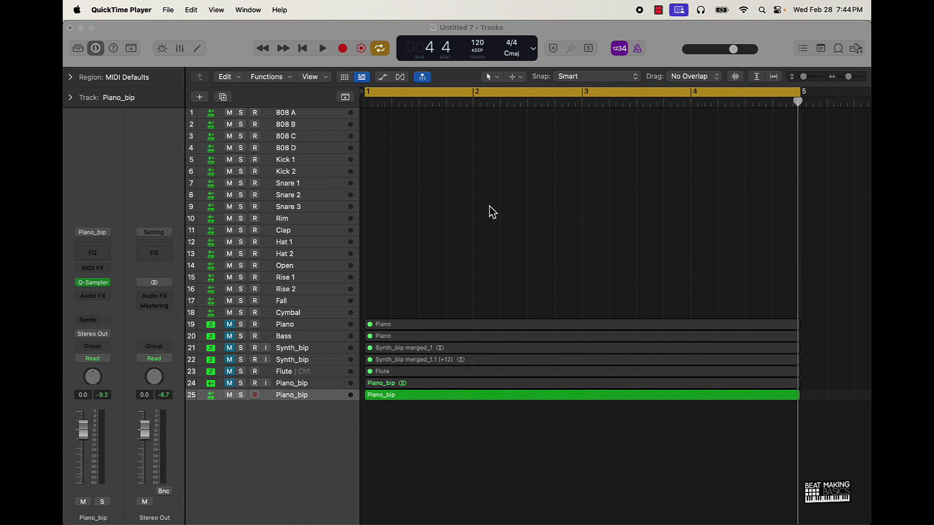
# - Unmute Piano_bip track 24, mute Piano_bip track 25, and play back the loop to hear track 24
pyautogui.click(230, 385)
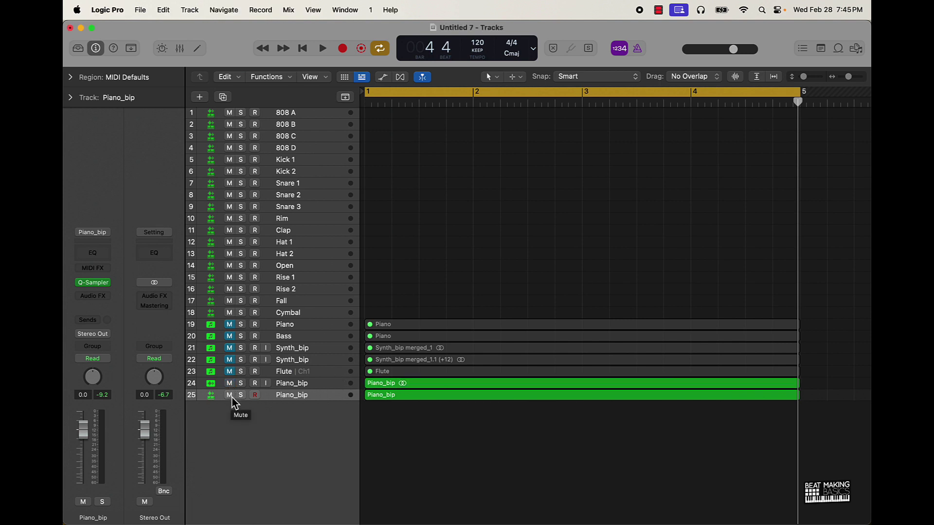
pyautogui.click(229, 395)
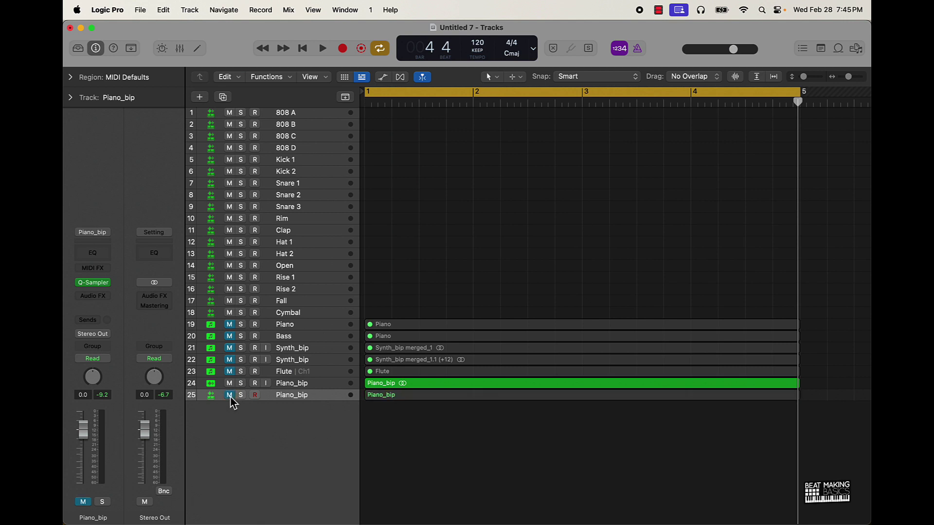
pyautogui.press('space')
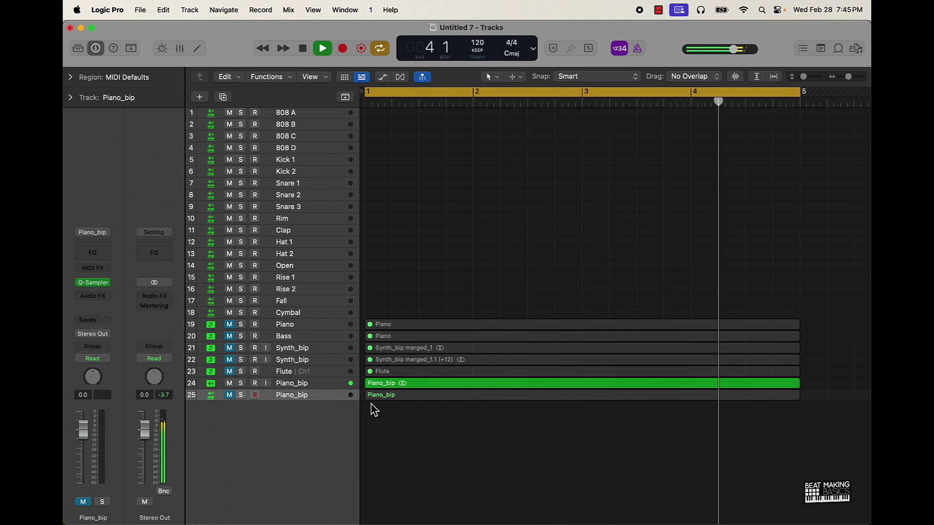
pyautogui.press('space')
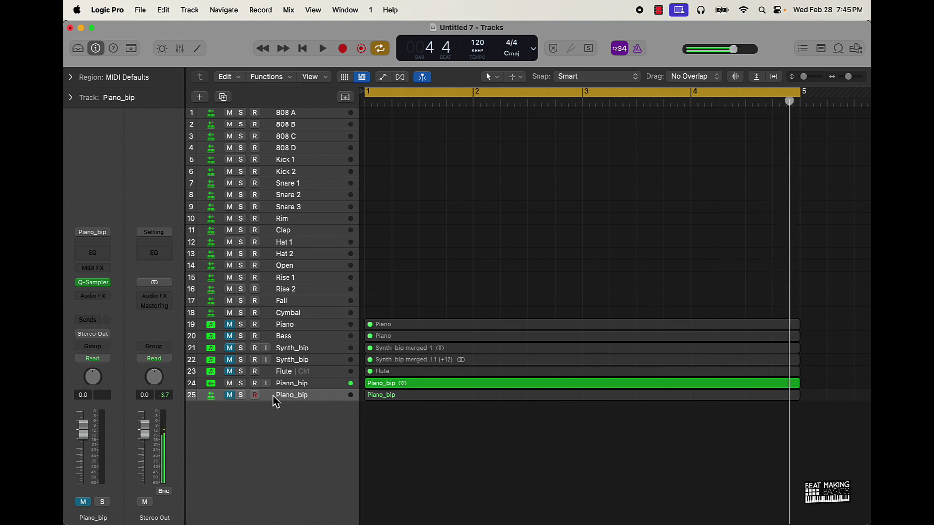
# - Mute Piano_bip track 24, unmute Piano_bip track 25, and start playback to compare its sound
pyautogui.click(230, 386)
pyautogui.click(231, 394)
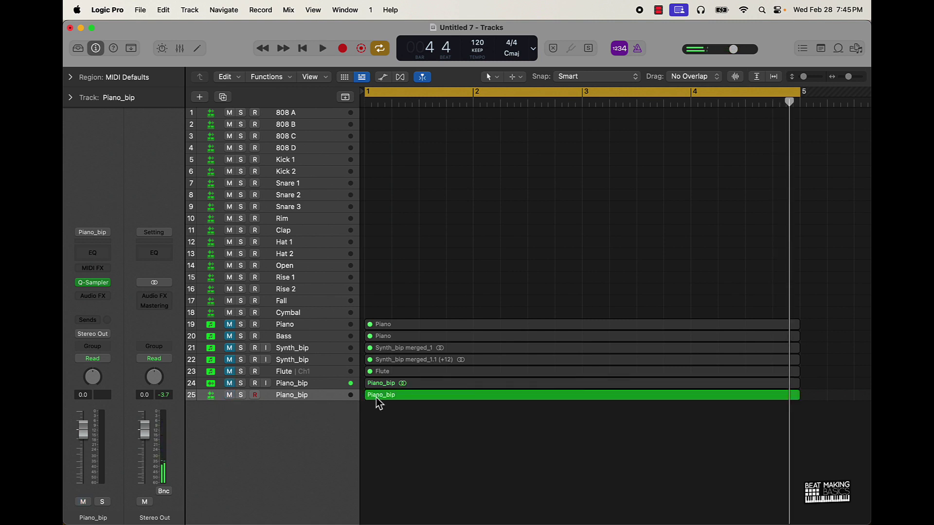
pyautogui.press('space')
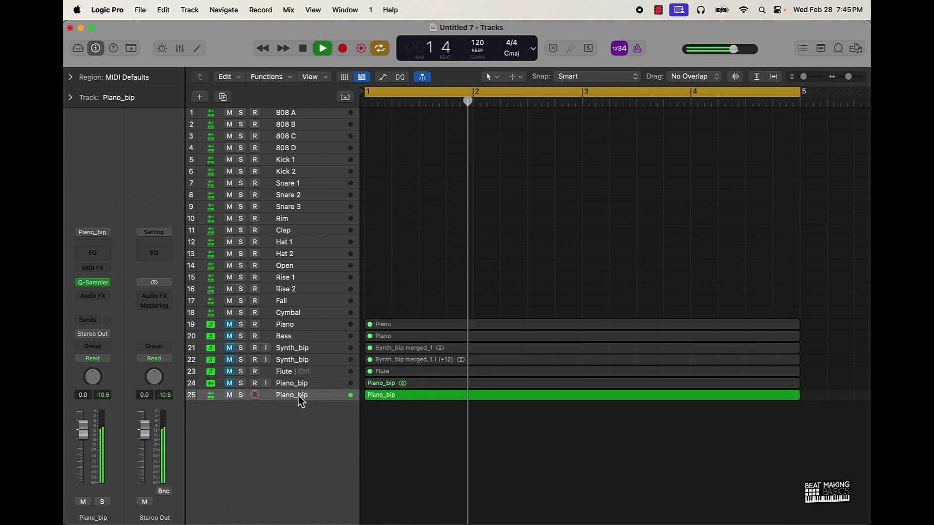
# - Raise the volume of Piano_bip track 25 to 3.9 dB, stop playback, and switch the mute back from track 24 to track 25
pyautogui.click(299, 397)
pyautogui.moveTo(83, 429); pyautogui.dragTo(83, 417)
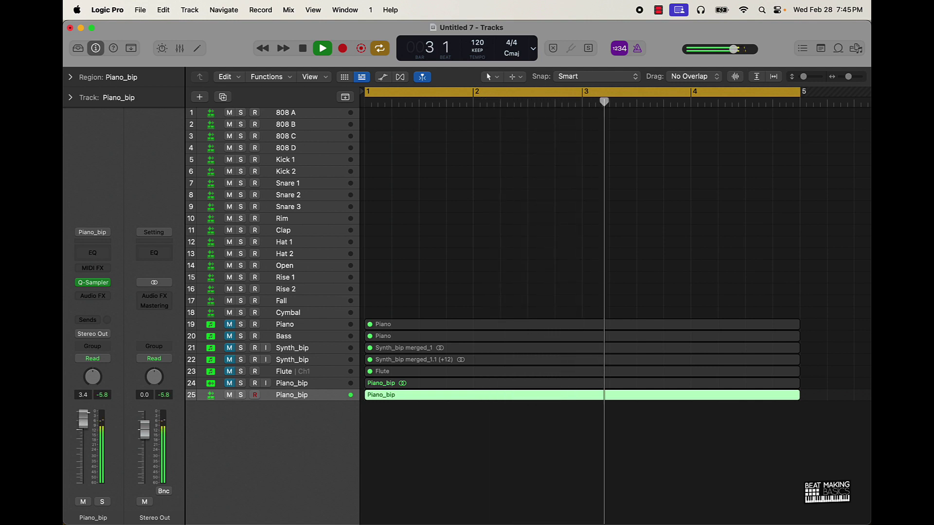
pyautogui.press('space')
pyautogui.click(529, 476)
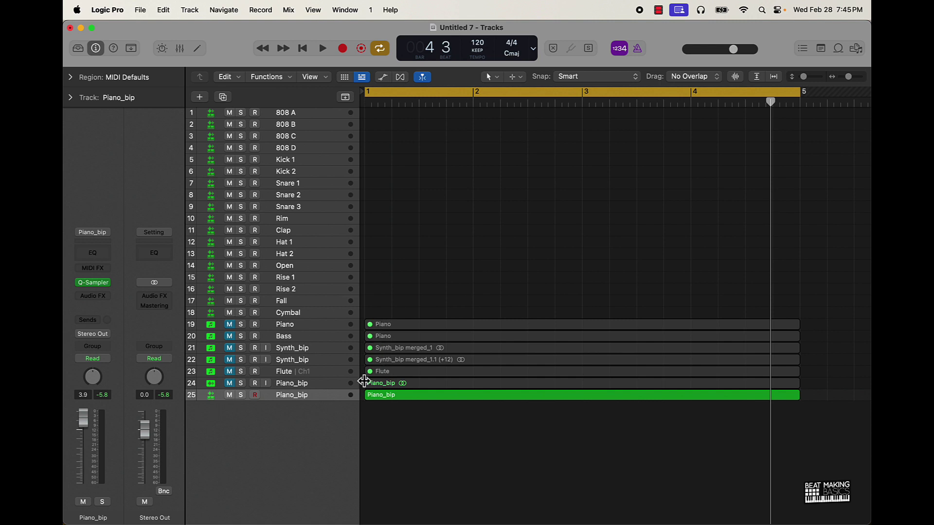
pyautogui.click(231, 394)
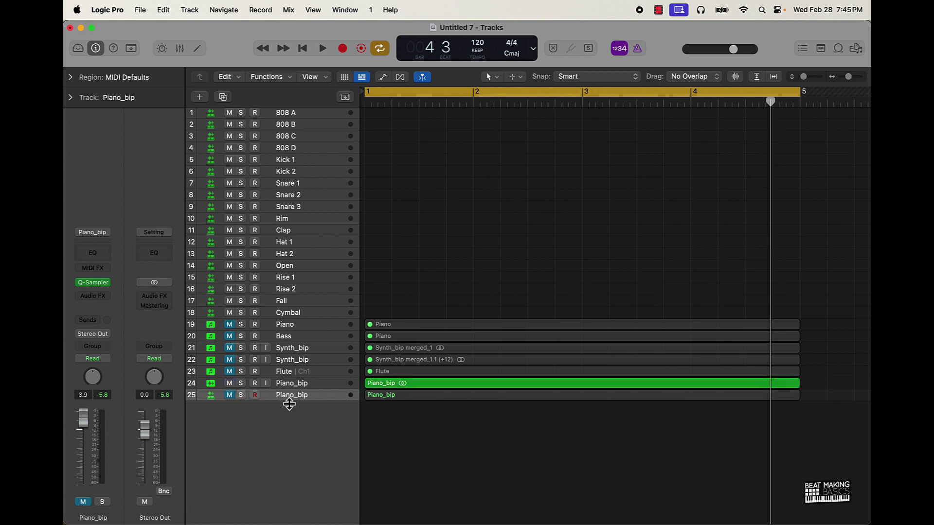
# - Create a pattern region at bar 1 on the Clap track and turn on step 9 of its Root Key row
pyautogui.click(290, 232)
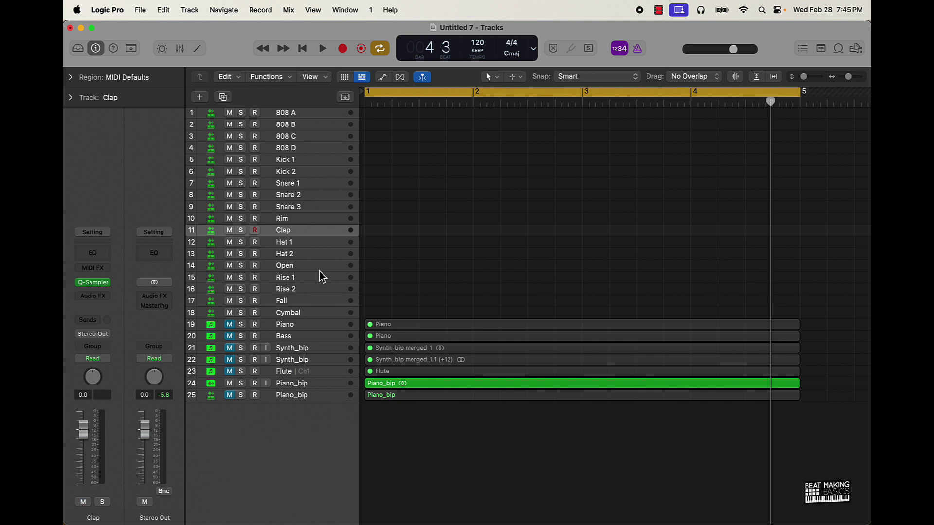
pyautogui.rightClick(369, 234)
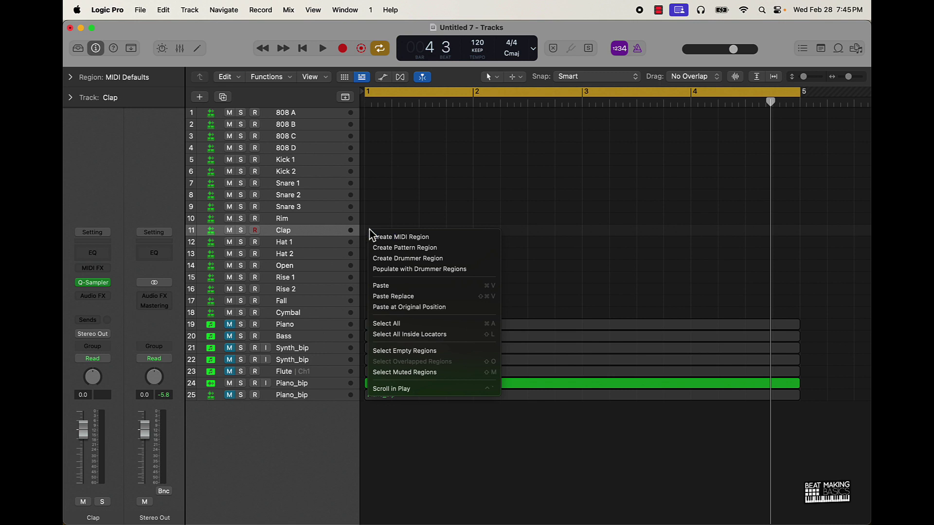
pyautogui.click(395, 249)
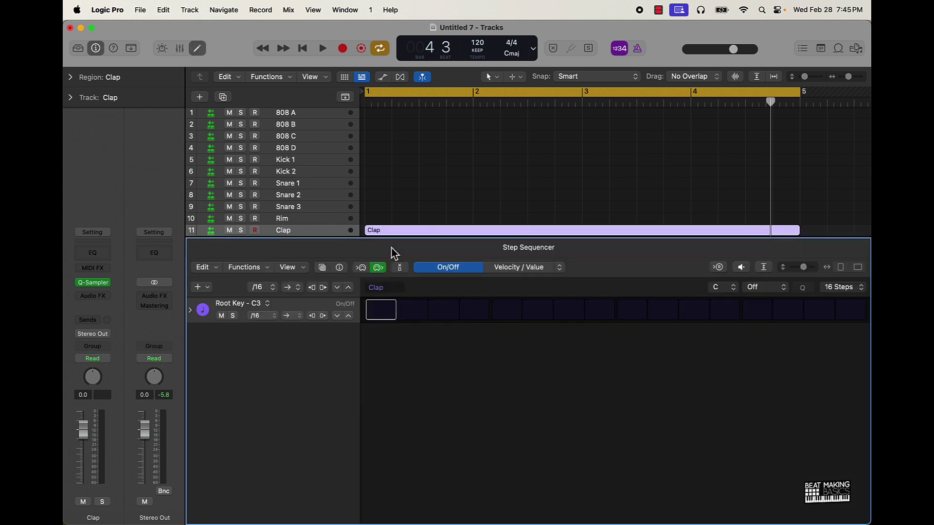
pyautogui.click(638, 312)
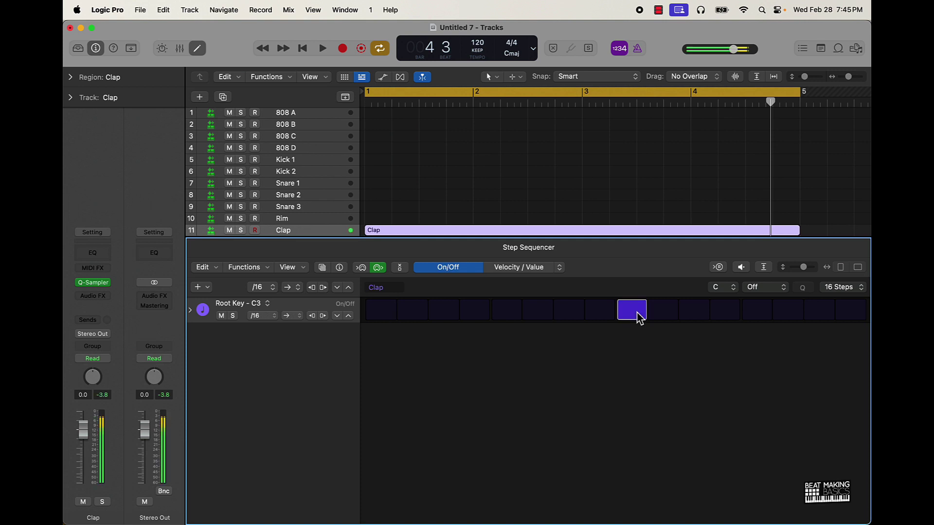
# - Create one MIDI software instrument track below Clap with Quick Sampler (Single Sample) as its instrument
pyautogui.scroll(-3, 566, 190)
pyautogui.press('super+Down')
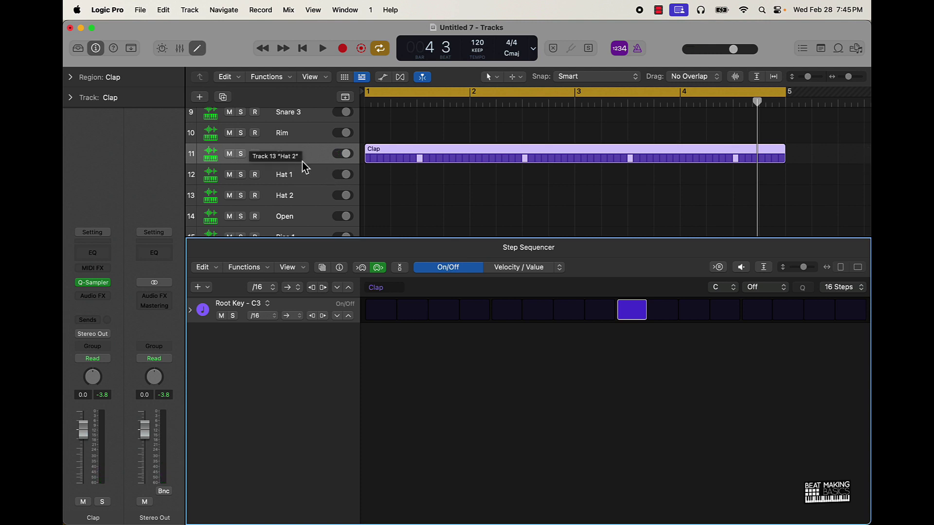
pyautogui.click(200, 97)
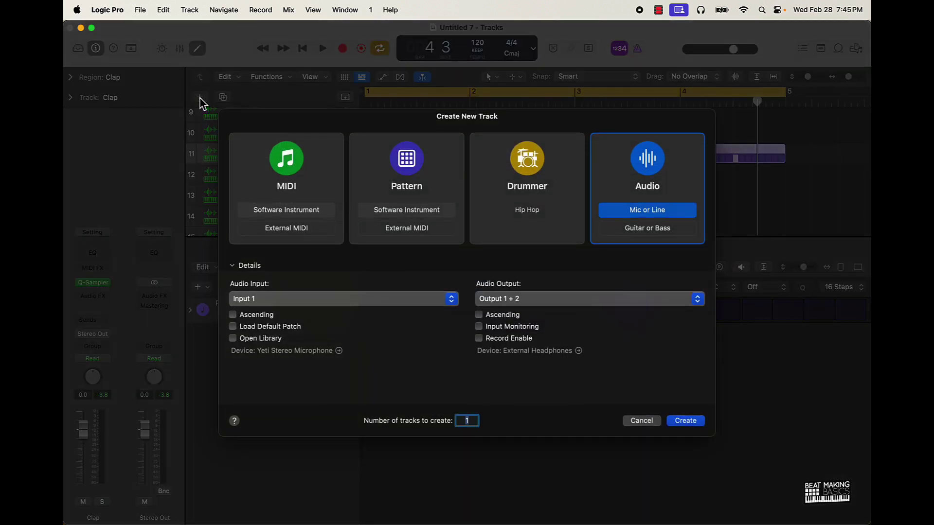
pyautogui.click(316, 186)
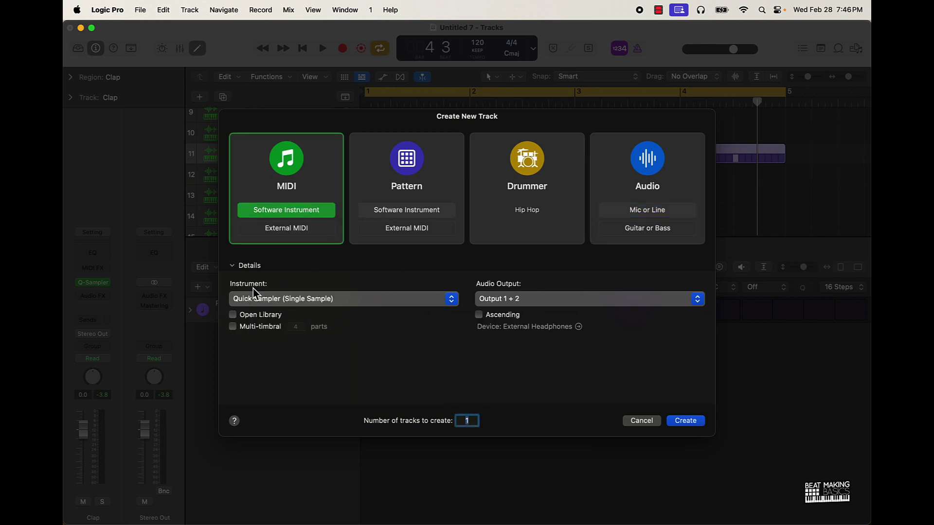
pyautogui.click(269, 299)
pyautogui.moveTo(292, 308)
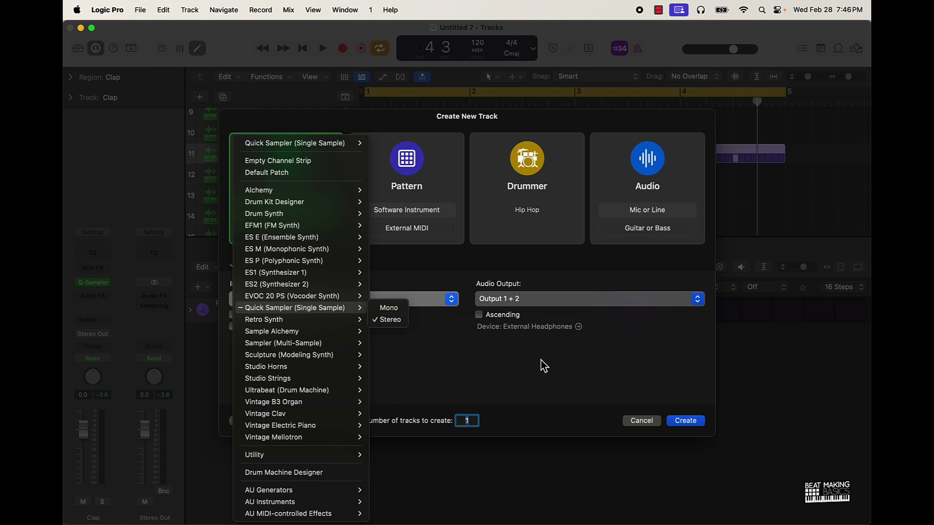
pyautogui.click(685, 425)
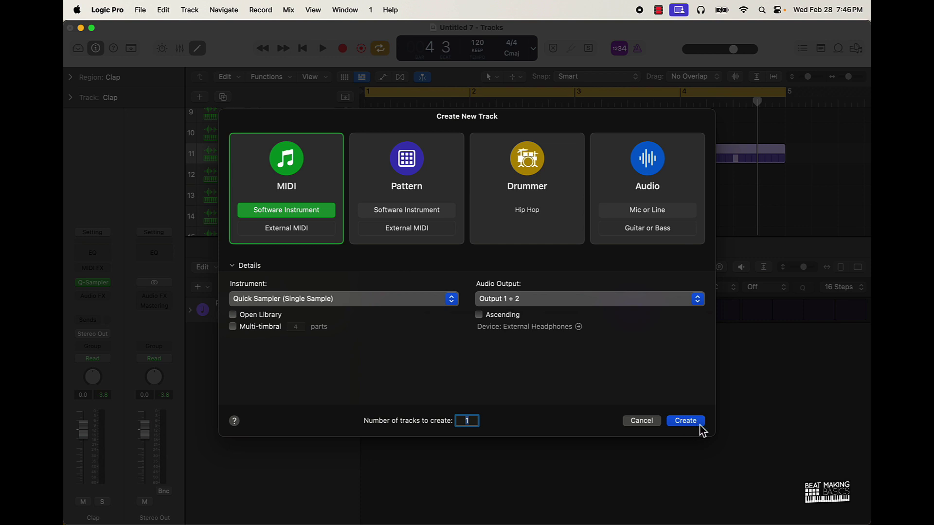
pyautogui.click(697, 426)
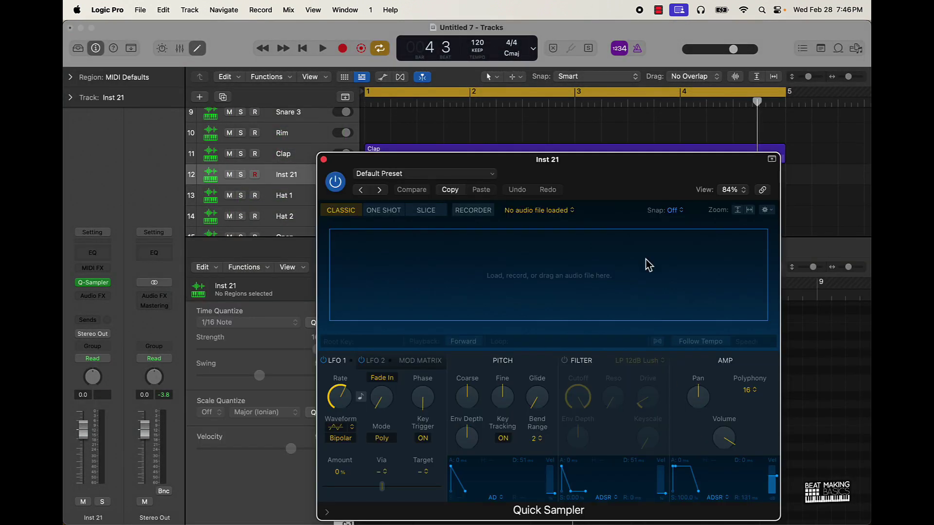
# - Search the loop library for "clap" and load the Box Clap Beat loop into the new track's Quick Sampler
pyautogui.moveTo(600, 187); pyautogui.dragTo(533, 169)
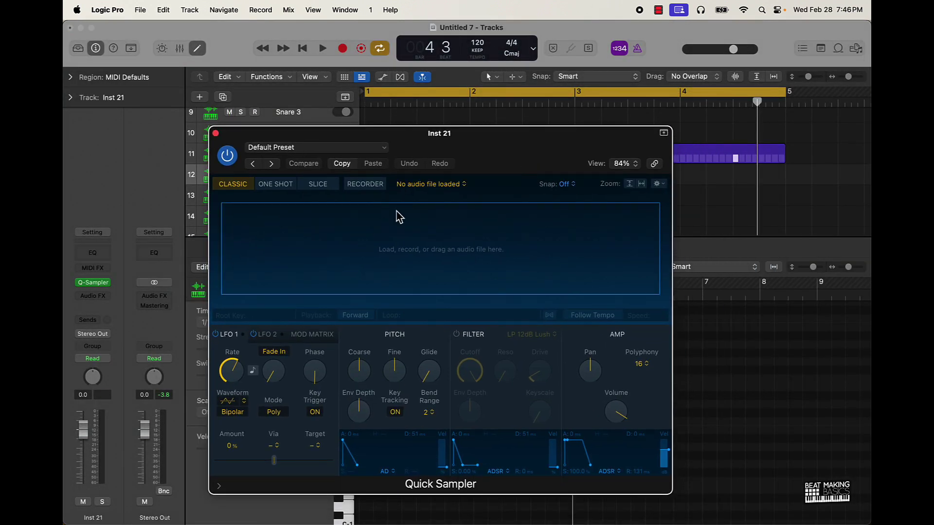
pyautogui.click(838, 48)
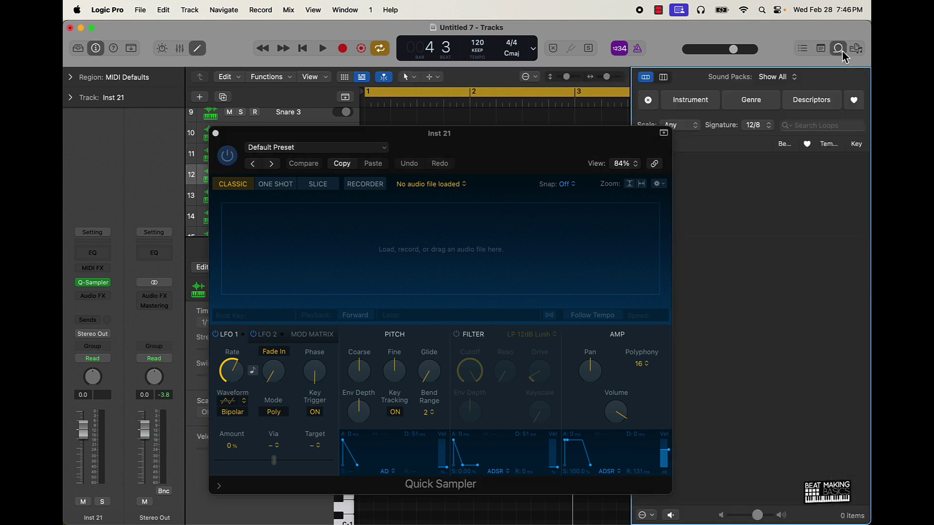
pyautogui.moveTo(571, 158); pyautogui.dragTo(509, 147)
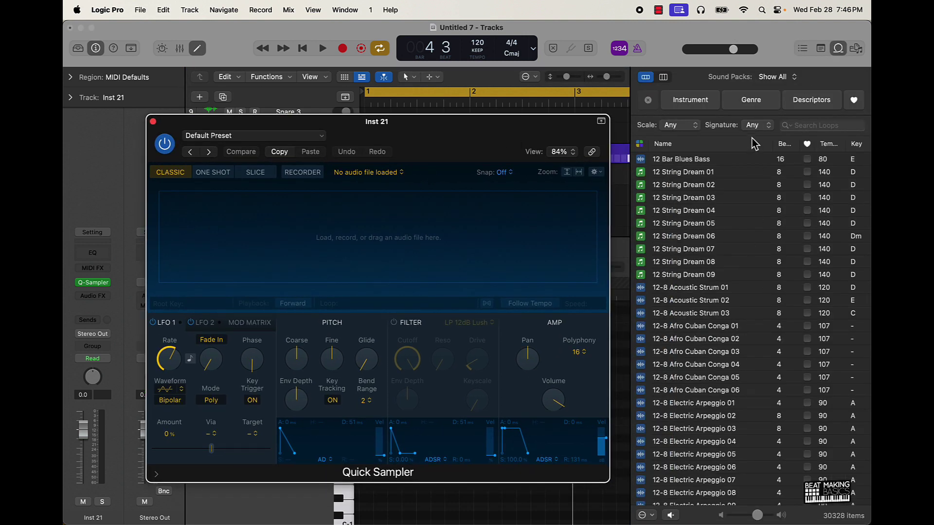
pyautogui.click(811, 125)
pyautogui.write('clap')
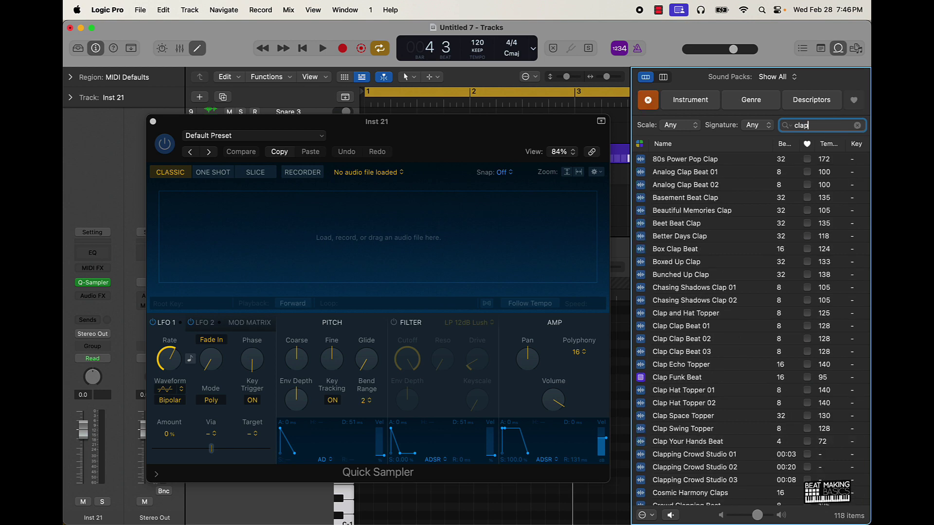
pyautogui.moveTo(686, 255); pyautogui.dragTo(277, 237)
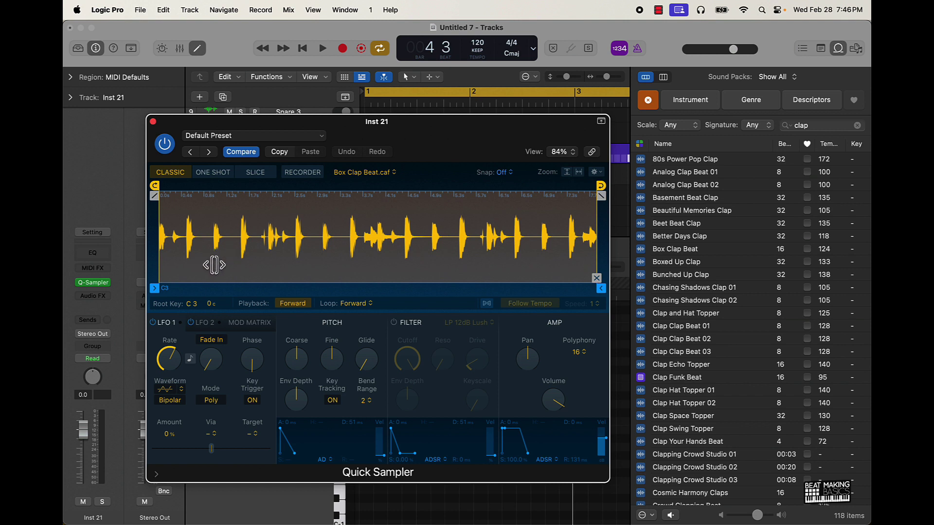
# - Trim the sample to the single clap hit from 0.481 s to 0.935 s and audition it with Musical Typing
pyautogui.moveTo(600, 290); pyautogui.dragTo(215, 288)
pyautogui.moveTo(154, 288)
pyautogui.mouseDown()
pyautogui.moveTo(181, 287)
pyautogui.moveTo(187, 272)
pyautogui.mouseUp()
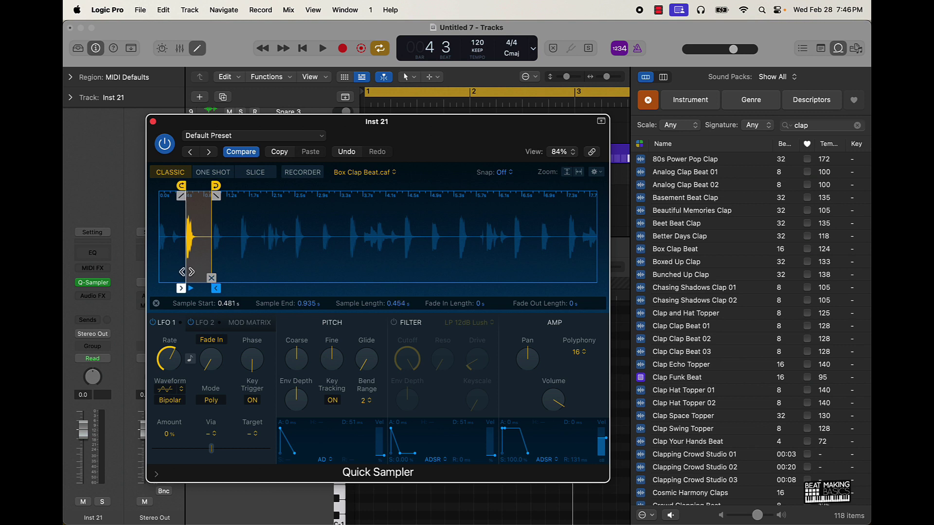
pyautogui.press('super+k')
pyautogui.press('k')
pyautogui.press('k')
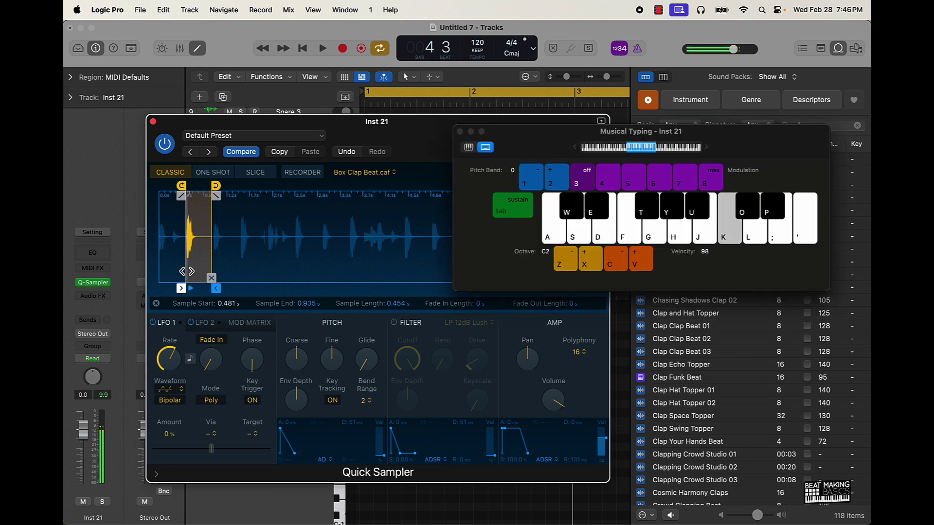
# - Save the Quick Sampler settings as a preset named "Drop Clap" and close the plug-in window
pyautogui.click(229, 138)
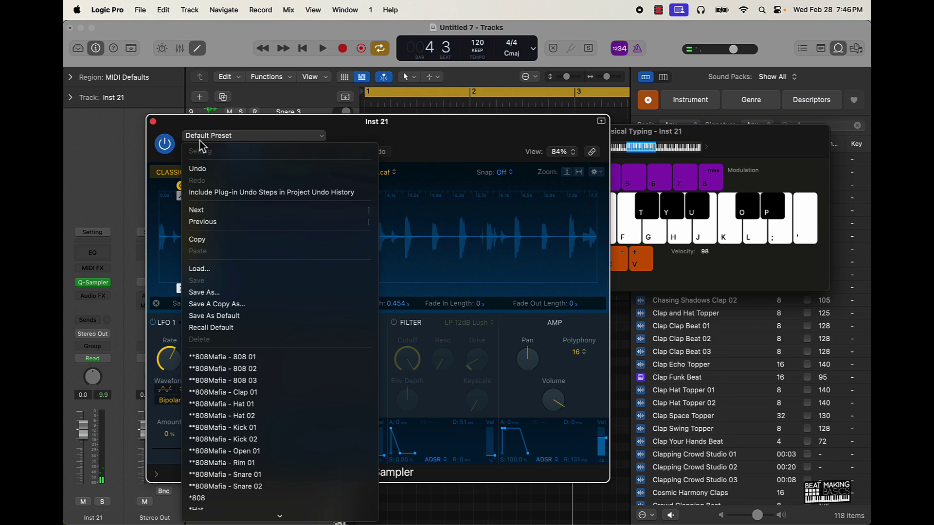
pyautogui.click(234, 303)
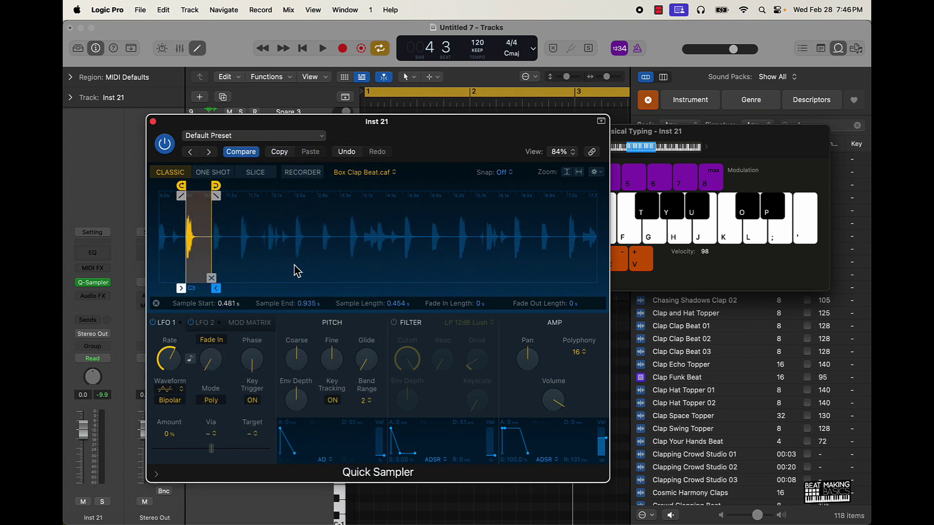
pyautogui.write('Drop Cla')
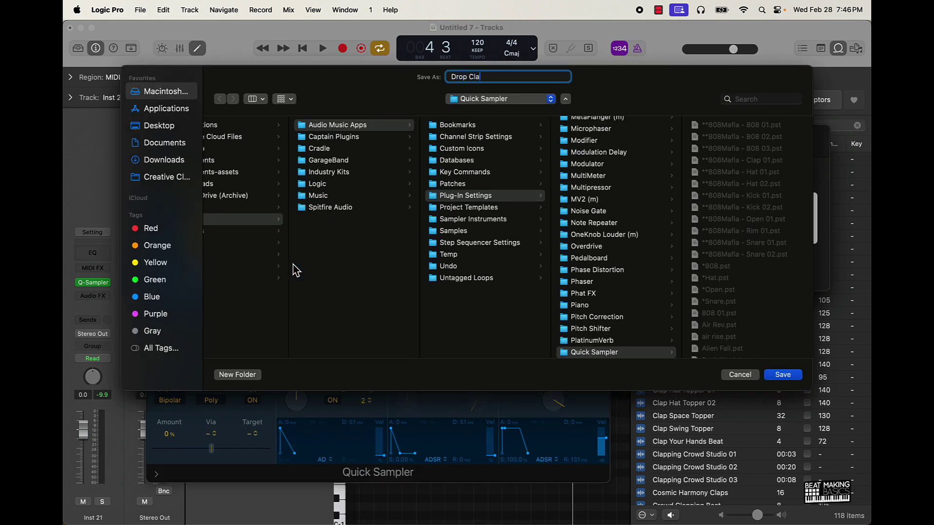
pyautogui.write('p')
pyautogui.press('Return')
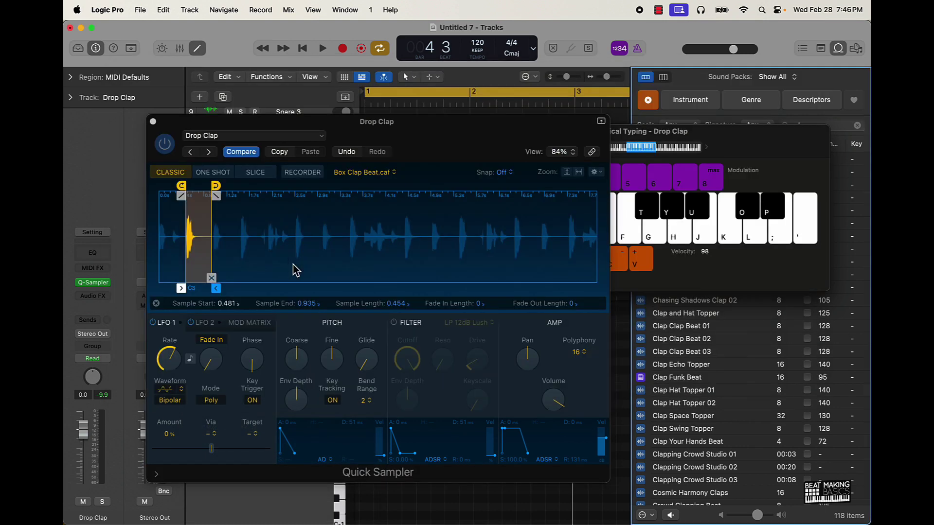
pyautogui.click(152, 121)
# - Create another Quick Sampler software instrument track and load the Drop Clap preset into it
pyautogui.click(200, 97)
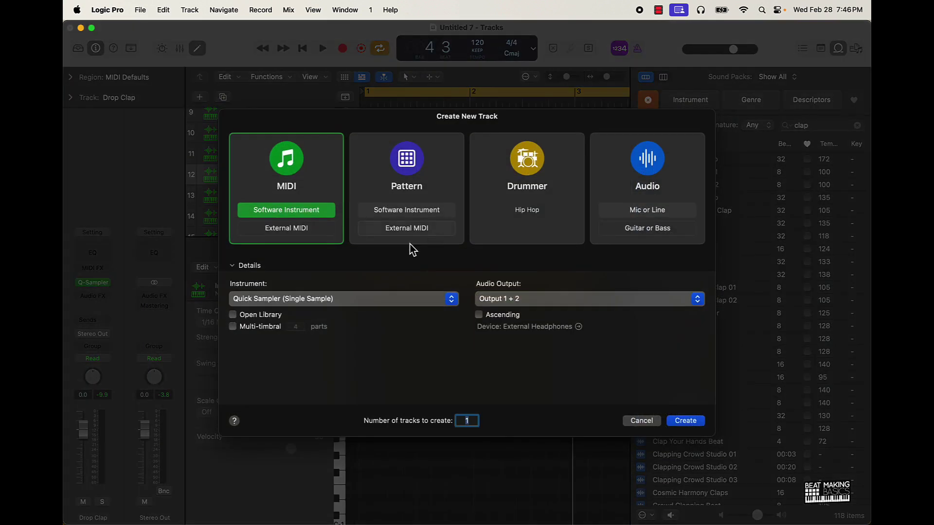
pyautogui.click(695, 421)
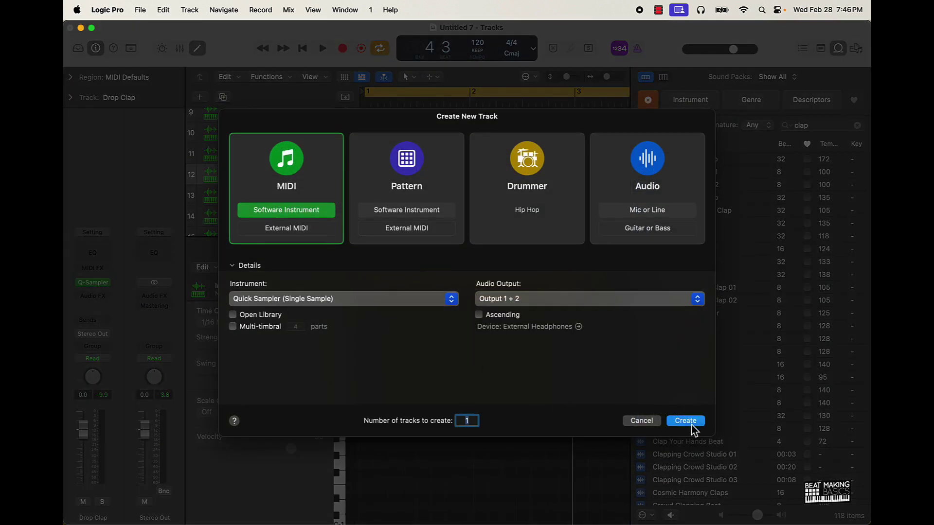
pyautogui.click(384, 174)
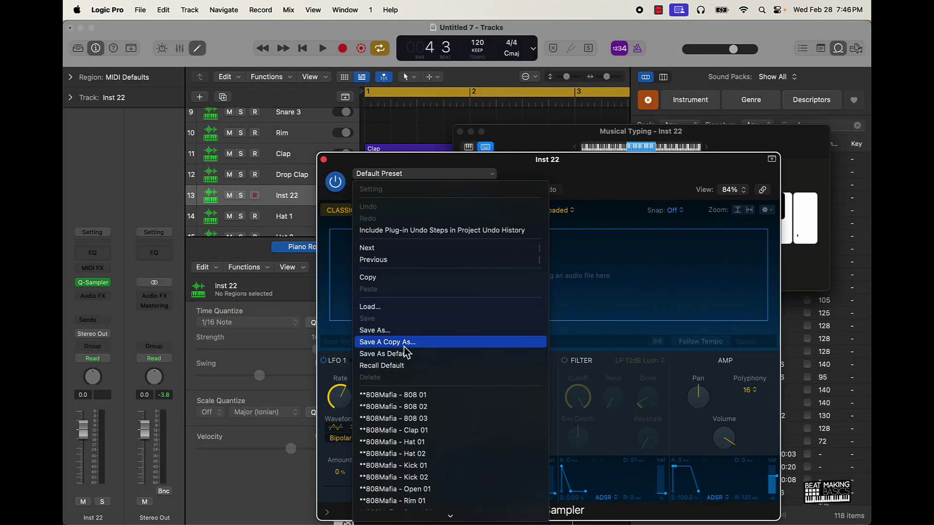
pyautogui.scroll(-10, 415, 411)
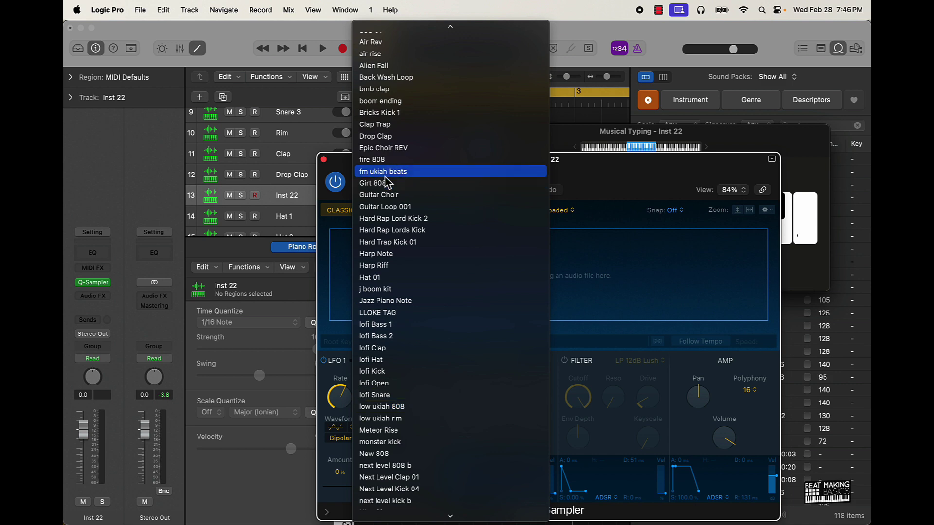
pyautogui.click(384, 137)
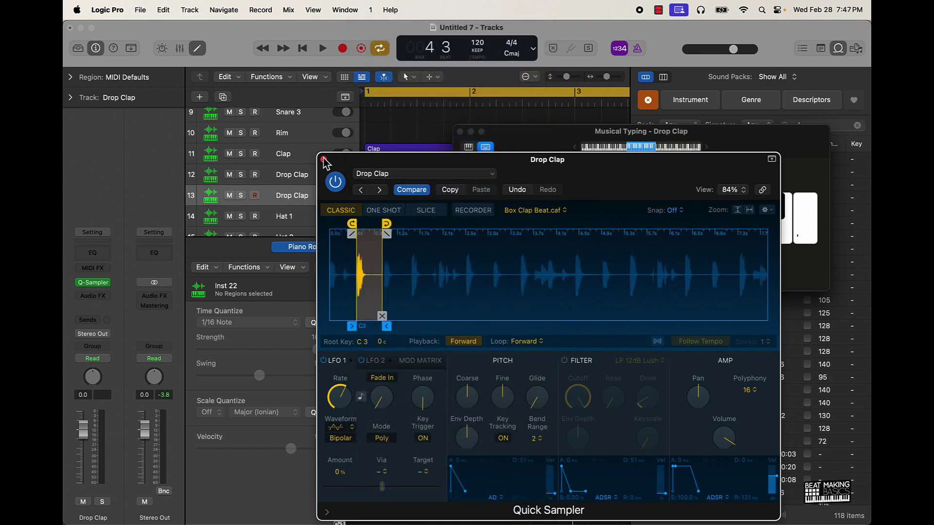
# - Close the Drop Clap sampler window, the Musical Typing keyboard and the loop browser
pyautogui.click(323, 159)
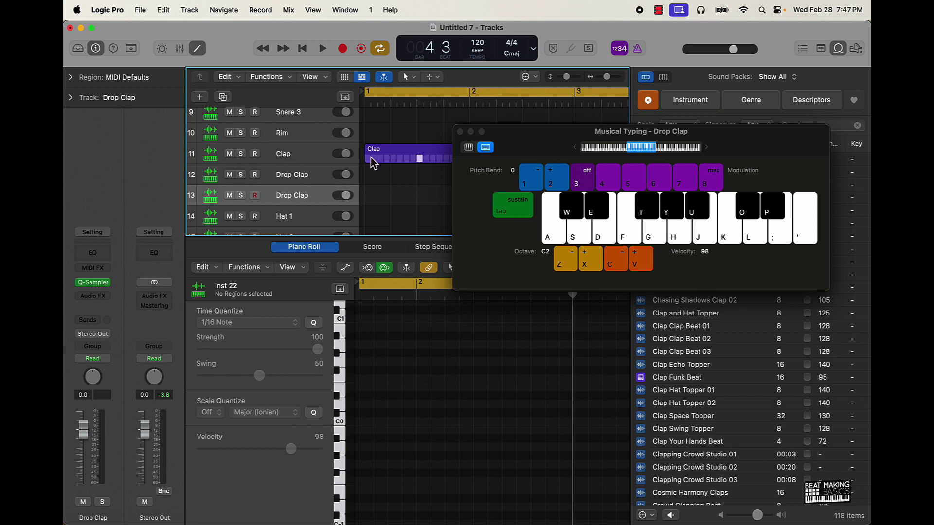
pyautogui.click(459, 132)
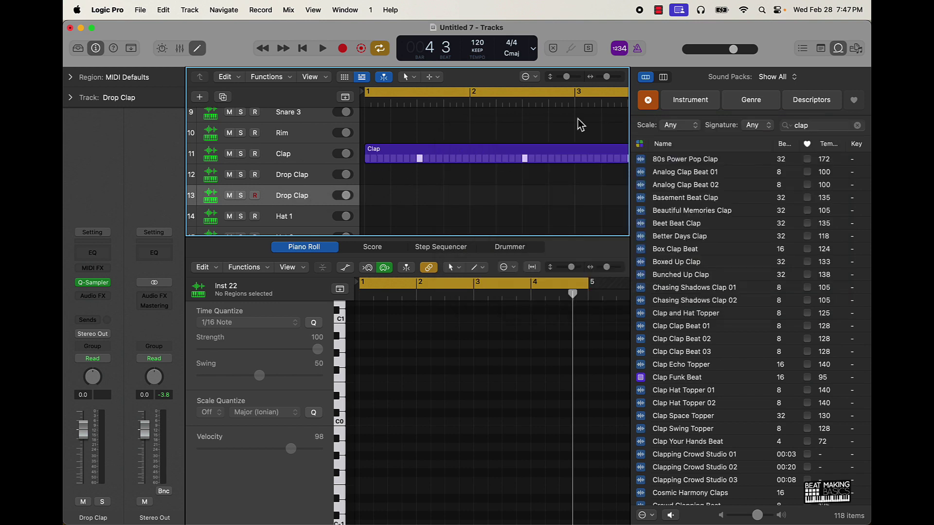
pyautogui.click(855, 48)
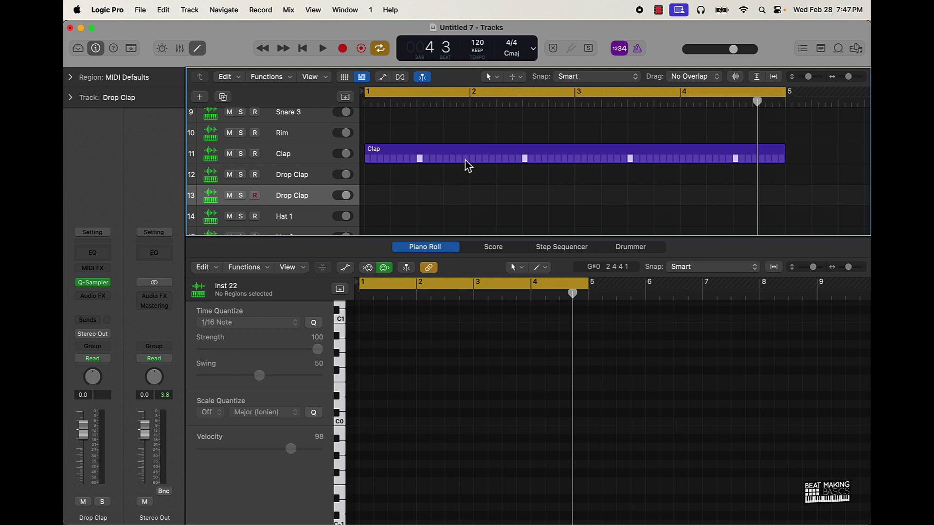
# - Copy the Clap pattern region onto the second Drop Clap track and set that track's volume to -0.8 dB during playback
pyautogui.moveTo(465, 160); pyautogui.dragTo(463, 197)
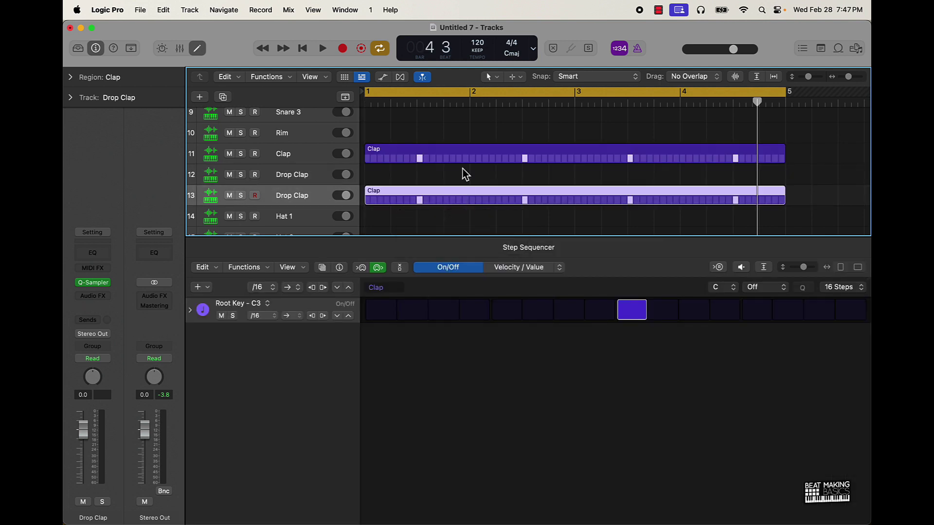
pyautogui.click(461, 173)
pyautogui.press('space')
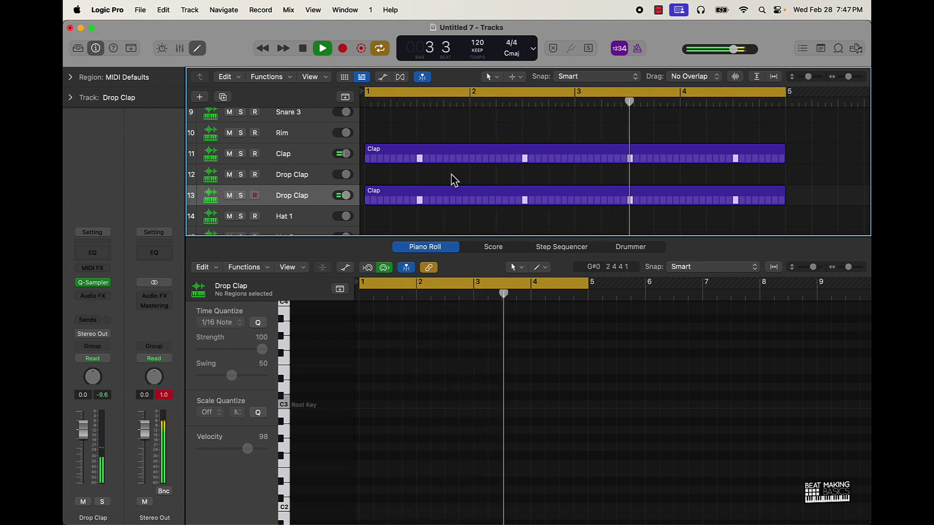
pyautogui.moveTo(346, 195); pyautogui.dragTo(345, 195)
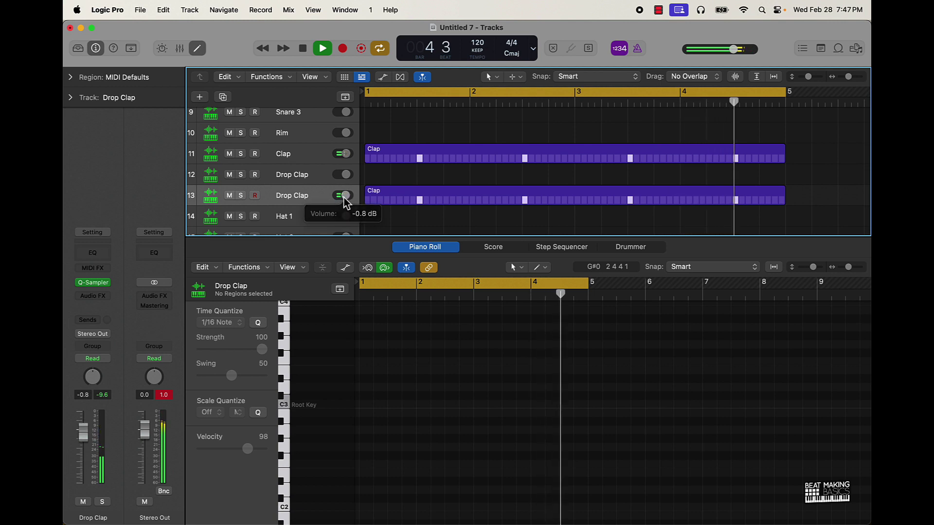
pyautogui.press('space')
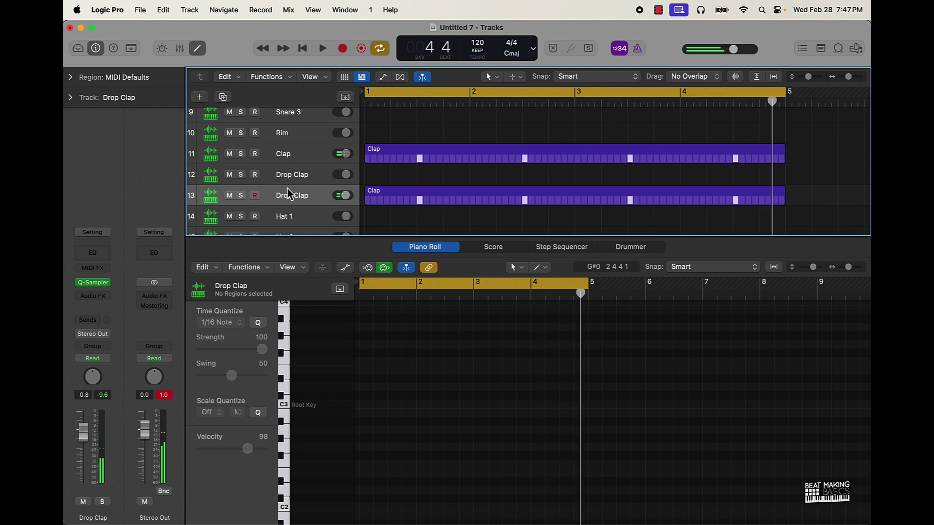
# - Create a pattern region on the Hat 1 track starting at bar 1
pyautogui.click(299, 222)
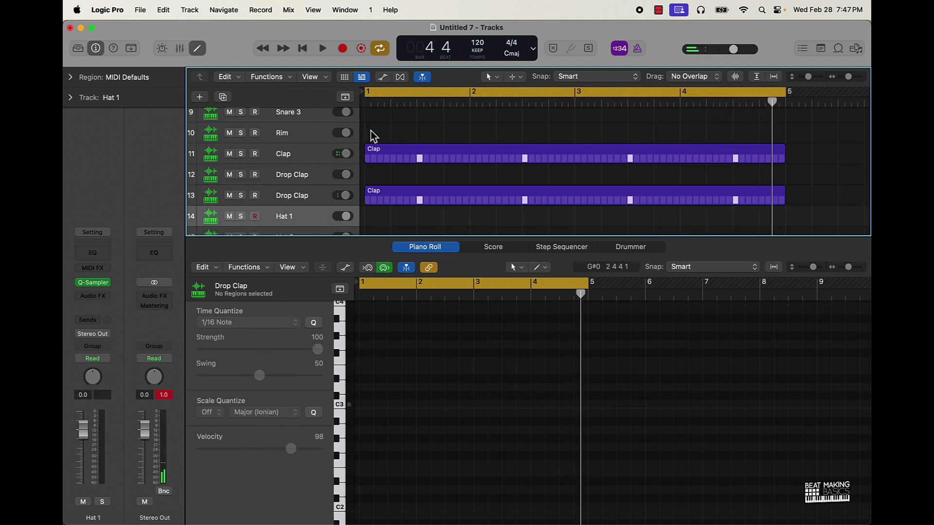
pyautogui.scroll(-2, 393, 157)
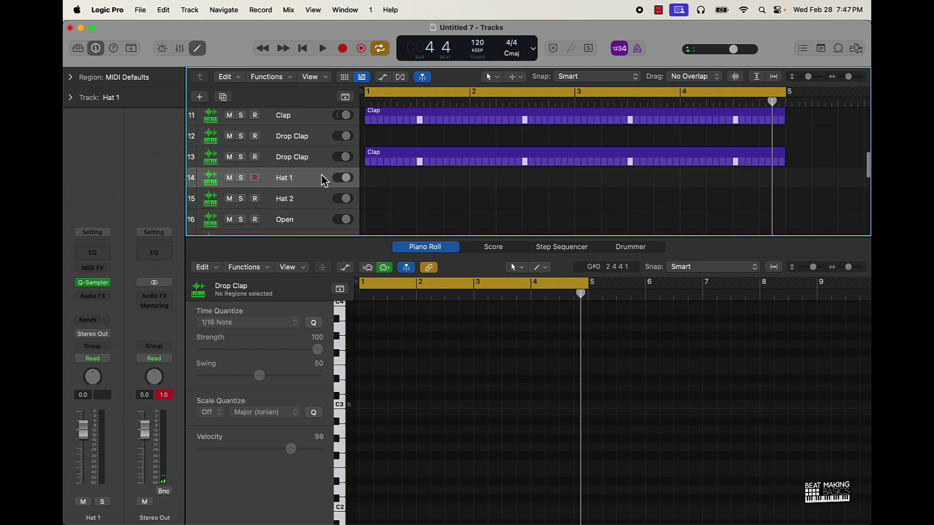
pyautogui.rightClick(397, 184)
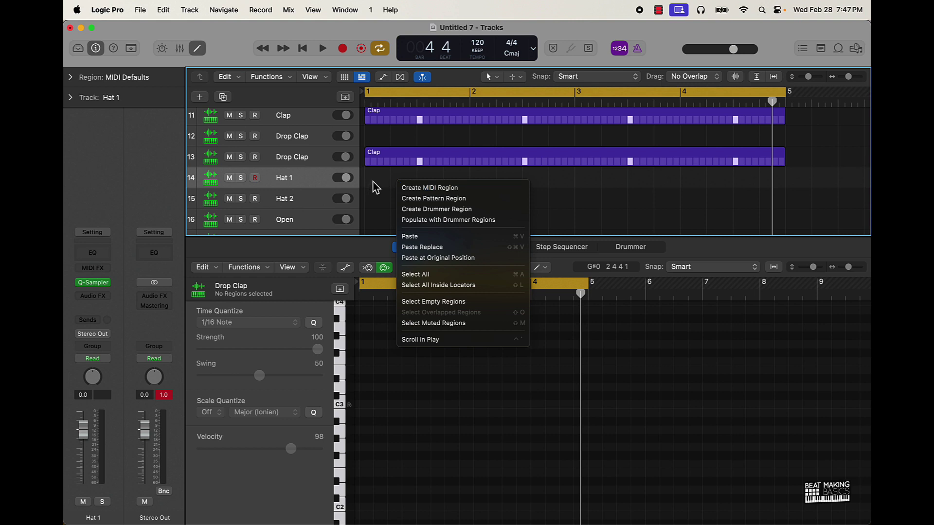
pyautogui.press('Escape')
pyautogui.press('e')
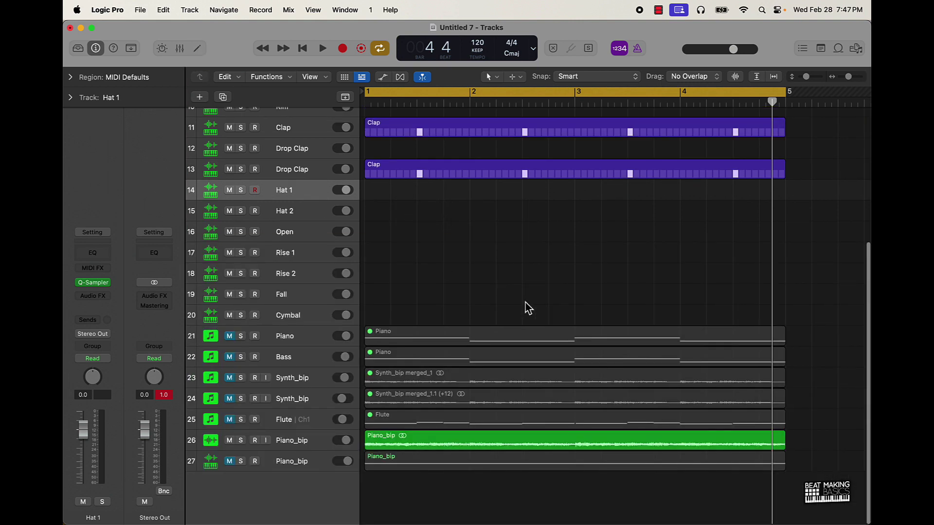
pyautogui.rightClick(409, 189)
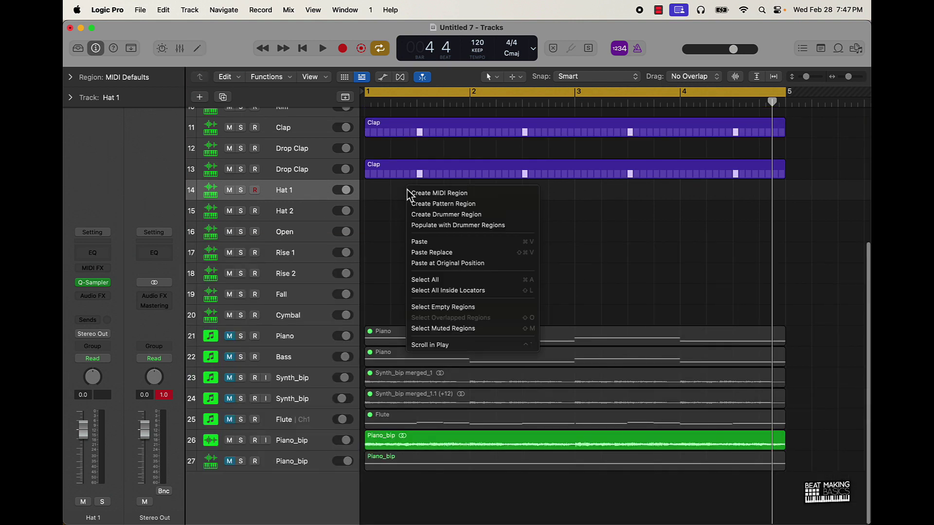
pyautogui.click(447, 204)
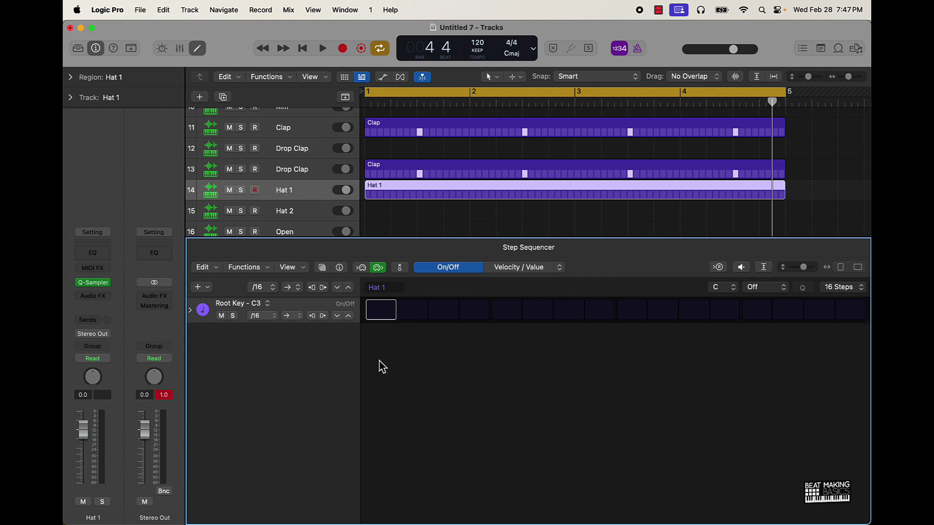
# - Expand the Root Key row's subrows, switching the Gate subrow to Repeat and the Tie subrow to Note
pyautogui.click(191, 310)
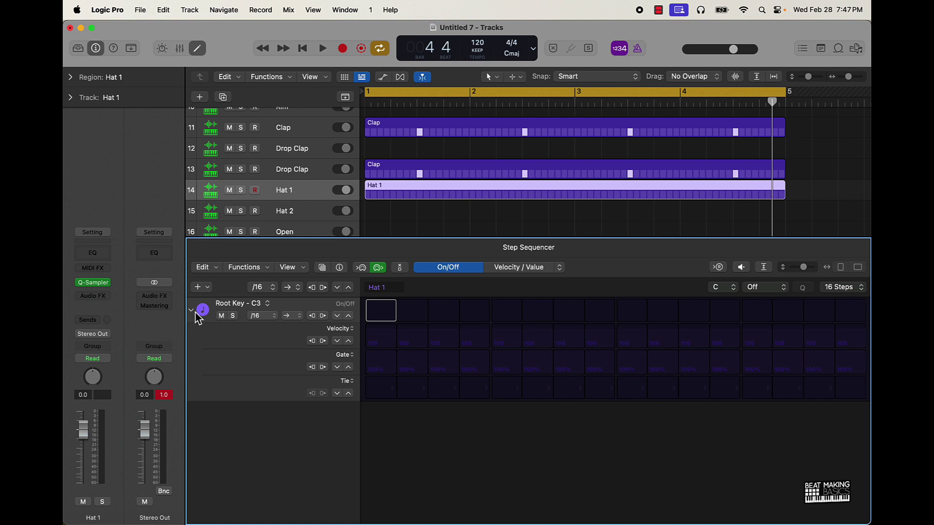
pyautogui.click(349, 357)
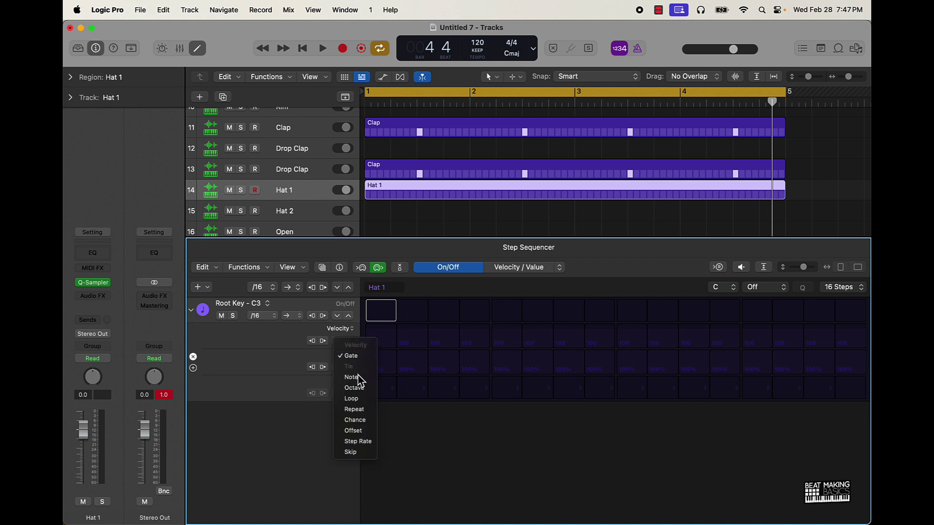
pyautogui.click(359, 409)
pyautogui.click(349, 383)
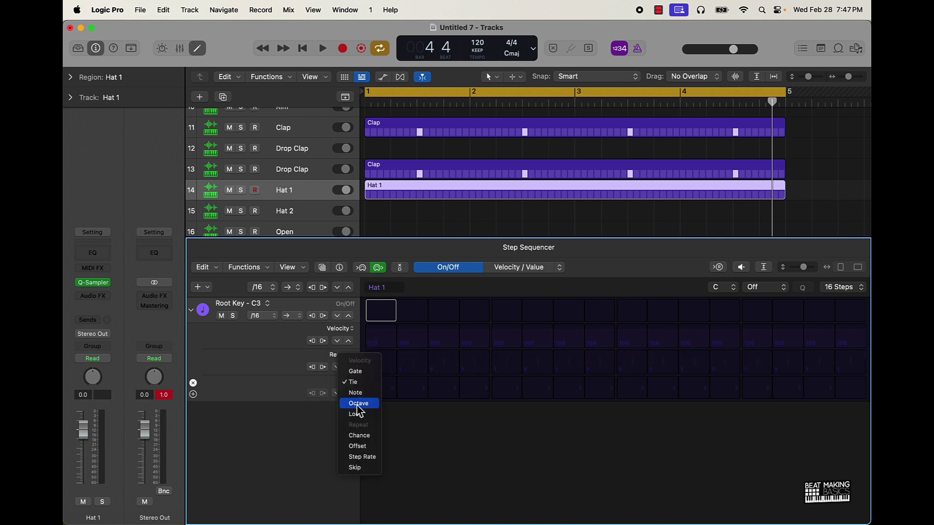
pyautogui.click(364, 396)
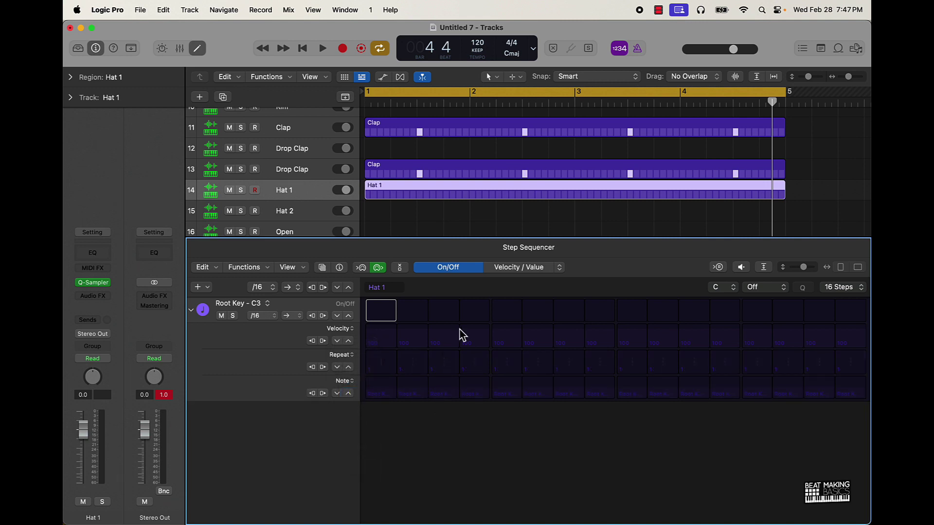
# - Set the Hat 1 pattern to 32 steps and turn on every odd-numbered step
pyautogui.click(832, 291)
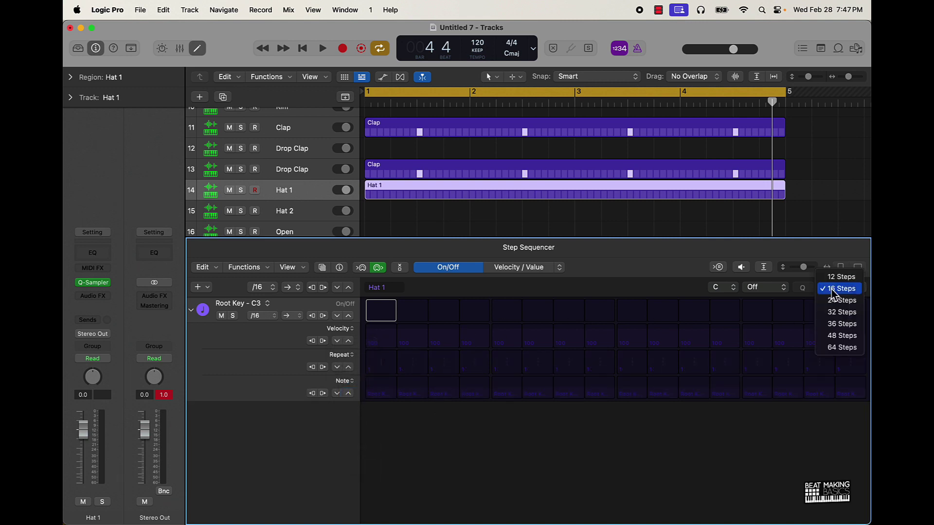
pyautogui.click(838, 312)
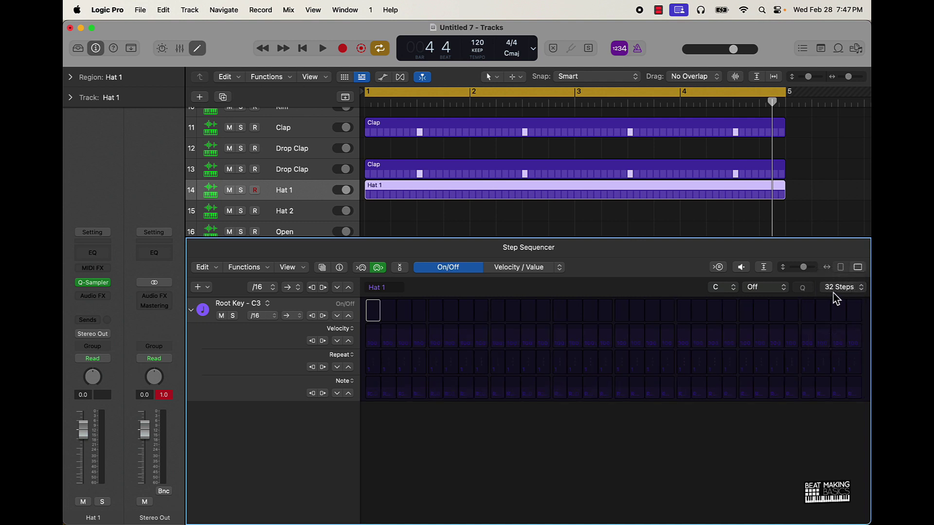
pyautogui.click(374, 315)
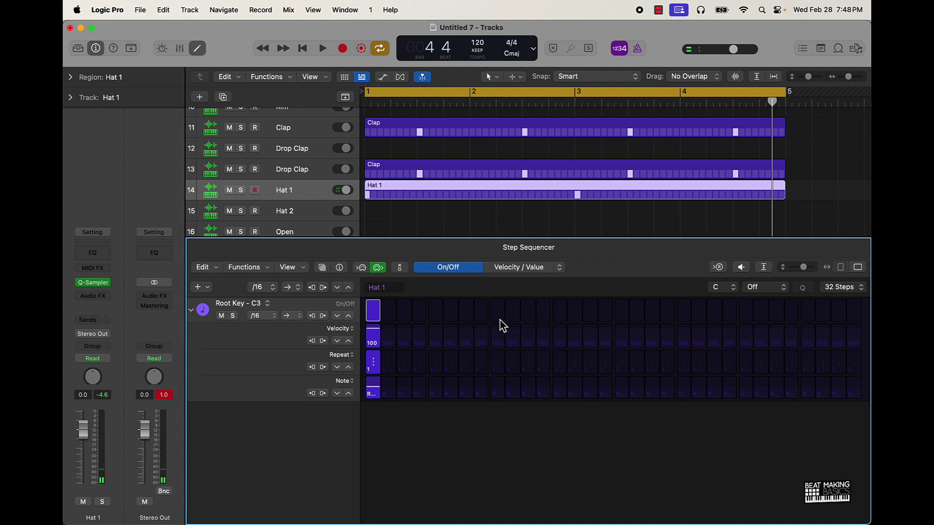
pyautogui.click(403, 312)
pyautogui.click(435, 312)
pyautogui.click(466, 314)
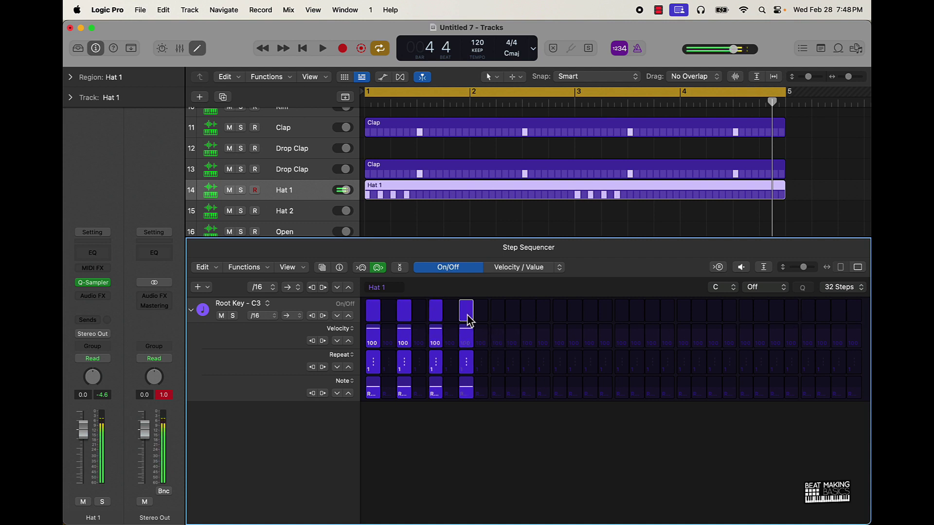
pyautogui.click(481, 312)
pyautogui.click(483, 313)
pyautogui.click(497, 314)
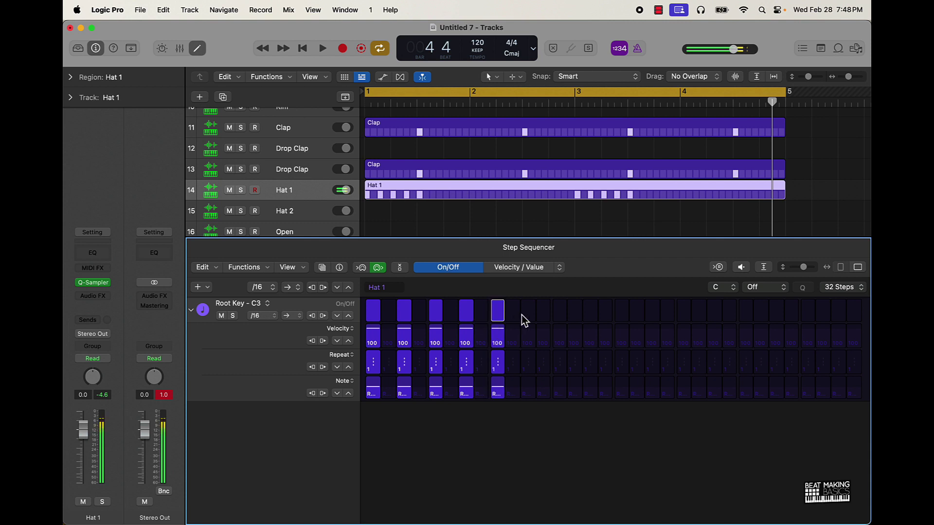
pyautogui.click(528, 314)
pyautogui.click(559, 313)
pyautogui.click(590, 314)
pyautogui.click(622, 314)
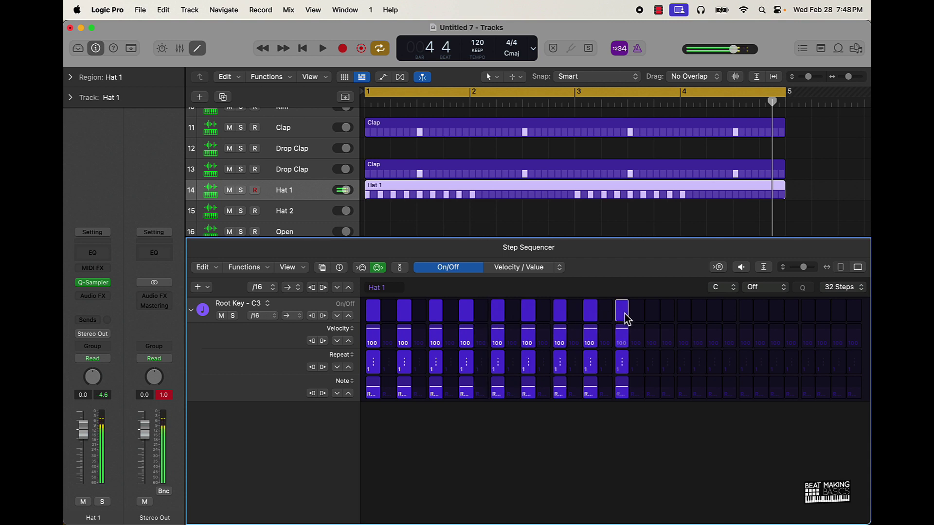
pyautogui.click(652, 313)
pyautogui.click(683, 313)
pyautogui.click(714, 314)
pyautogui.click(745, 314)
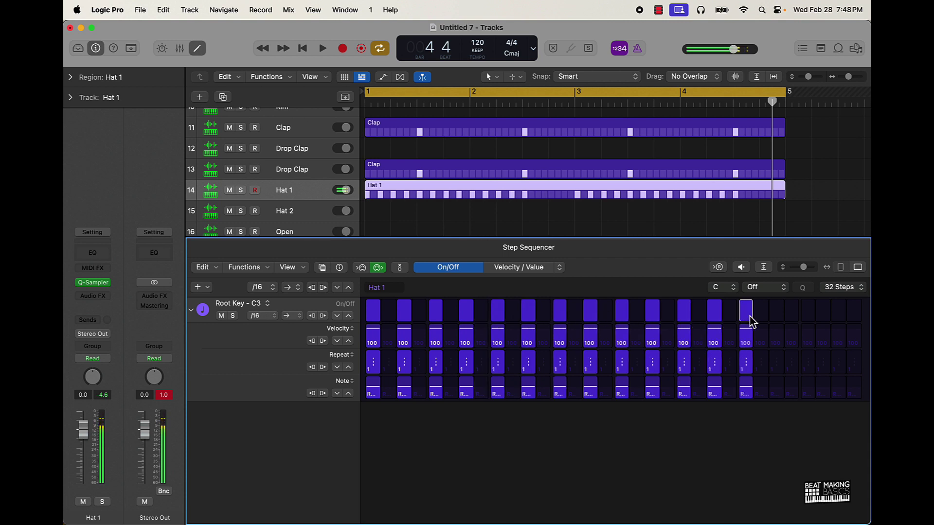
pyautogui.click(776, 314)
pyautogui.click(808, 314)
pyautogui.click(822, 315)
pyautogui.click(828, 316)
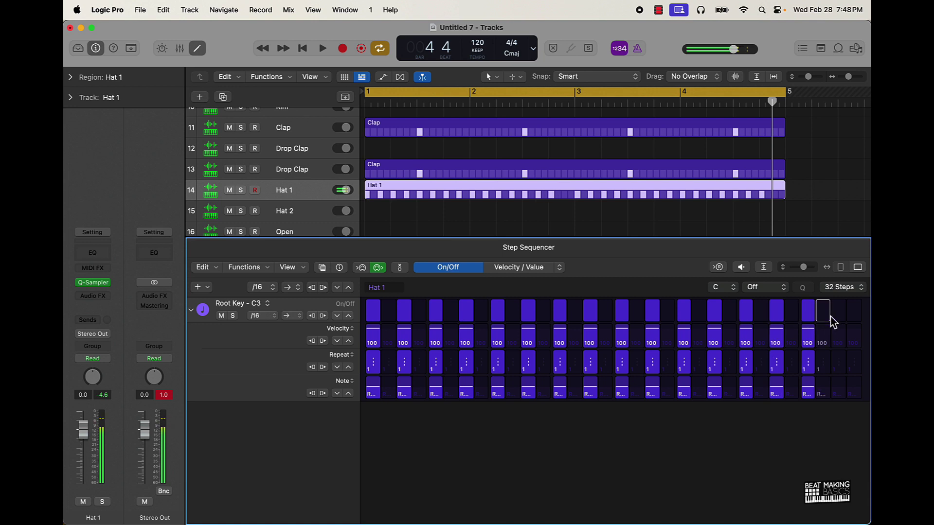
pyautogui.click(838, 314)
pyautogui.click(841, 287)
pyautogui.click(839, 254)
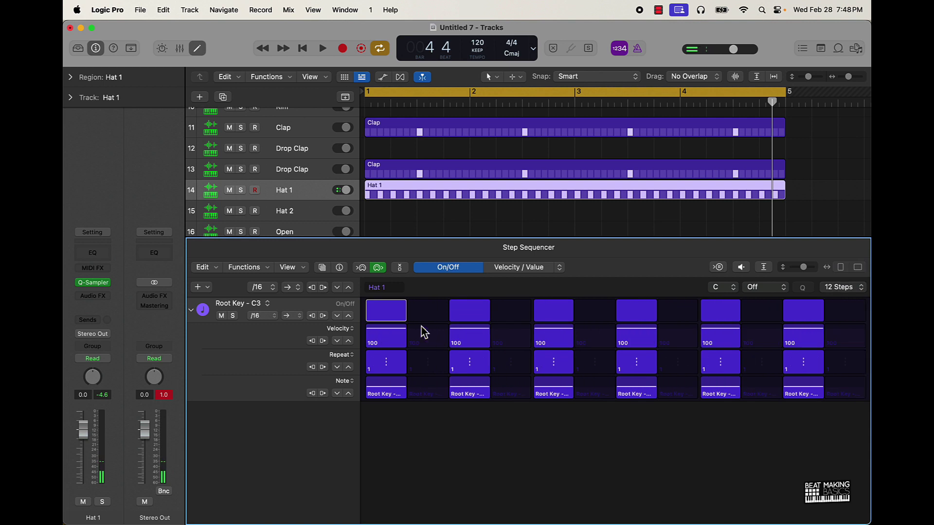
pyautogui.click(836, 288)
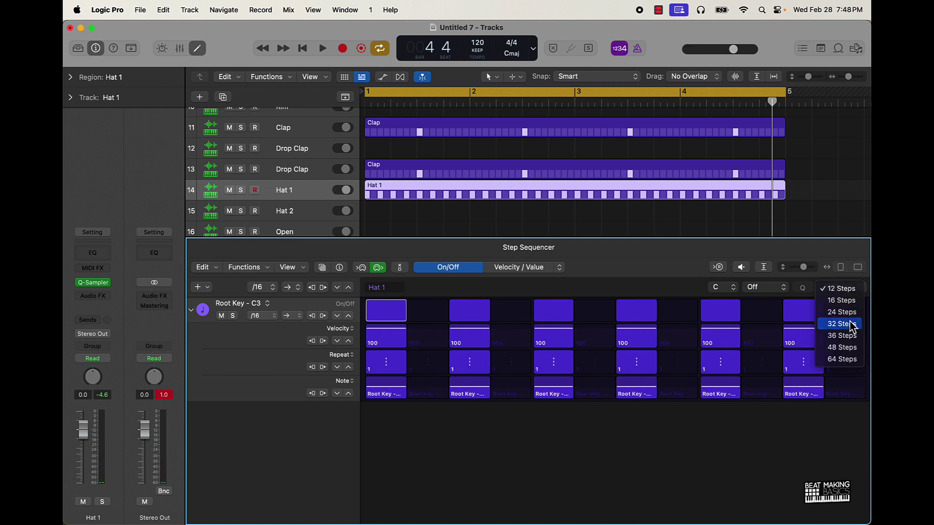
pyautogui.click(841, 324)
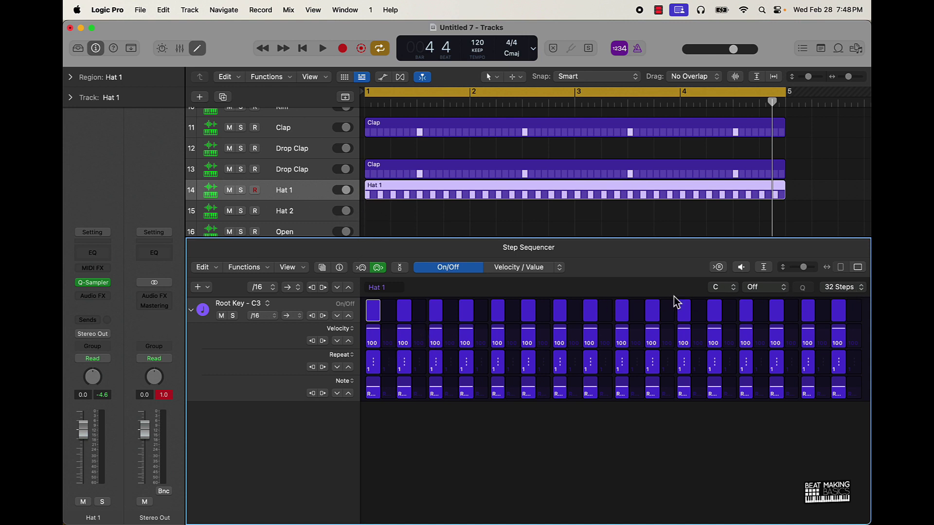
# - Extend the Hat 1 pattern to 64 steps and play the project from bar 1
pyautogui.click(842, 287)
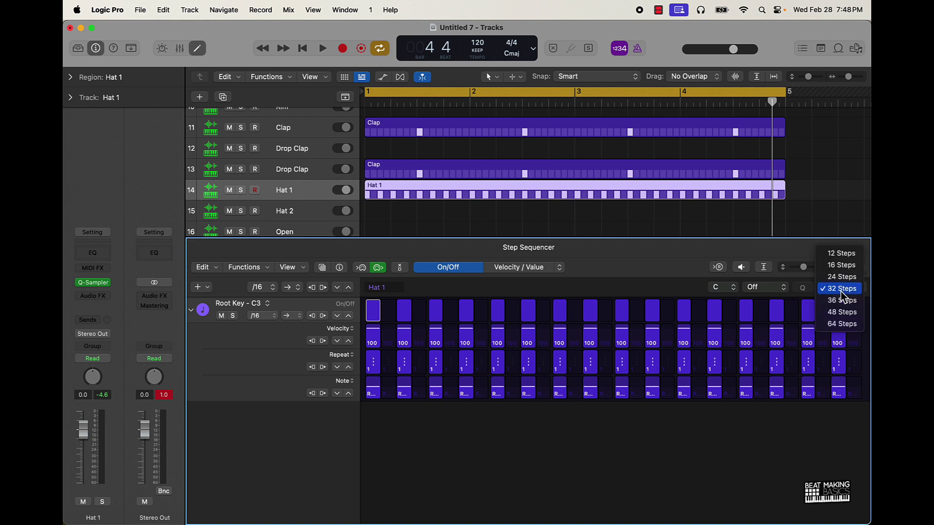
pyautogui.click(841, 324)
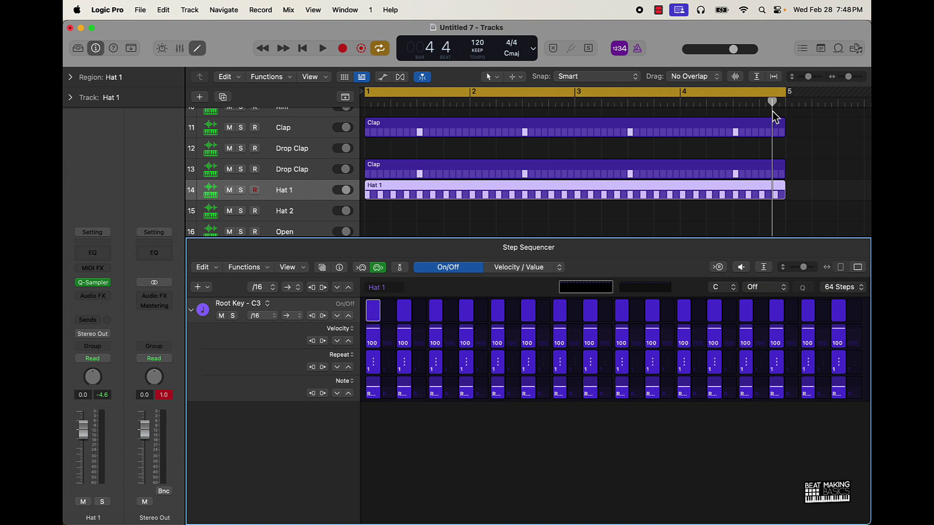
pyautogui.moveTo(774, 100); pyautogui.dragTo(273, 146)
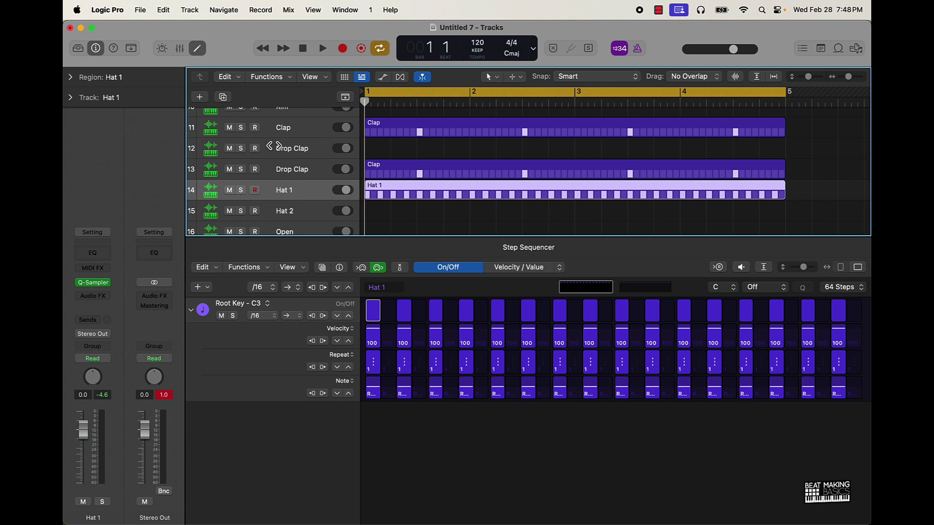
pyautogui.press('space')
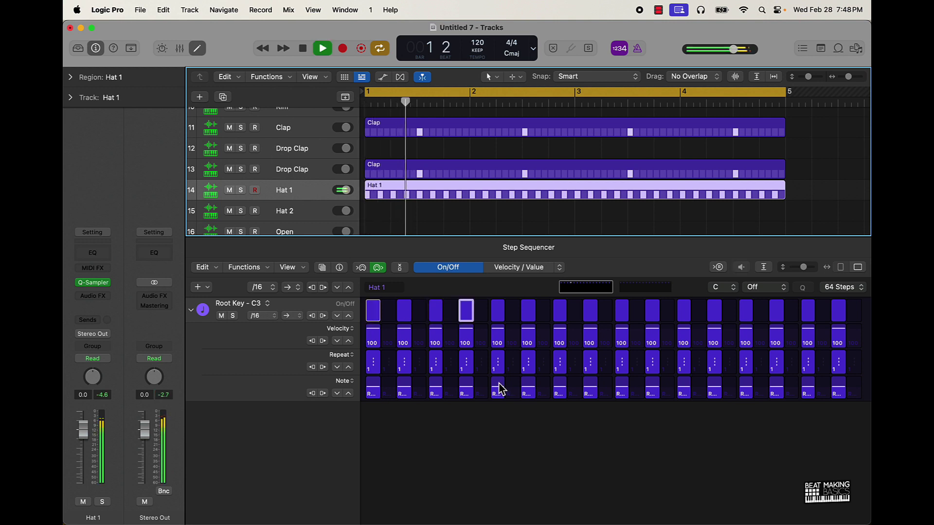
# - Add extra hi-hat hits at step 16 on the first pattern page and step 12 on the second during playback
pyautogui.click(602, 314)
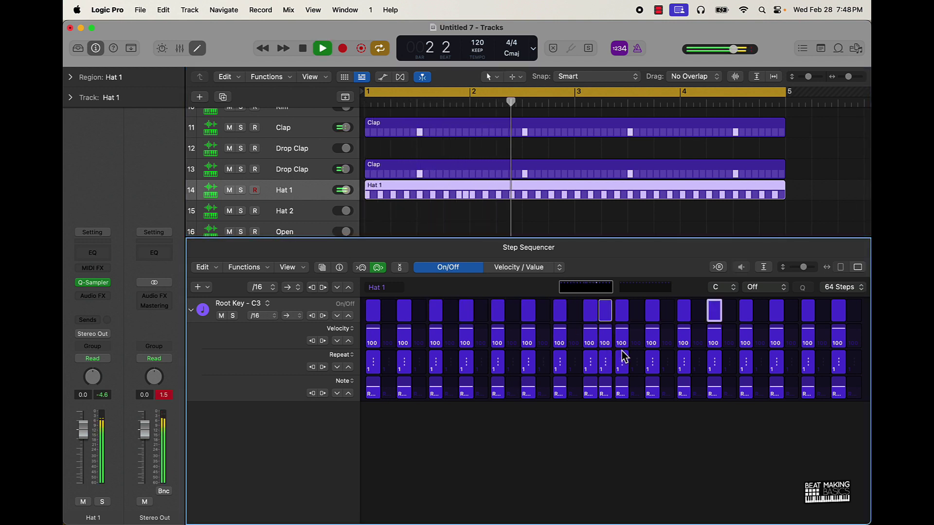
pyautogui.click(646, 288)
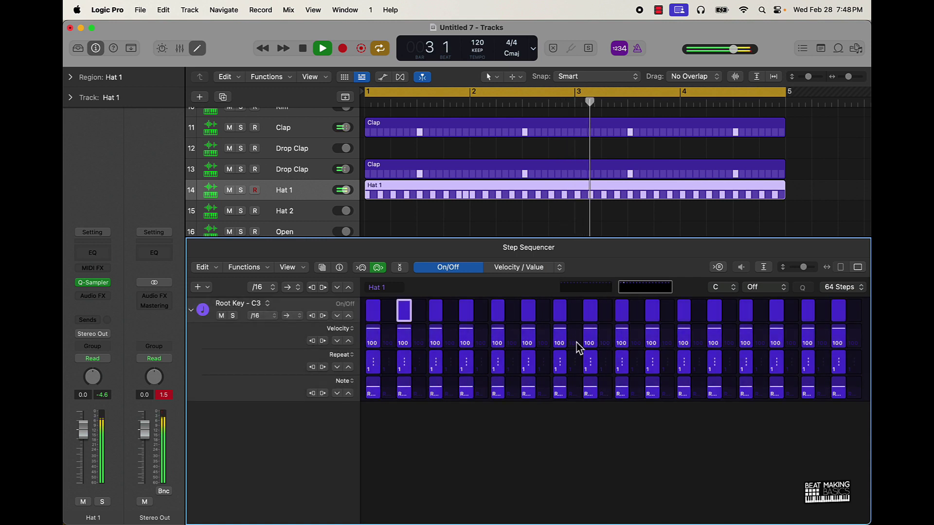
pyautogui.click(543, 311)
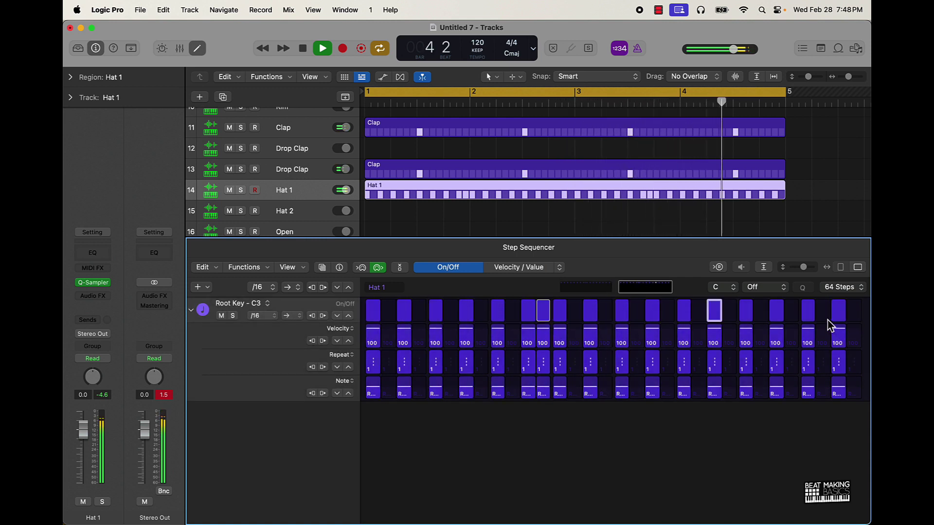
# - Add a hi-hat hit at step 32 on the second pattern page and compare both pages, stopping playback
pyautogui.click(854, 313)
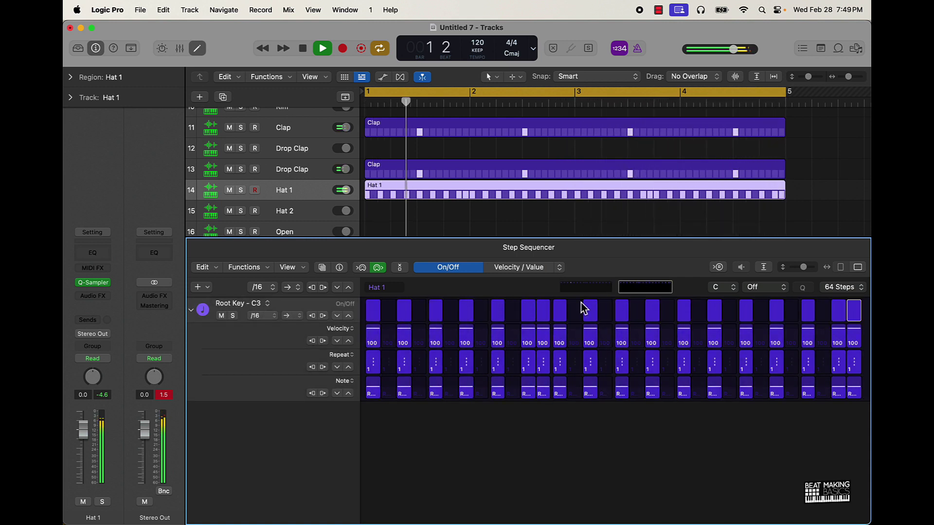
pyautogui.click(589, 289)
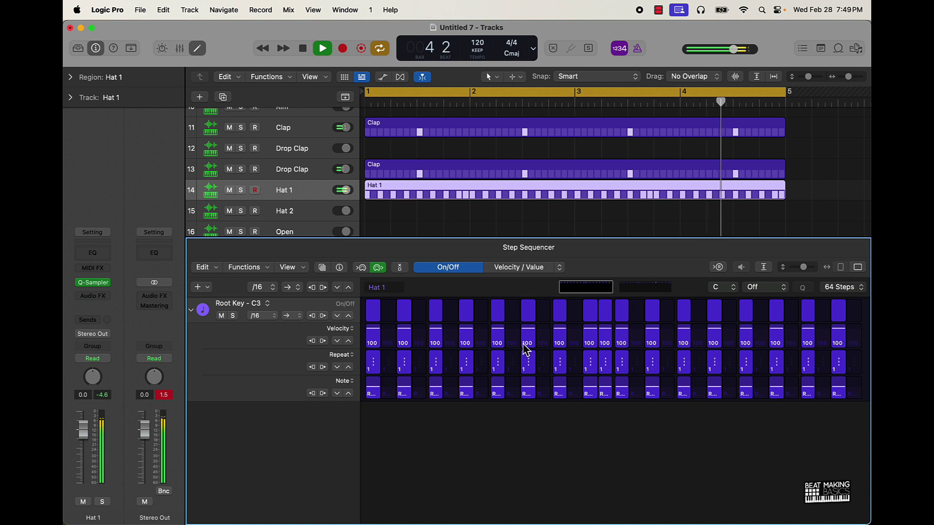
pyautogui.press('space')
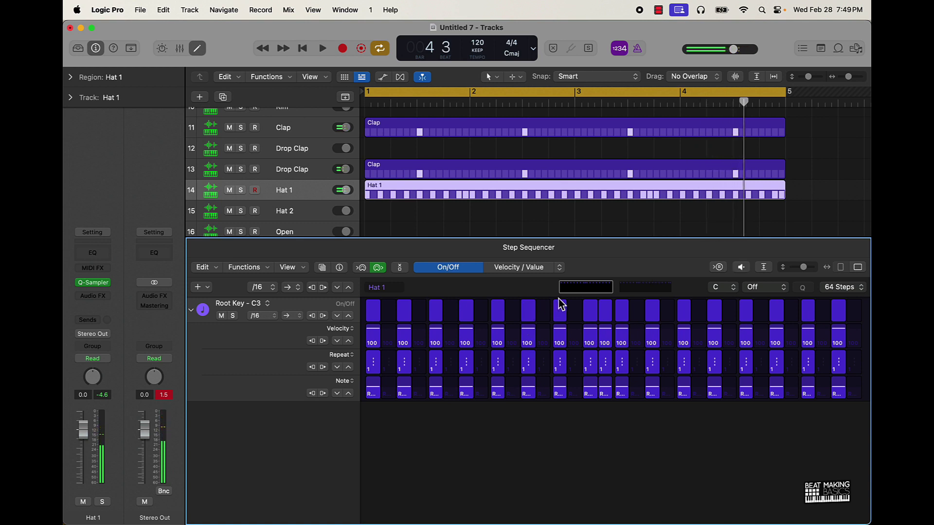
pyautogui.click(630, 290)
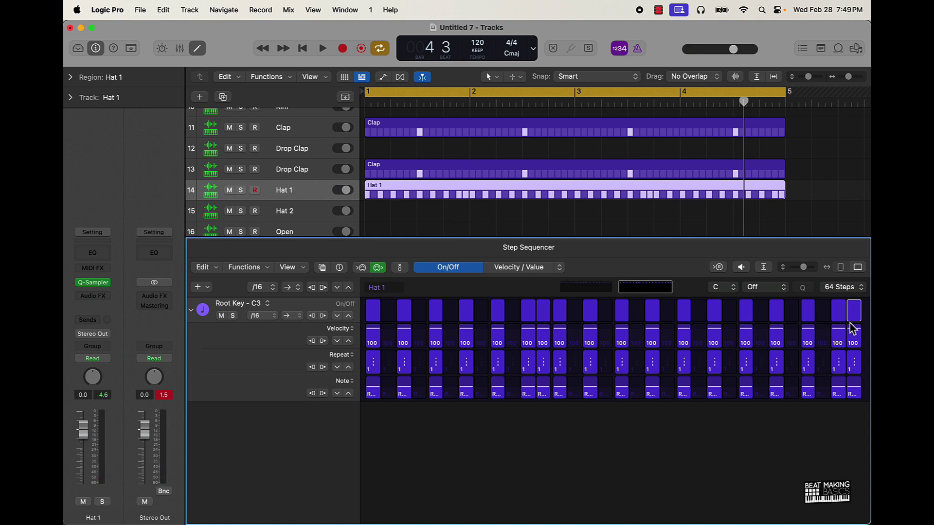
# - On the first page, set Repeat to 4, 3 and 2 on steps 15, 16 and 17, with step 15's note at A#2
pyautogui.click(588, 290)
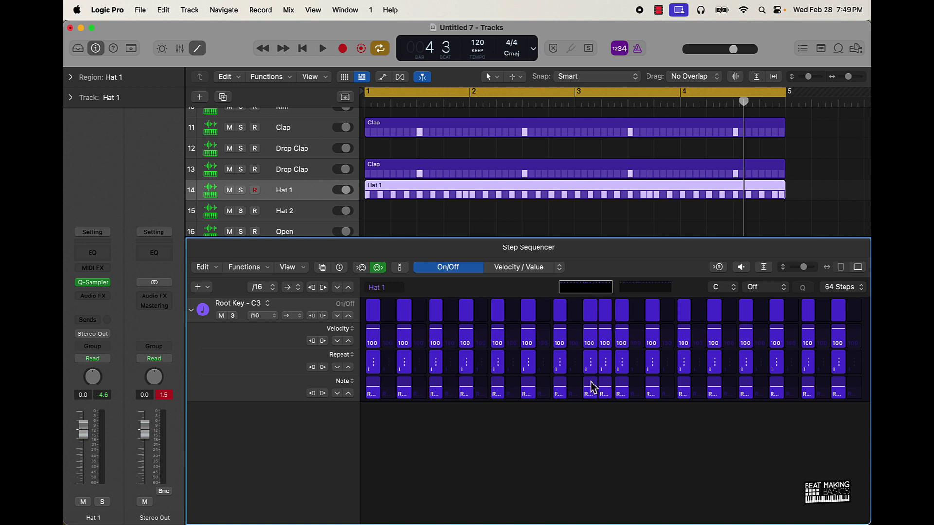
pyautogui.moveTo(592, 374); pyautogui.dragTo(622, 372)
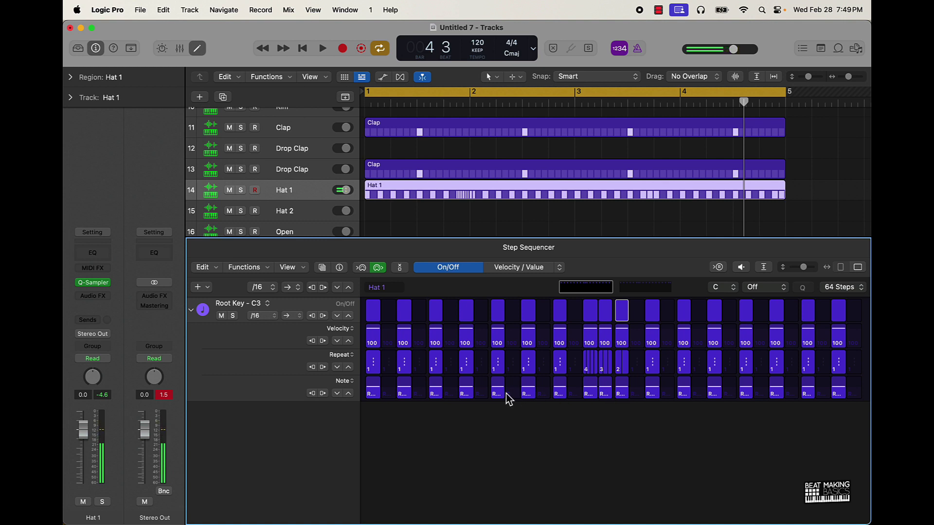
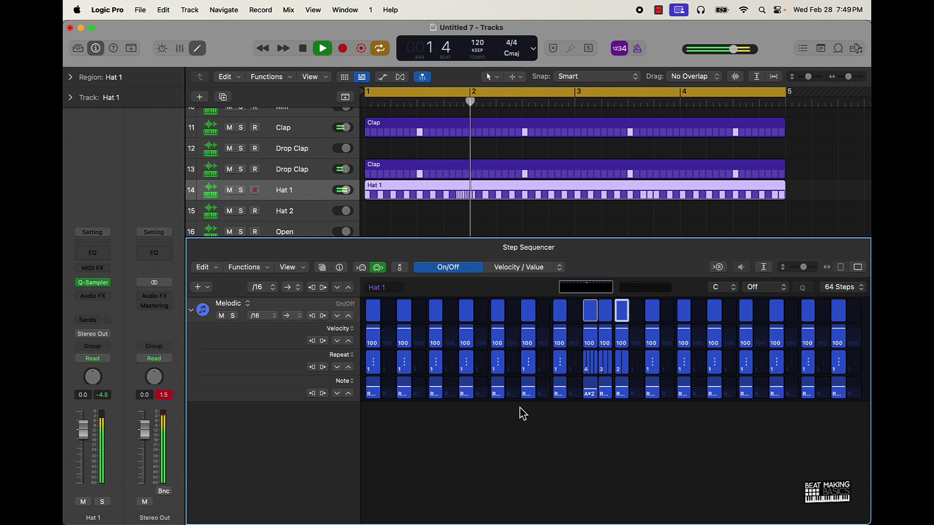
pyautogui.press('space')
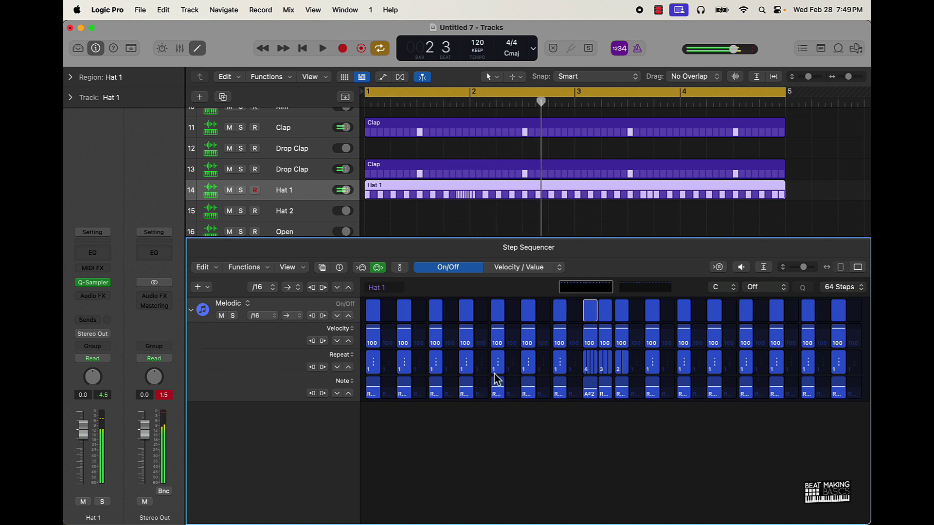
# - Add a hit at step 8 on the first page and lower the notes of step 9 to A#2 and step 3 to A2
pyautogui.click(481, 313)
pyautogui.press('space')
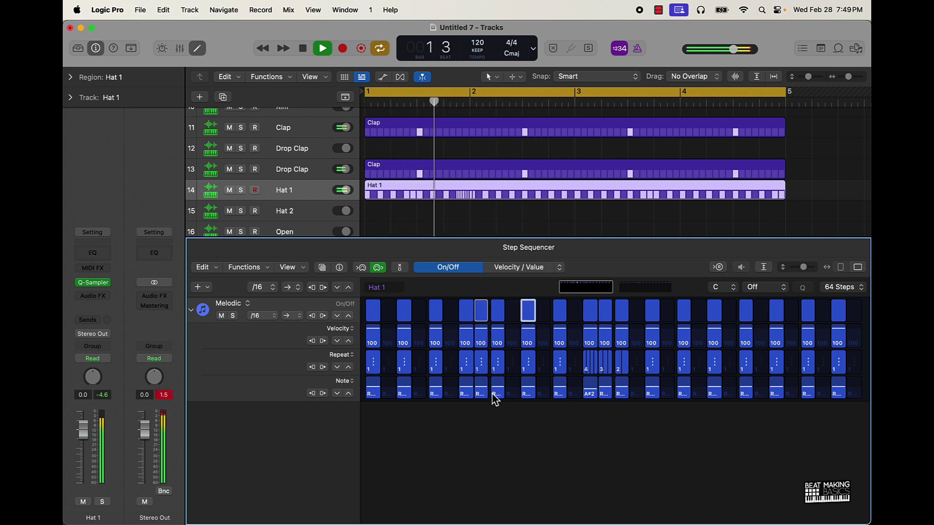
pyautogui.moveTo(498, 396); pyautogui.dragTo(505, 404)
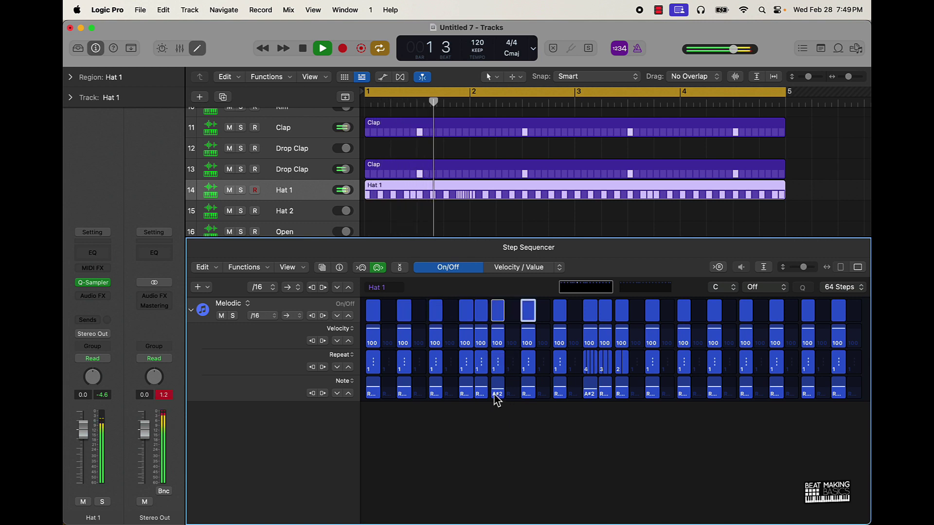
pyautogui.moveTo(405, 394); pyautogui.dragTo(409, 401)
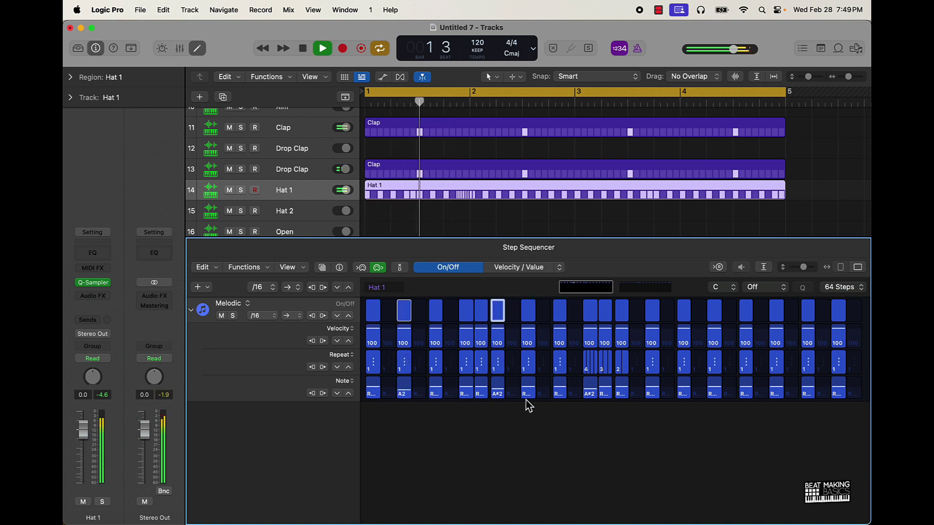
# - Set Repeat to 2 on steps 7 and 8 of the first page and play the hi-hat pattern back
pyautogui.press('space')
pyautogui.moveTo(481, 374); pyautogui.dragTo(499, 377)
pyautogui.press('space')
pyautogui.press('space')
pyautogui.press('space')
pyautogui.press('space')
pyautogui.press('space')
pyautogui.press('space')
pyautogui.press('space')
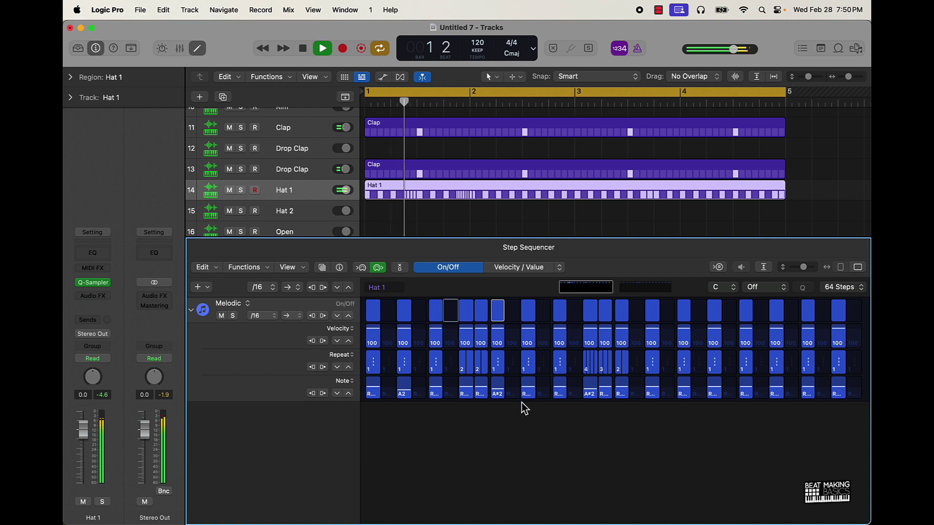
pyautogui.press('space')
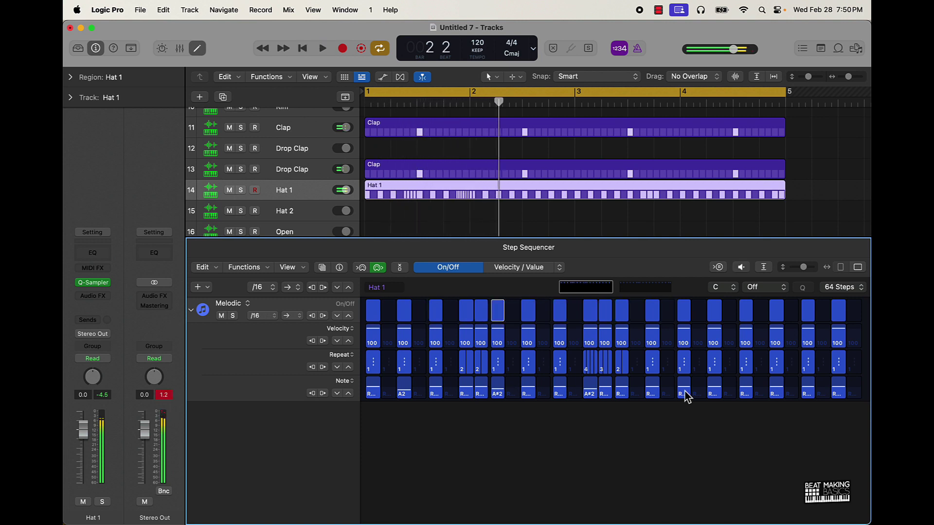
# - Add a hit at step 24 on the first page, lower step 25's note to B2 and play the pattern
pyautogui.press('space')
pyautogui.click(728, 310)
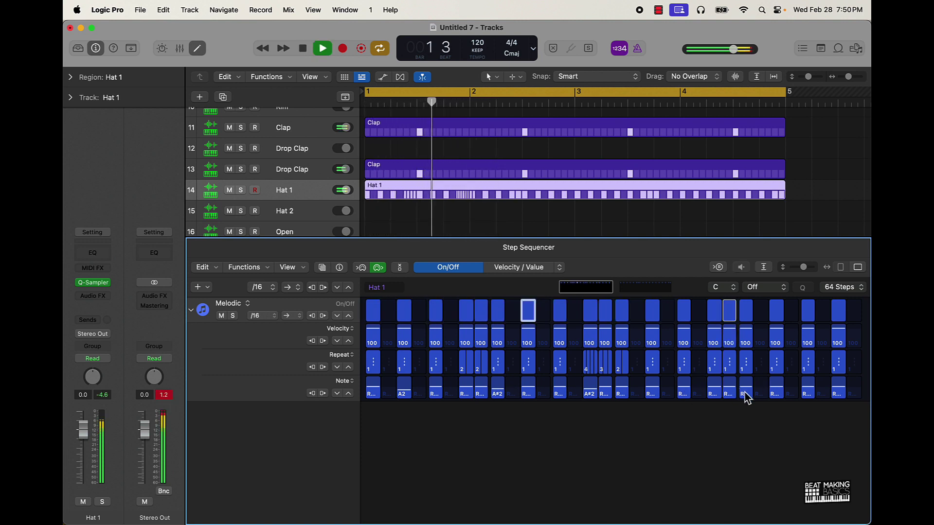
pyautogui.moveTo(744, 396)
pyautogui.mouseDown()
pyautogui.moveTo(752, 404)
pyautogui.moveTo(747, 372)
pyautogui.moveTo(755, 392)
pyautogui.moveTo(747, 414)
pyautogui.mouseUp()
pyautogui.press('space')
pyautogui.press('space')
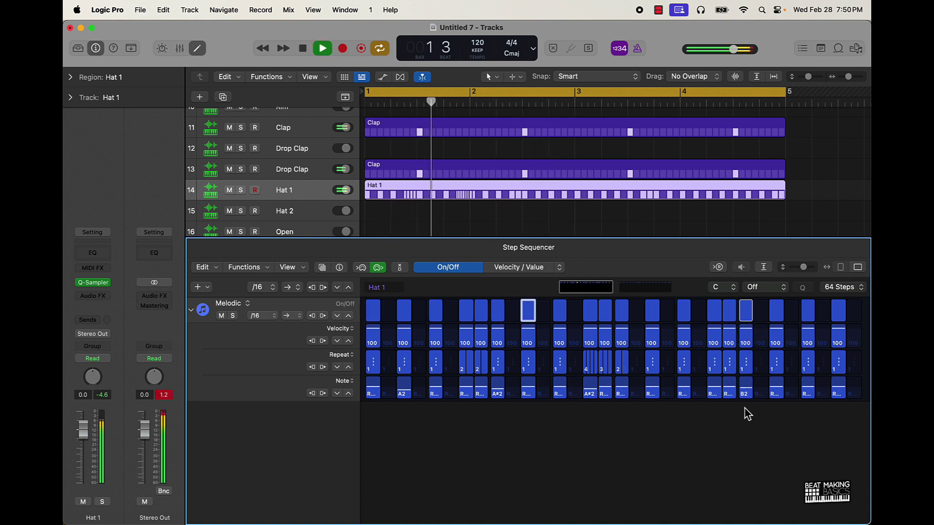
# - Add hits at steps 26 and 28 on the first page and set the notes of steps 26 to 29 to B2
pyautogui.click(761, 314)
pyautogui.click(791, 313)
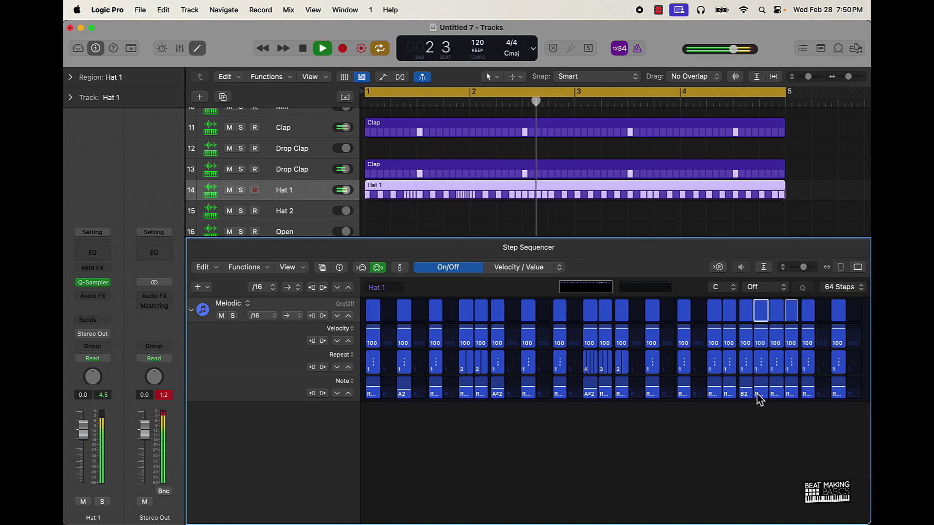
pyautogui.moveTo(760, 392)
pyautogui.mouseDown()
pyautogui.moveTo(808, 393)
pyautogui.moveTo(761, 390)
pyautogui.mouseUp()
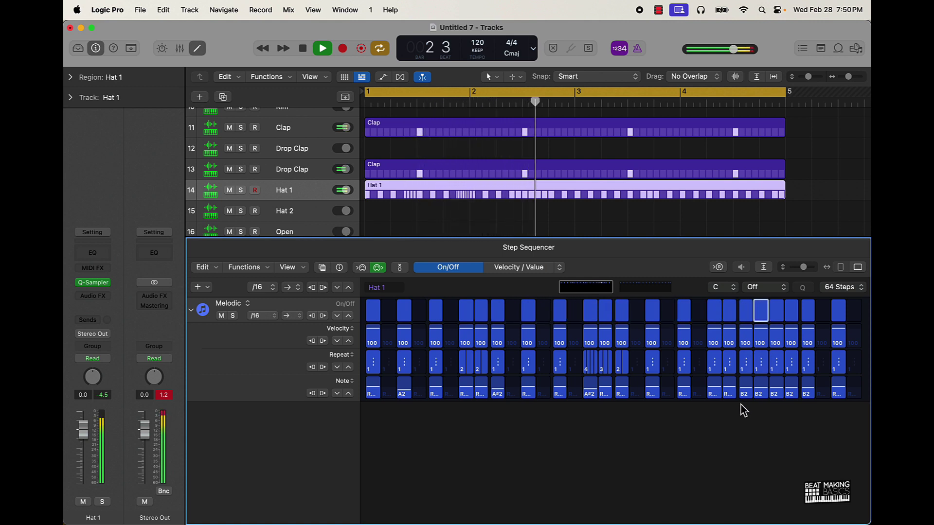
# - Shorten the cycle range to bar 1 only and play it with the first pattern page shown
pyautogui.click(638, 287)
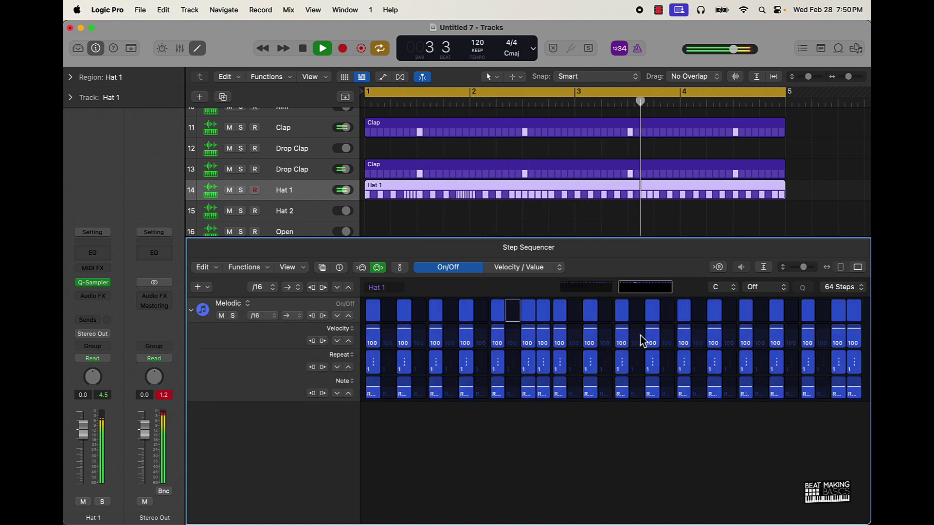
pyautogui.press('space')
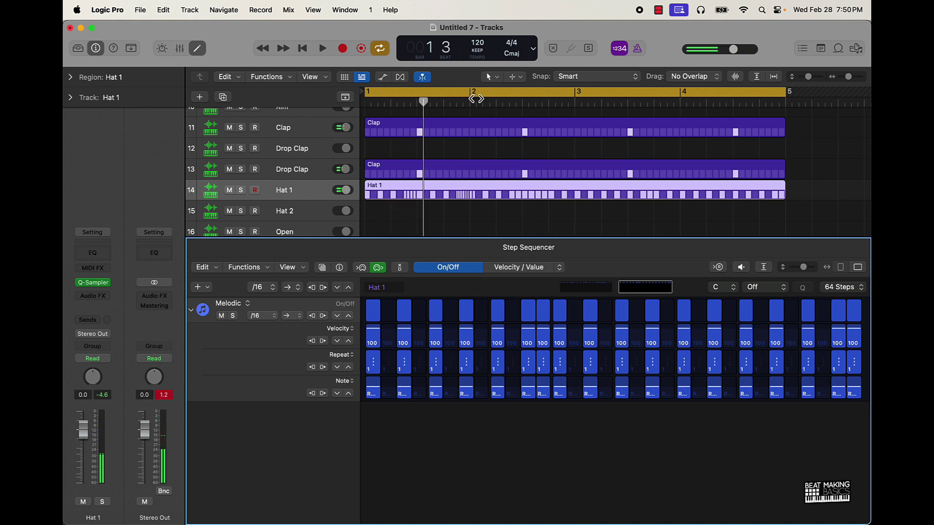
pyautogui.click(443, 92)
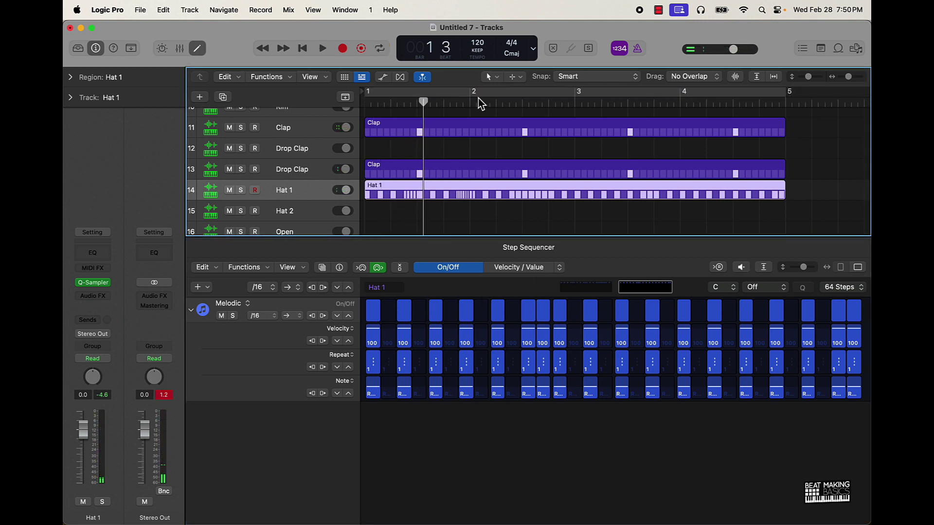
pyautogui.moveTo(478, 98); pyautogui.dragTo(581, 97)
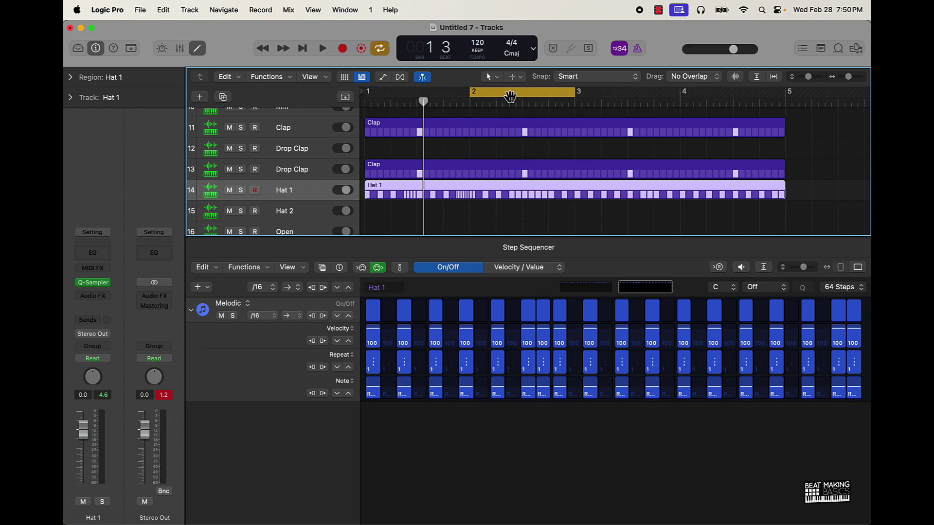
pyautogui.moveTo(515, 94); pyautogui.dragTo(419, 98)
pyautogui.press('space')
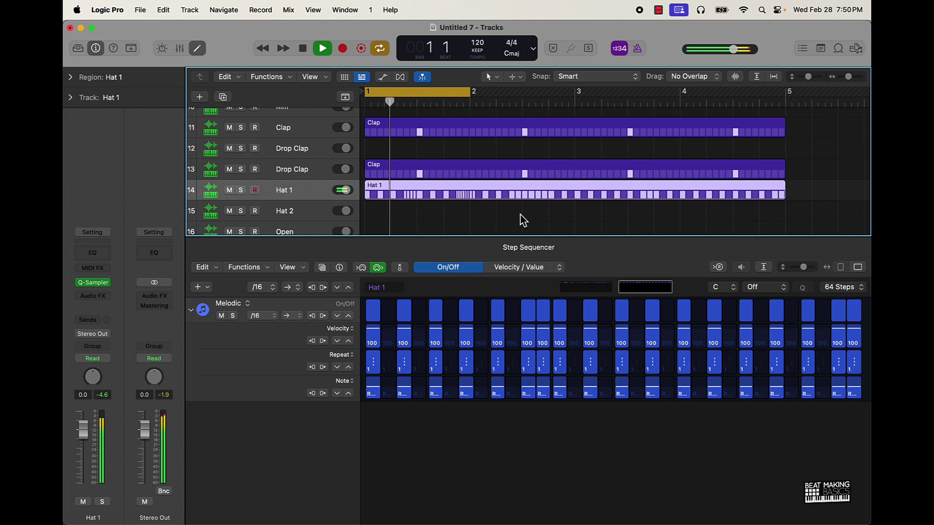
pyautogui.click(578, 288)
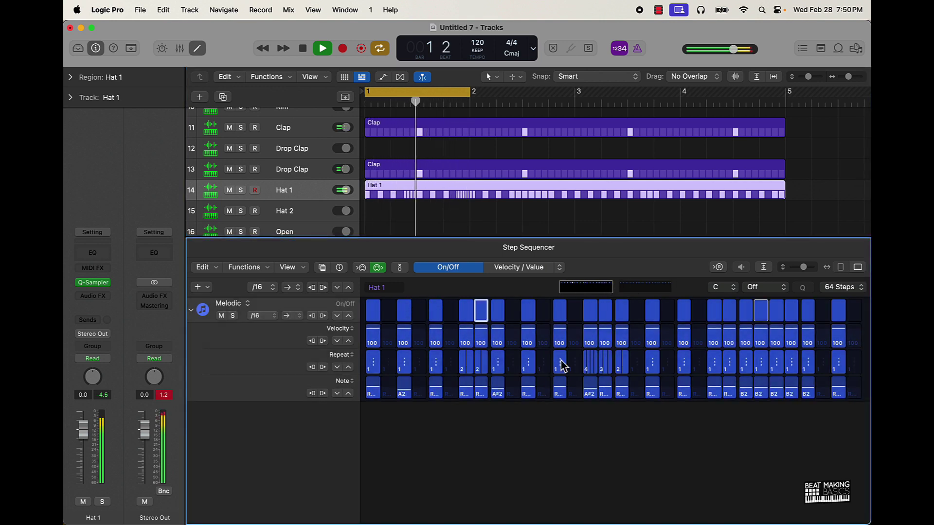
pyautogui.press('space')
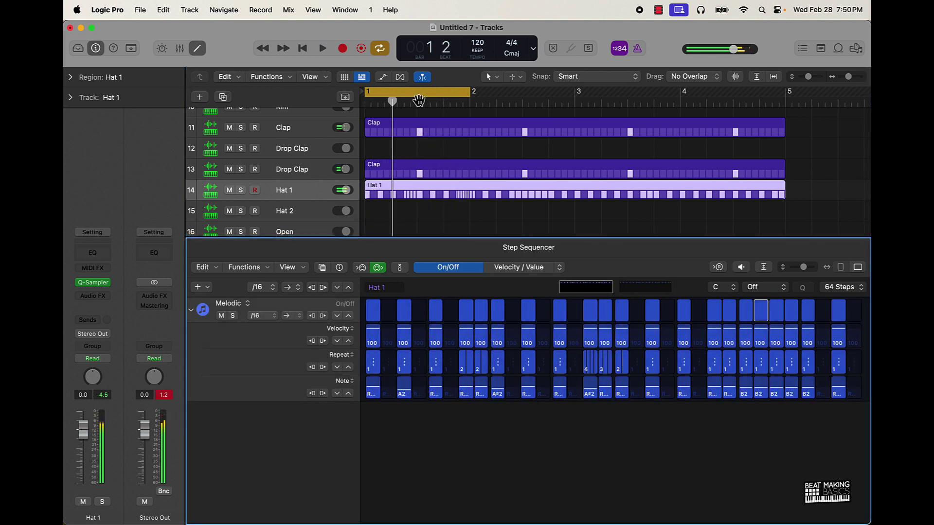
# - Move the cycle range to bar 2, play it and lower step 31's note on the first page to G2
pyautogui.moveTo(419, 100); pyautogui.dragTo(527, 105)
pyautogui.press('space')
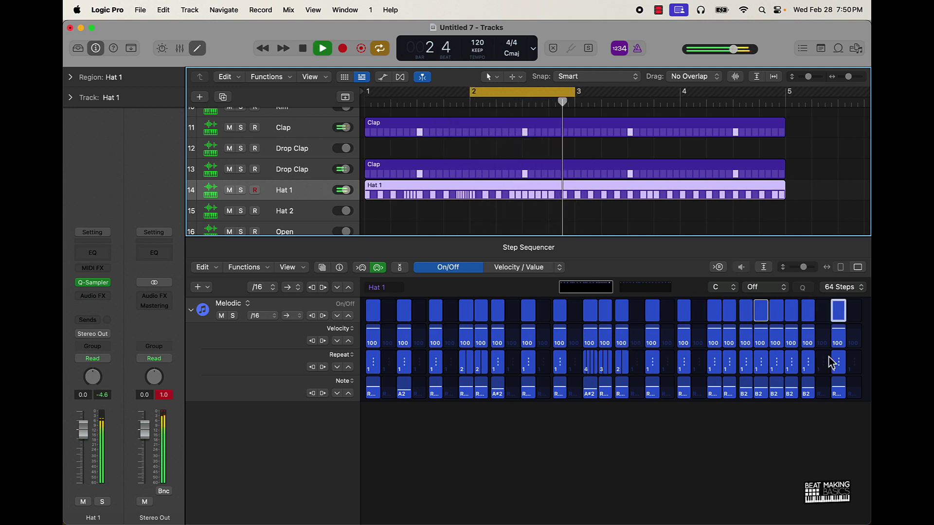
pyautogui.moveTo(844, 392); pyautogui.dragTo(846, 402)
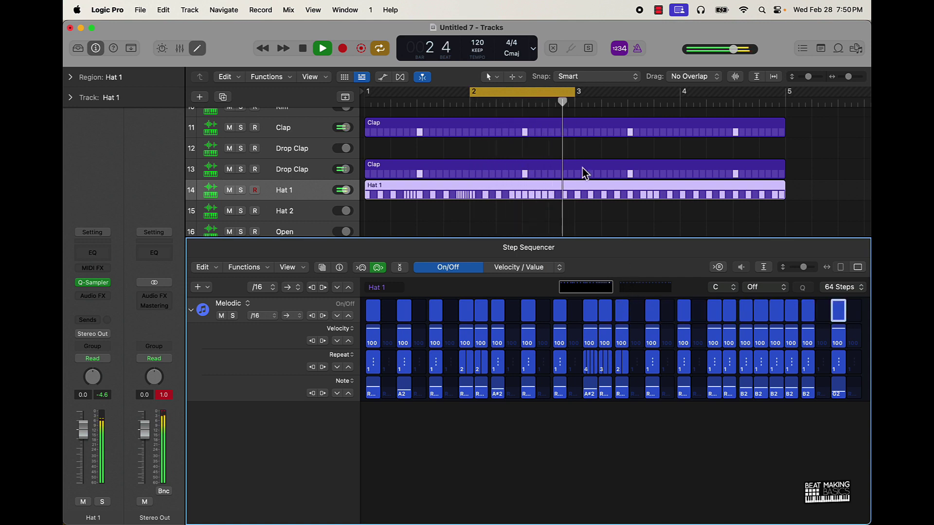
# - Move the cycle range to bar 3 and play it with the second pattern page shown
pyautogui.press('space')
pyautogui.moveTo(505, 96); pyautogui.dragTo(609, 101)
pyautogui.click(635, 288)
pyautogui.press('space')
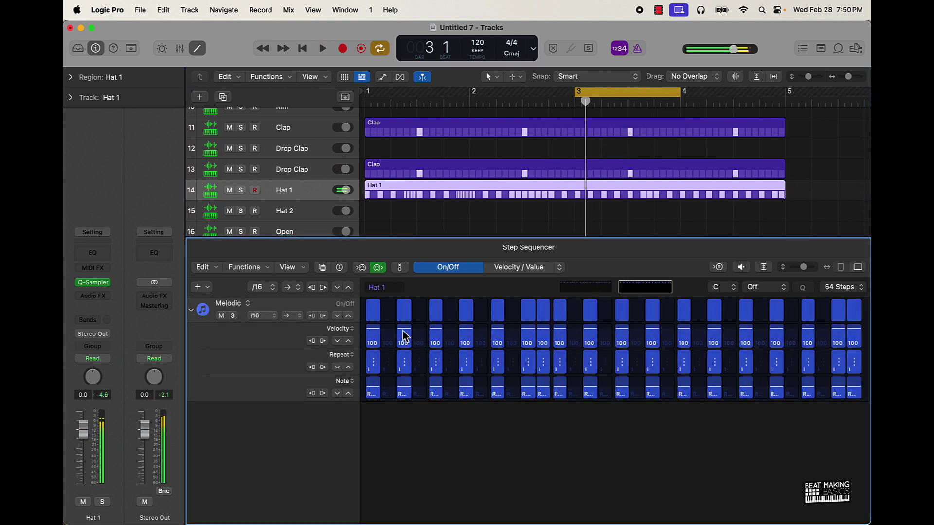
# - On the second page, add hits at steps 2 and 8, set step 3's note to G2 and Repeat to 3 on steps 7 and 8
pyautogui.click(388, 311)
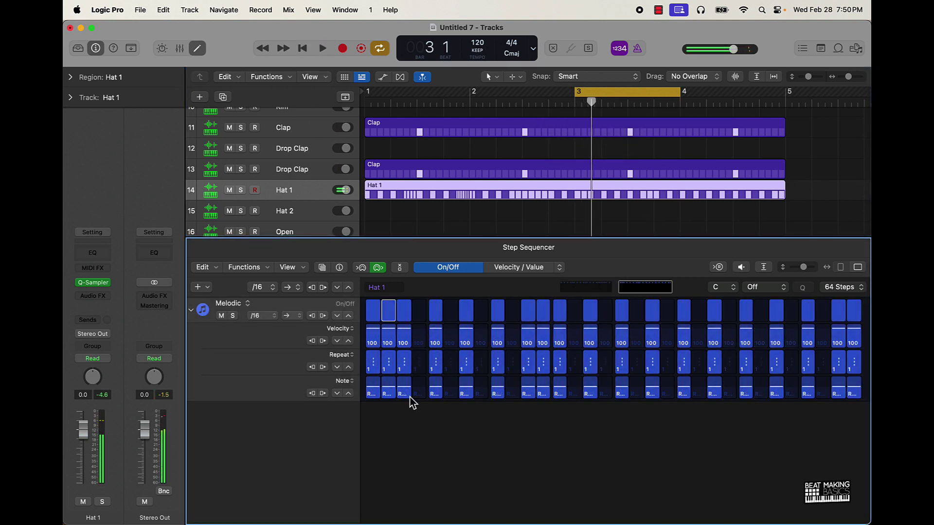
pyautogui.moveTo(409, 395); pyautogui.dragTo(423, 397)
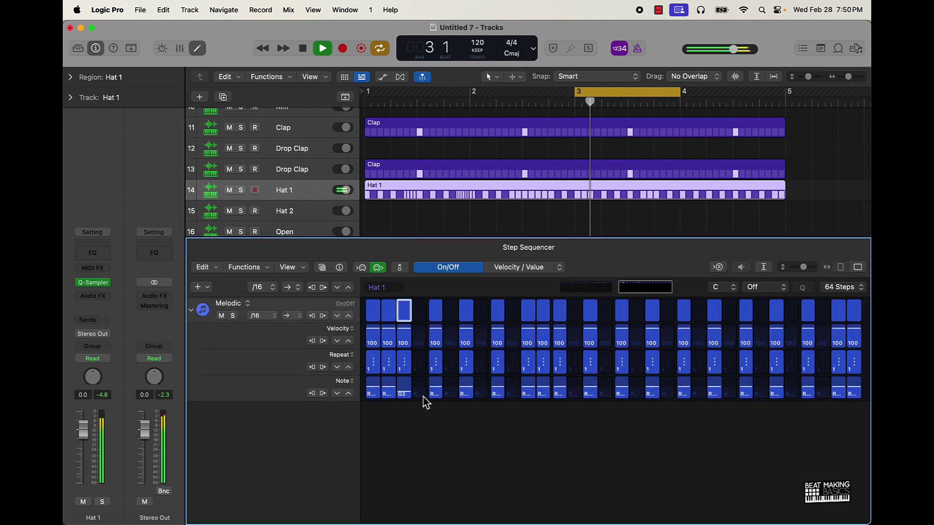
pyautogui.click(482, 319)
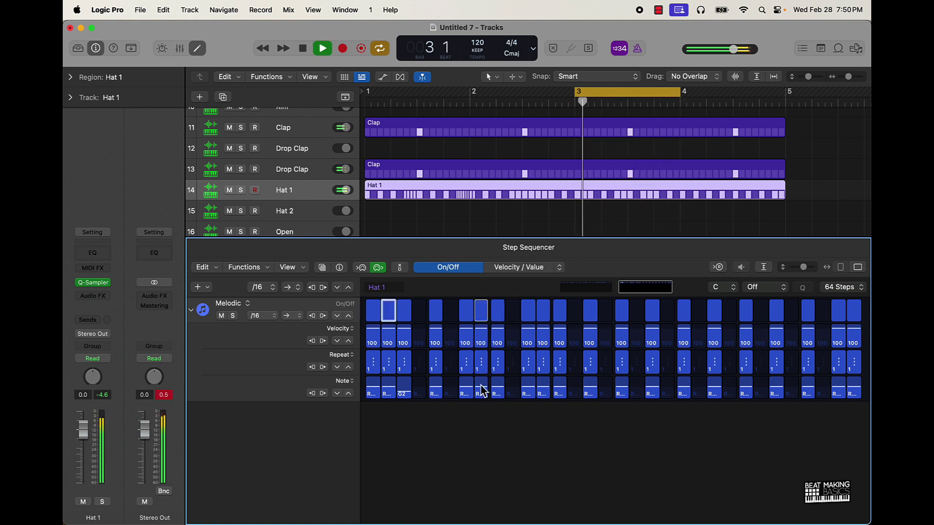
pyautogui.moveTo(466, 377); pyautogui.dragTo(475, 375)
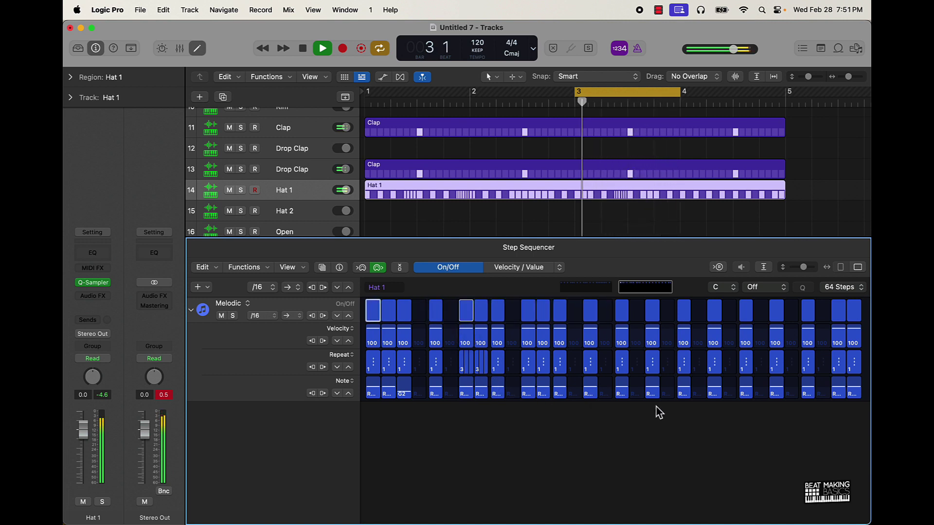
# - Move the cycle range to bar 4, play it and add hits at steps 18 and 20 on the second page
pyautogui.press('space')
pyautogui.moveTo(616, 94); pyautogui.dragTo(721, 96)
pyautogui.press('space')
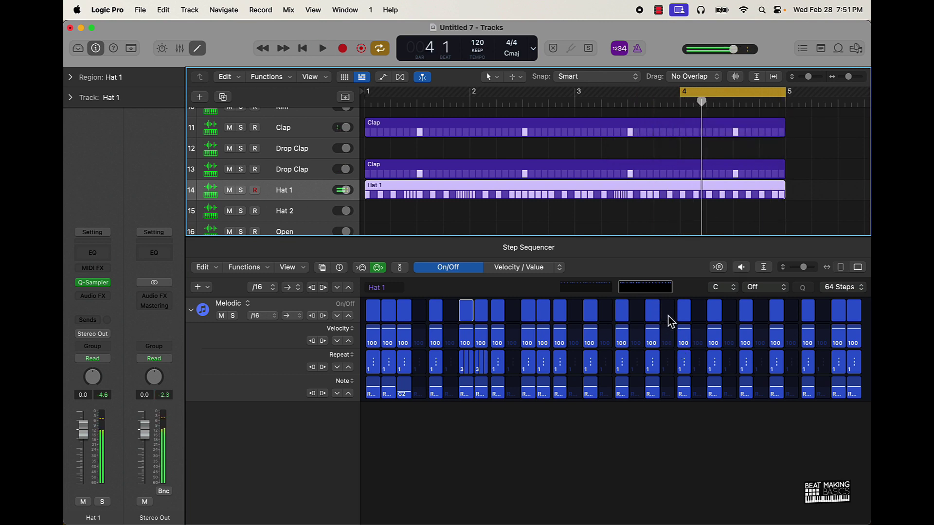
pyautogui.click(668, 314)
pyautogui.click(637, 313)
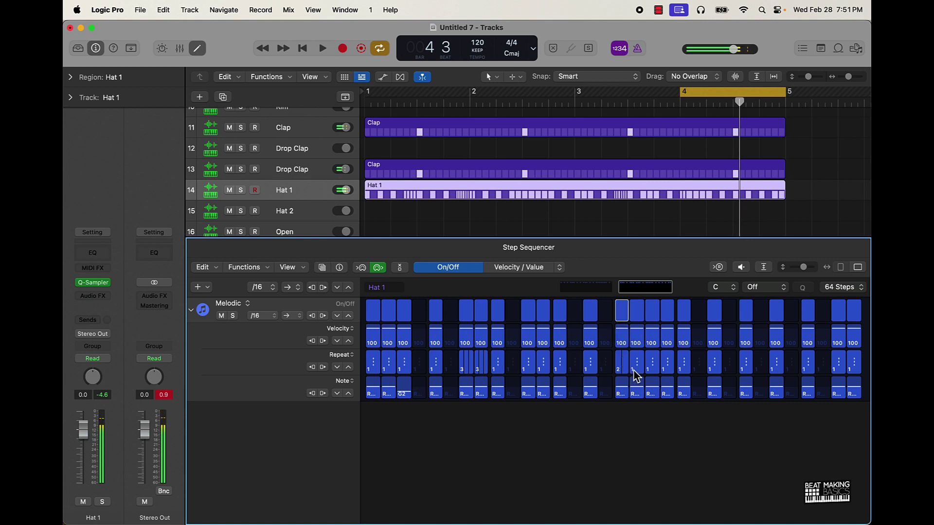
# - Set Repeat to 2 on steps 17 to 21 of the second page, with step 20's note at A2 and step 21's at G2
pyautogui.click(687, 374)
pyautogui.moveTo(689, 401); pyautogui.dragTo(669, 392)
pyautogui.press('space')
pyautogui.press('space')
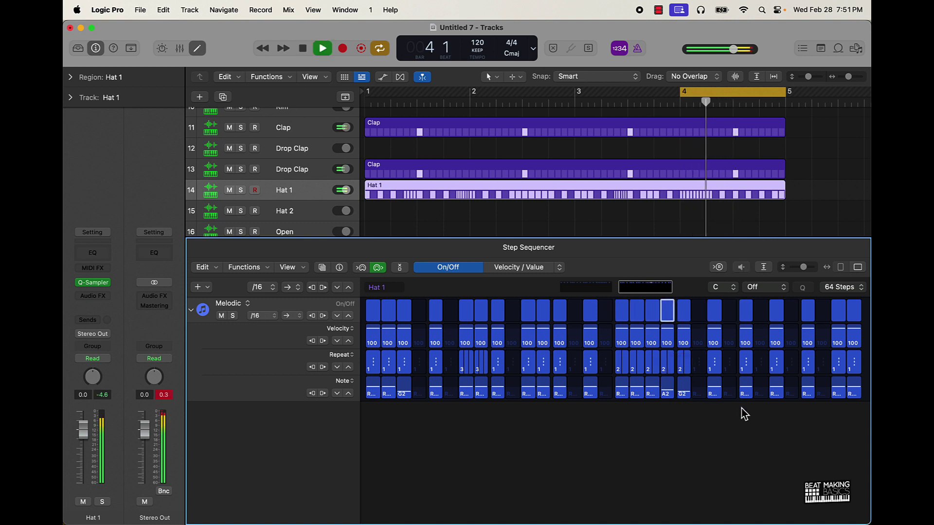
# - On the second page, add a hit at step 26 with note A2, and set step 25's Repeat to 3 and note to F2
pyautogui.press('space')
pyautogui.click(762, 317)
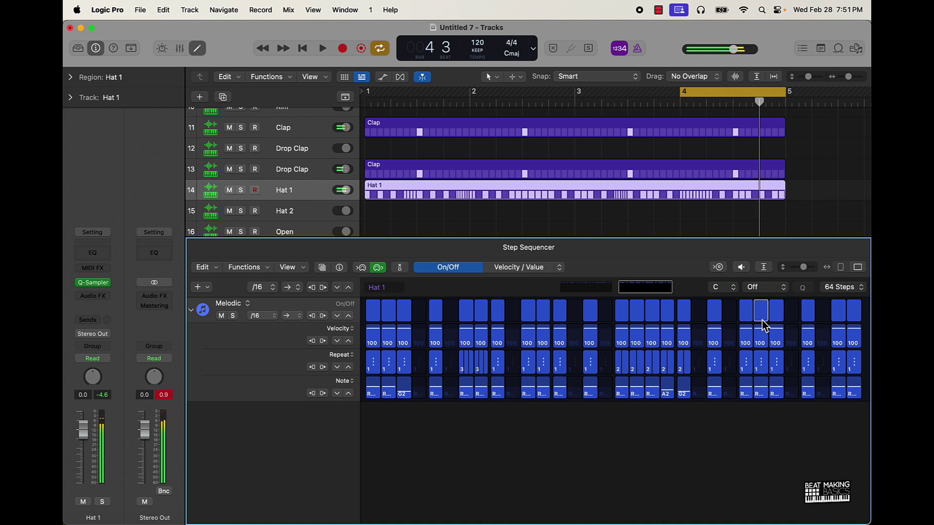
pyautogui.moveTo(748, 394)
pyautogui.mouseDown()
pyautogui.moveTo(760, 389)
pyautogui.moveTo(745, 369)
pyautogui.mouseUp()
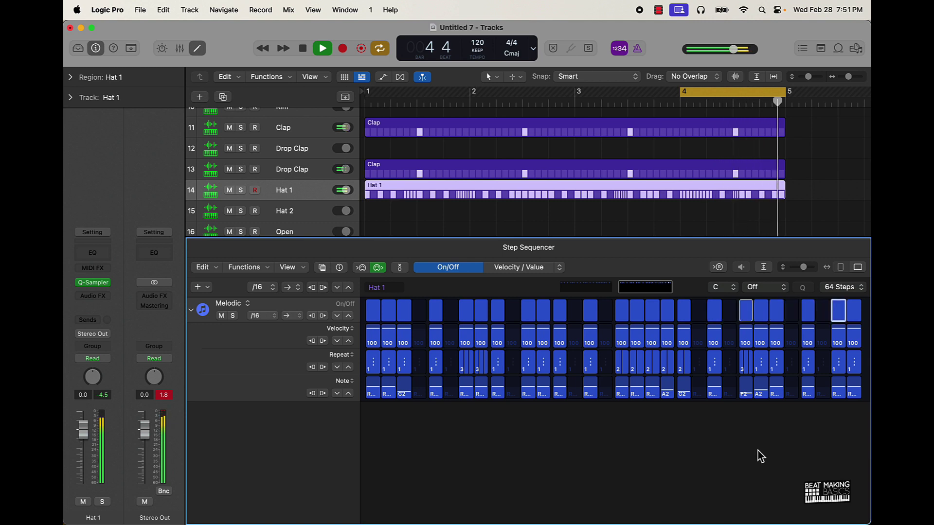
pyautogui.press('space')
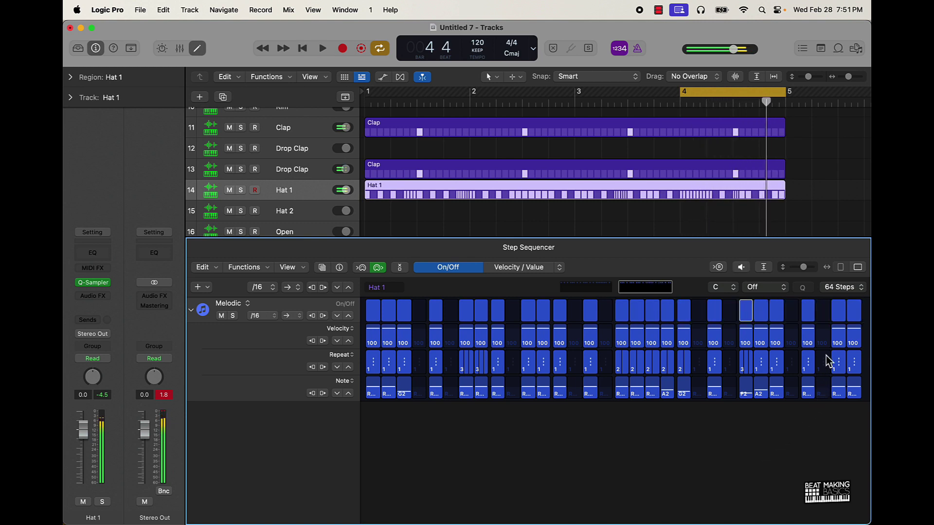
# - Set Repeat to 3 and the note to F#2 on step 31 of the second page, and play back the change
pyautogui.moveTo(839, 370); pyautogui.dragTo(838, 406)
pyautogui.press('space')
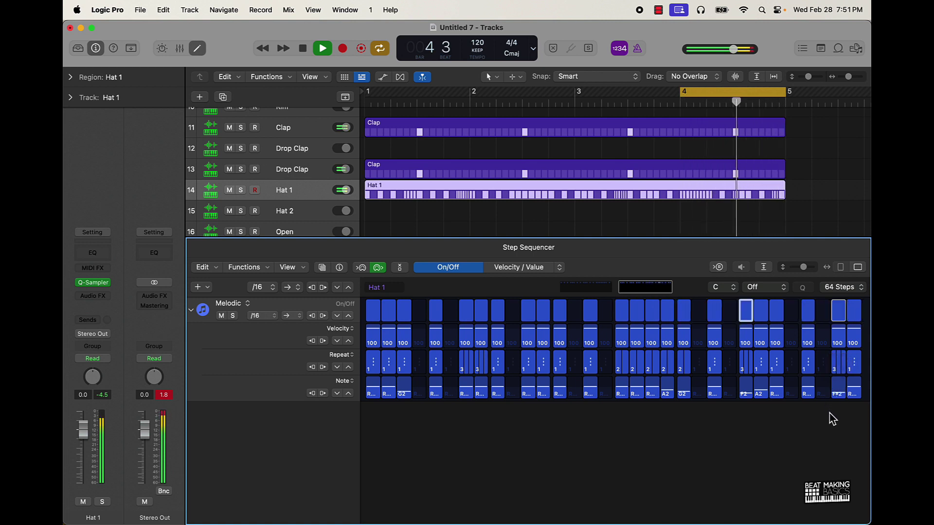
pyautogui.press('space')
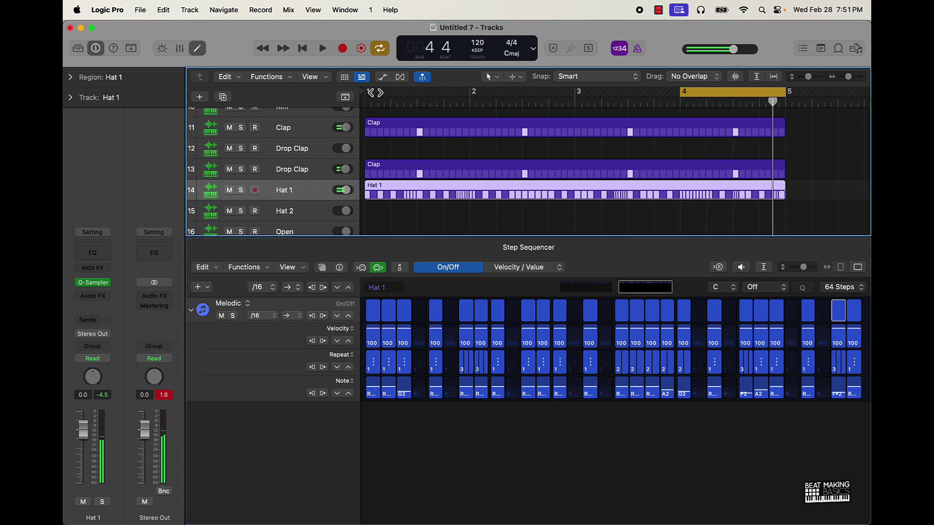
# - Set the cycle range to bars 1 through 4 and play the whole beat with the first Hat 1 pattern page shown
pyautogui.moveTo(372, 93); pyautogui.dragTo(786, 95)
pyautogui.press('space')
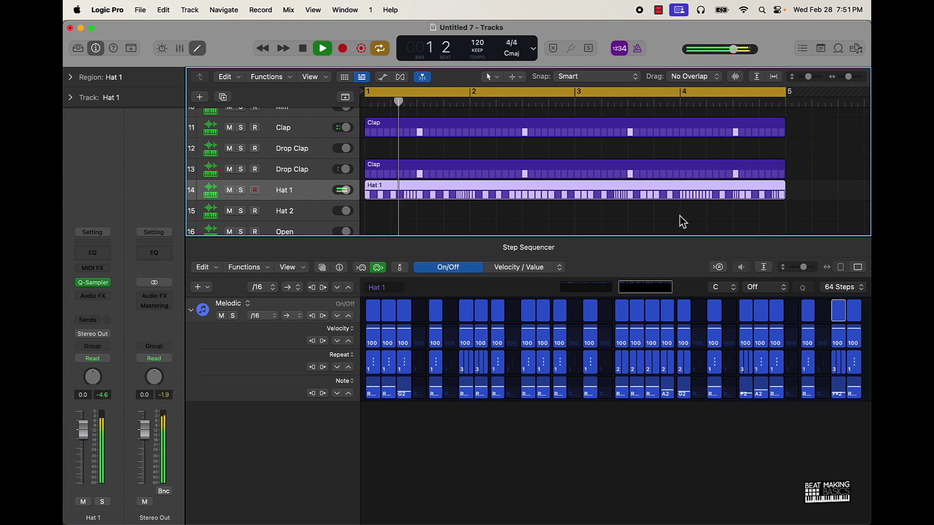
pyautogui.click(592, 288)
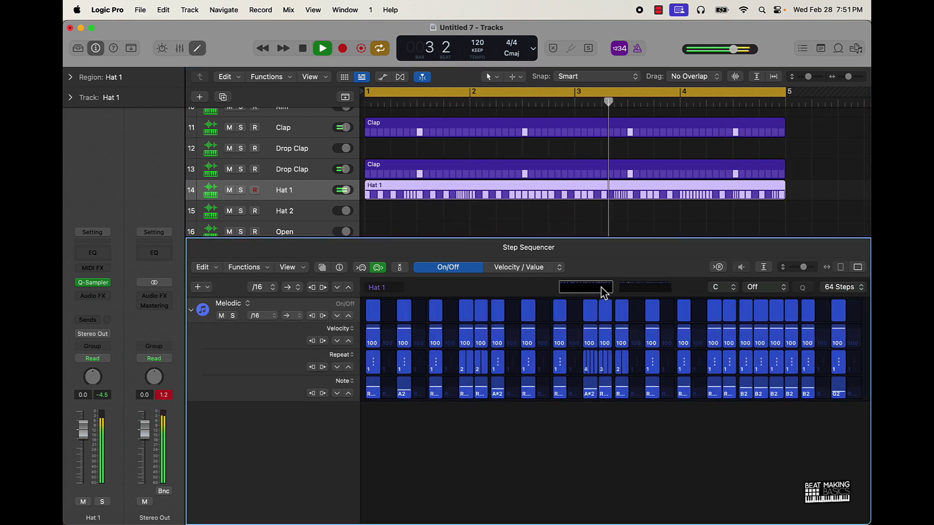
# - Delete the empty Drop Clap track above the one containing a region and stop playback
pyautogui.click(301, 148)
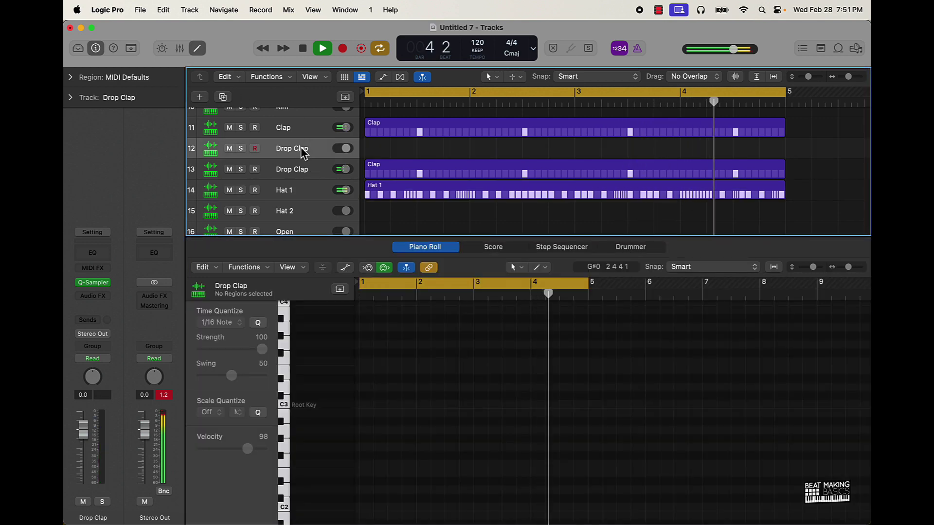
pyautogui.press('super+BackSpace')
pyautogui.press('space')
# - Create a pattern region on the Snare 1 track with a length of 32 Steps, covering bars 1 through 4
pyautogui.scroll(2, 432, 153)
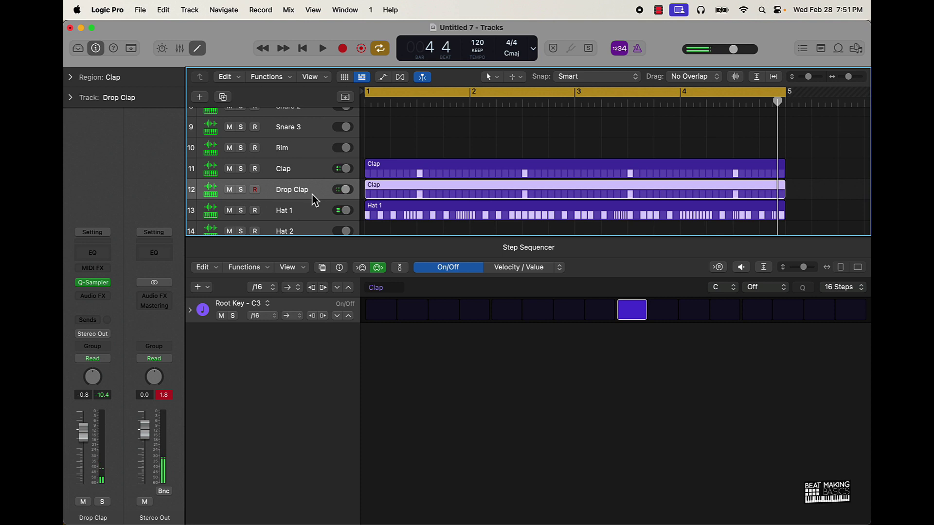
pyautogui.scroll(3, 314, 197)
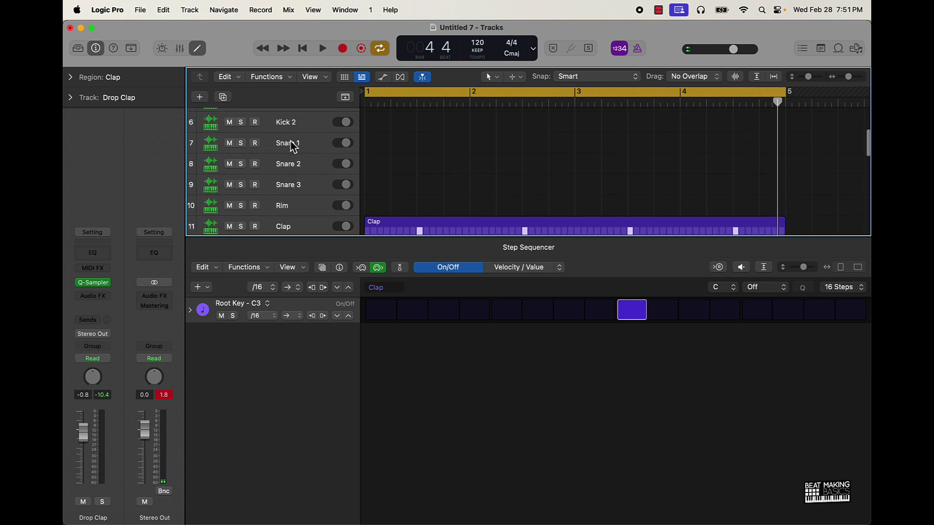
pyautogui.click(311, 151)
pyautogui.click(562, 247)
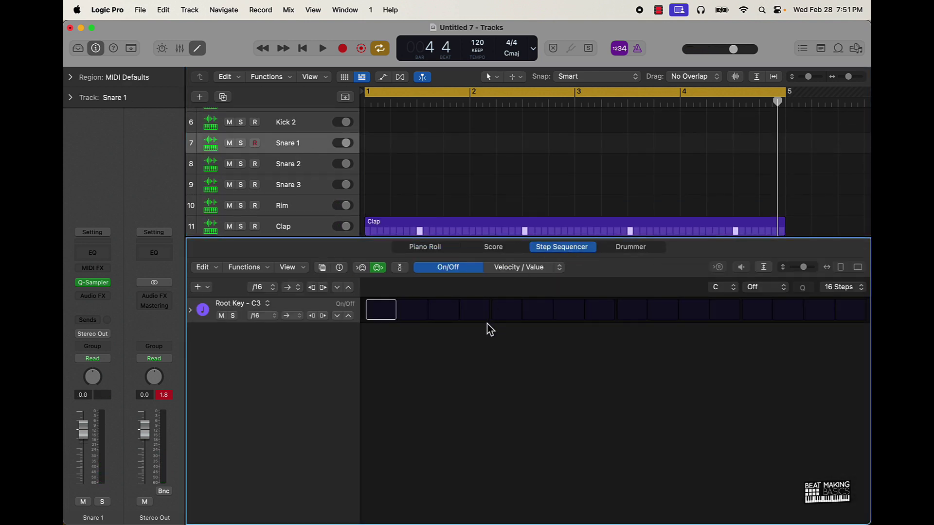
pyautogui.click(839, 290)
pyautogui.click(845, 311)
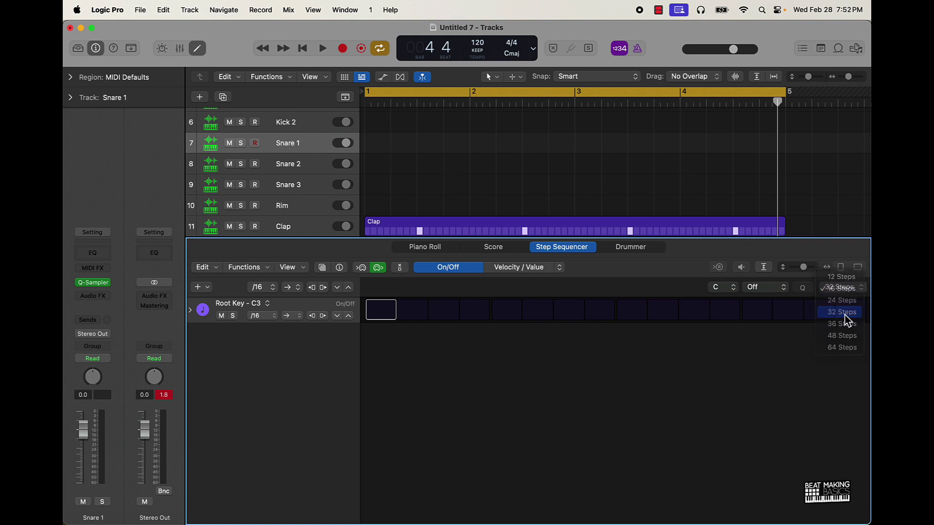
pyautogui.moveTo(693, 147); pyautogui.dragTo(413, 145)
# - Play the beat and place snare hits at steps 9 and 15 of the Snare 1 pattern
pyautogui.press('space')
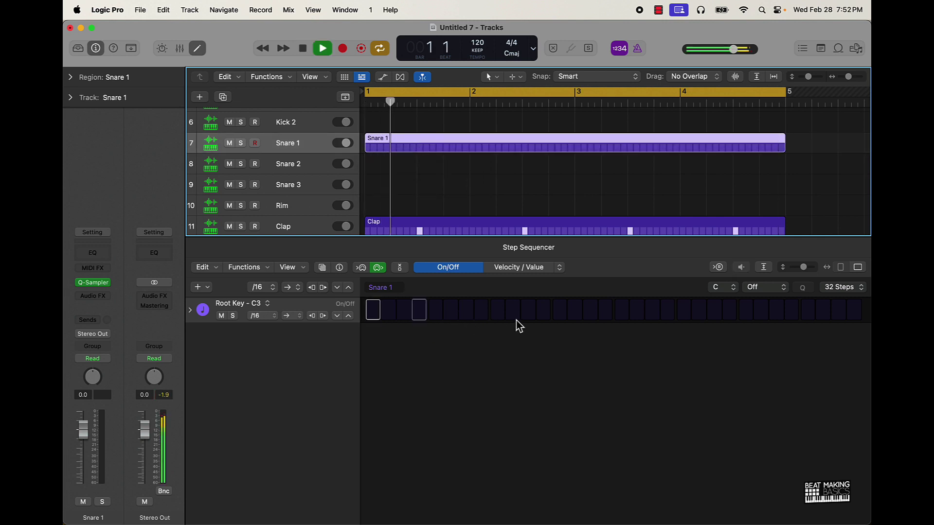
pyautogui.click(498, 314)
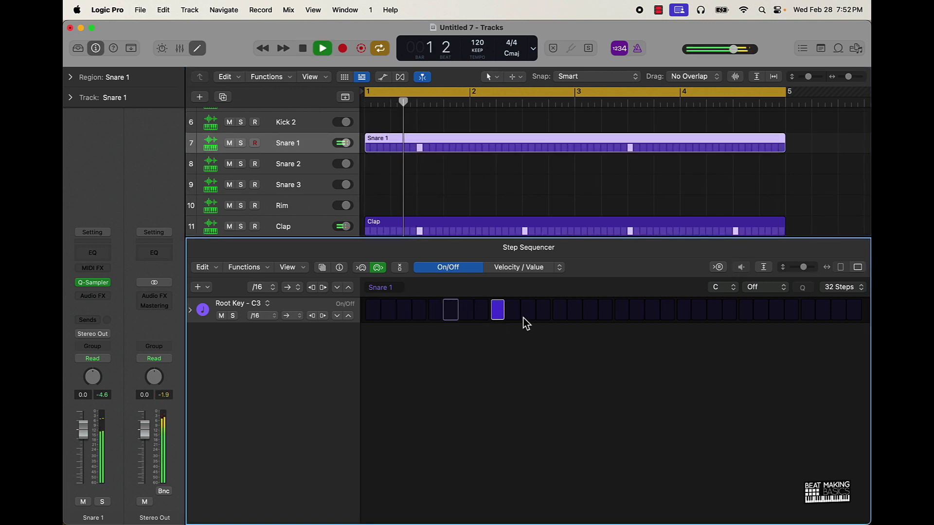
pyautogui.click(575, 311)
pyautogui.press('space')
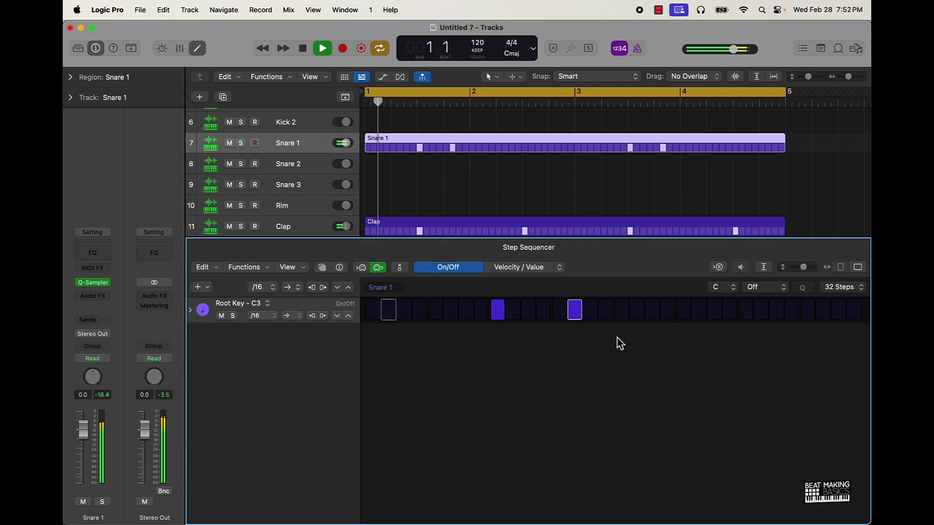
pyautogui.press('space')
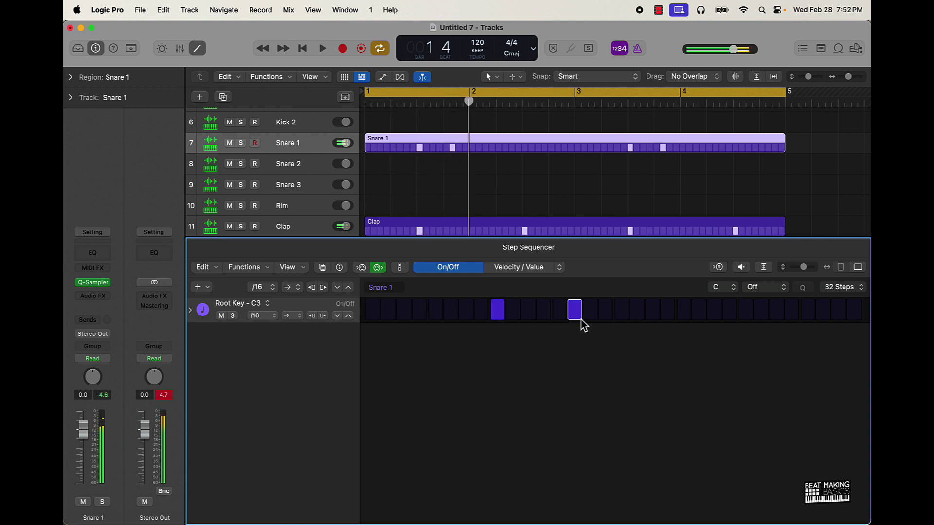
pyautogui.press('space')
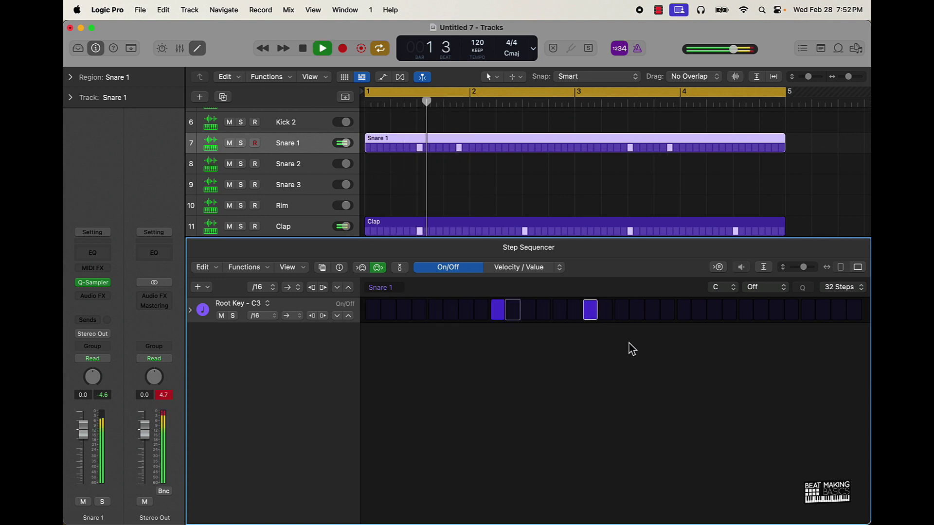
# - Add snare hits at steps 19, 25 and 31 of the Snare 1 pattern during playback, and stop
pyautogui.click(652, 311)
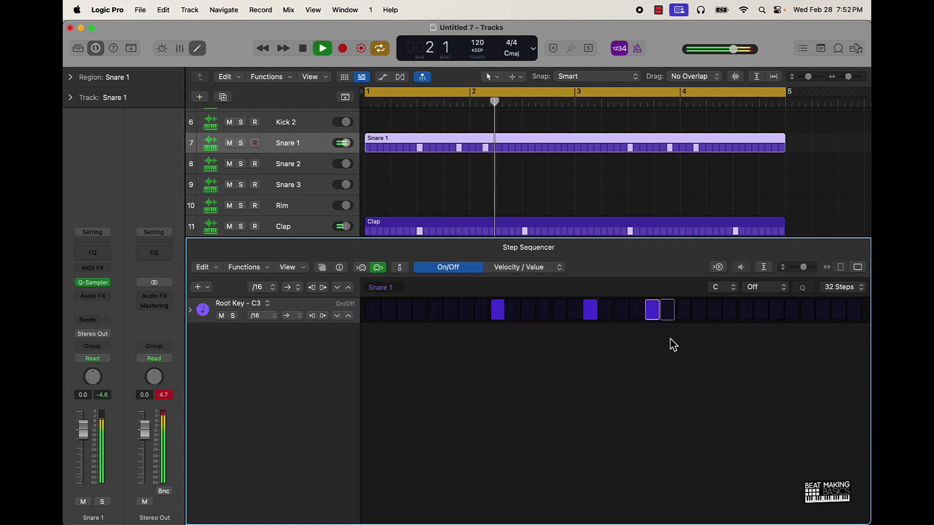
pyautogui.click(745, 311)
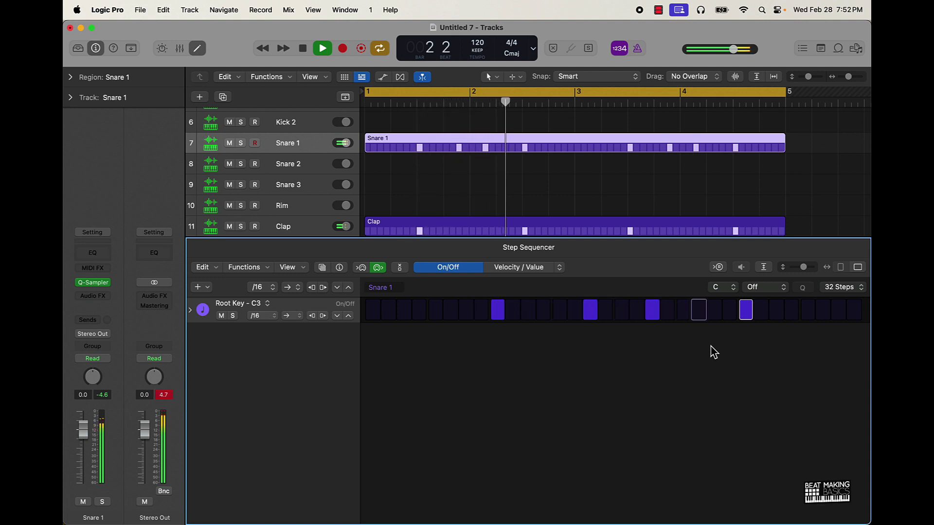
pyautogui.click(840, 313)
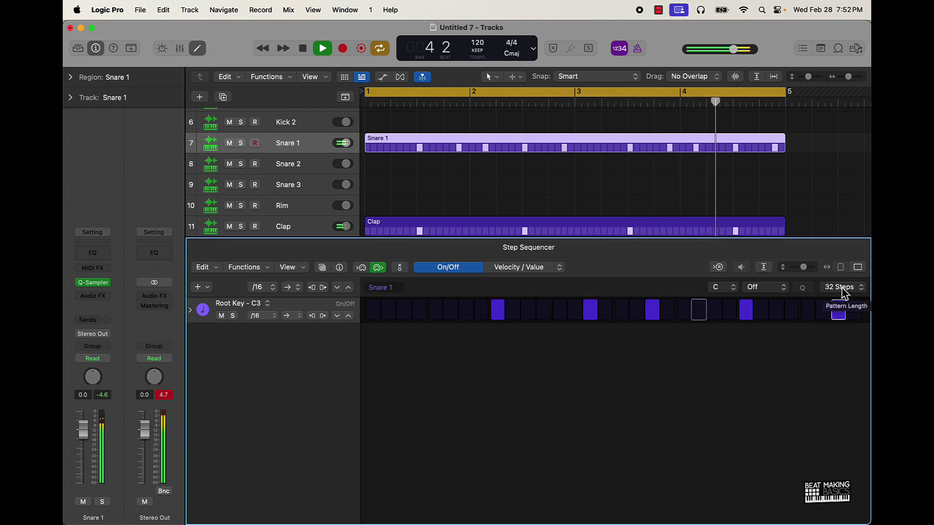
pyautogui.press('space')
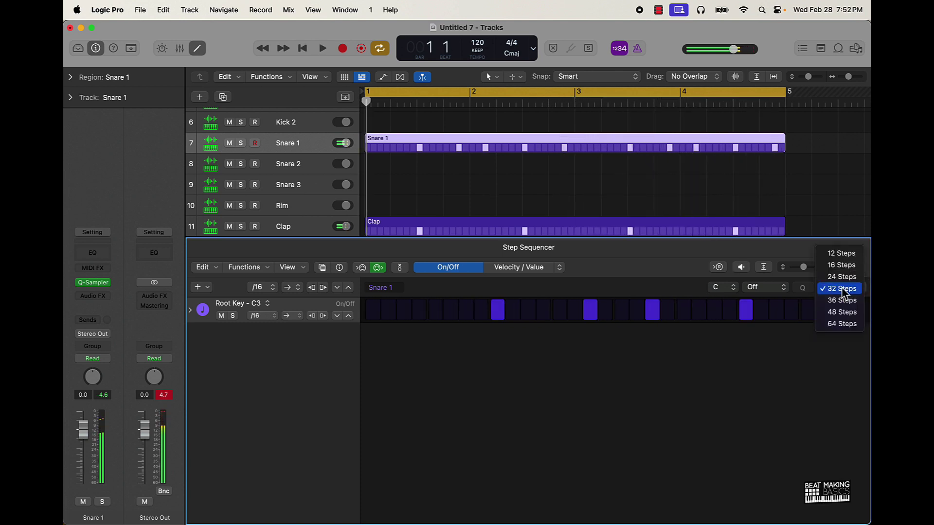
# - Set the Snare 1 pattern length to 64 Steps and show its second page with cycling turned off
pyautogui.click(836, 324)
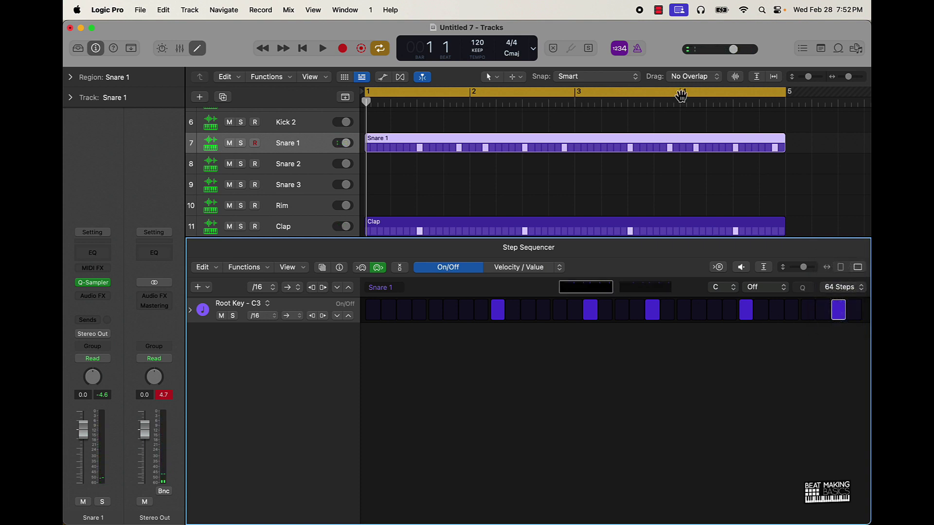
pyautogui.click(398, 97)
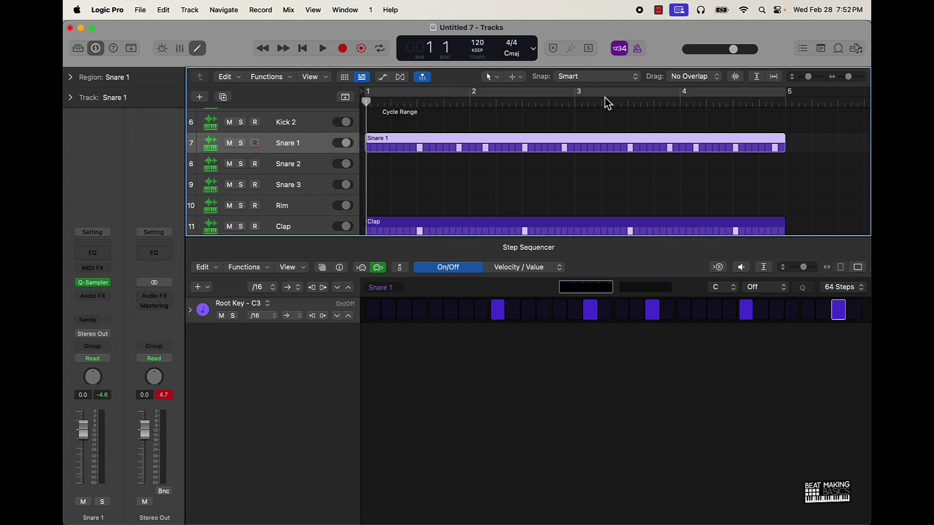
pyautogui.click(646, 288)
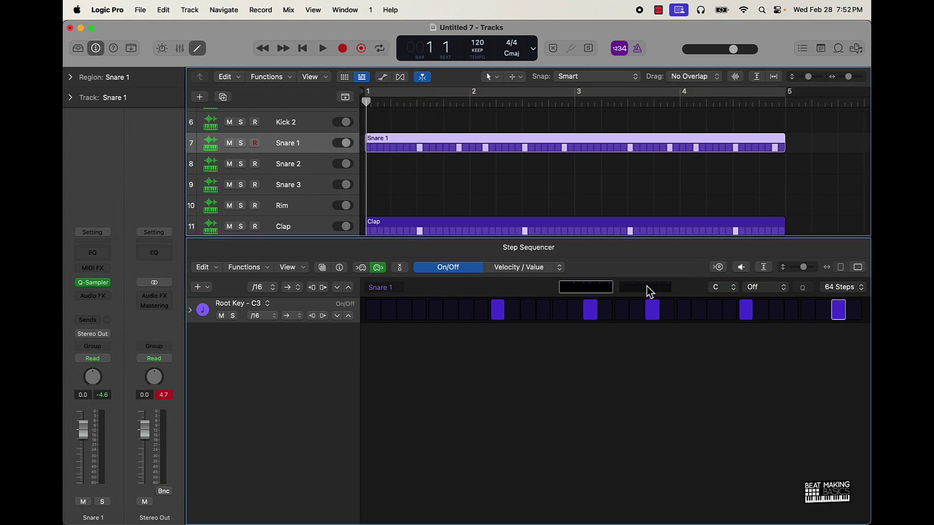
# - Expand the Root Key row and change its Gate subrow to Repeat and its Tie subrow to Note
pyautogui.click(194, 312)
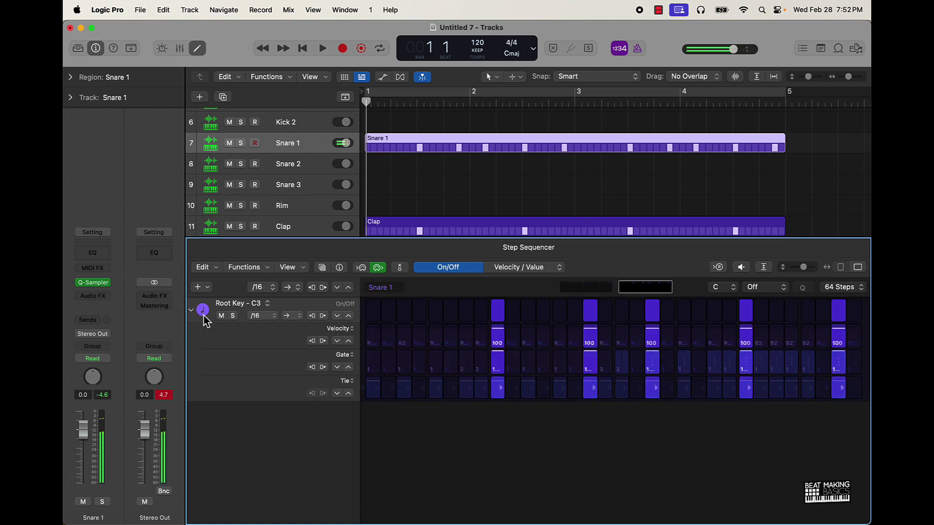
pyautogui.click(346, 356)
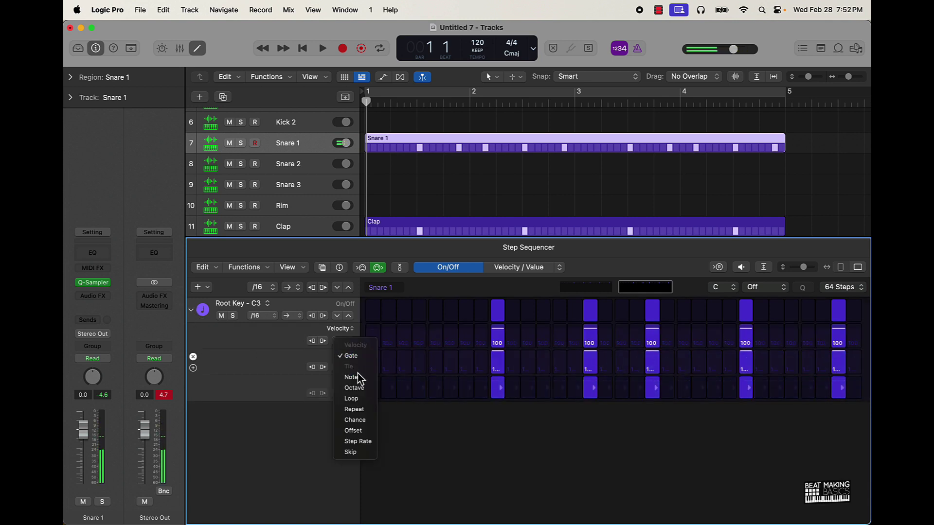
pyautogui.click(354, 409)
pyautogui.click(346, 382)
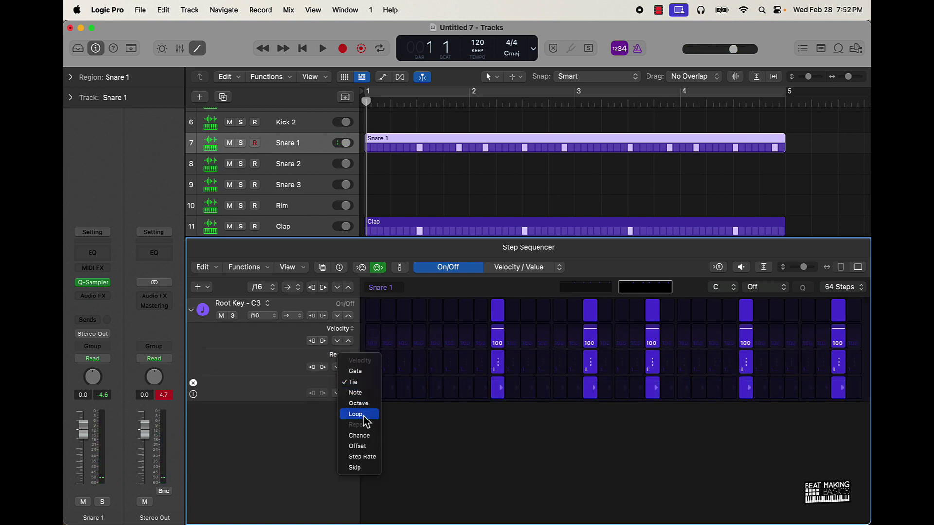
pyautogui.click(364, 396)
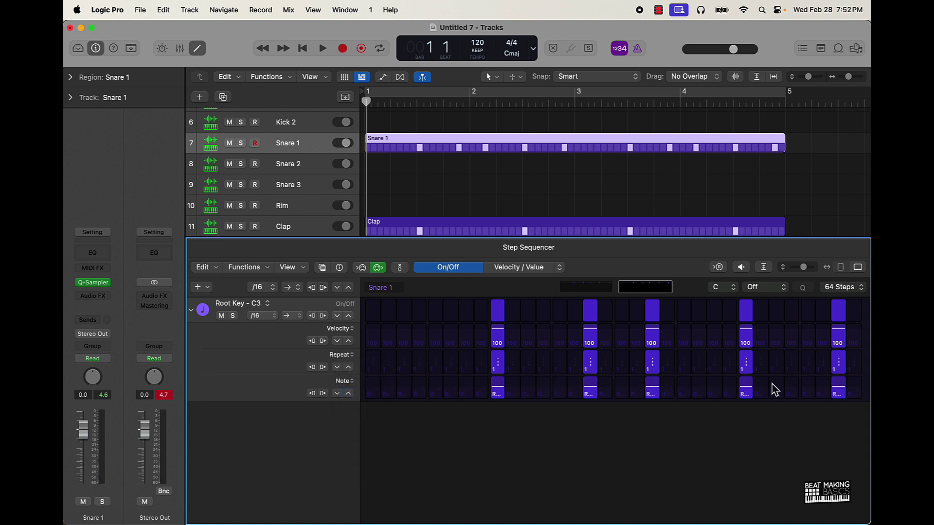
# - Set Repeat to 3 and the note to B2 on step 31 of the second snare page, and turn cycling back on
pyautogui.press('space')
pyautogui.moveTo(838, 370); pyautogui.dragTo(838, 396)
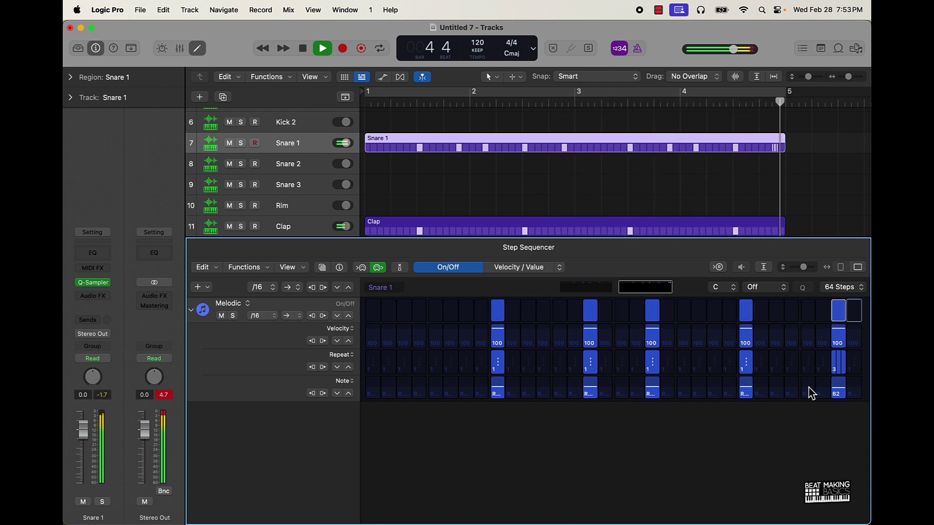
pyautogui.press('space')
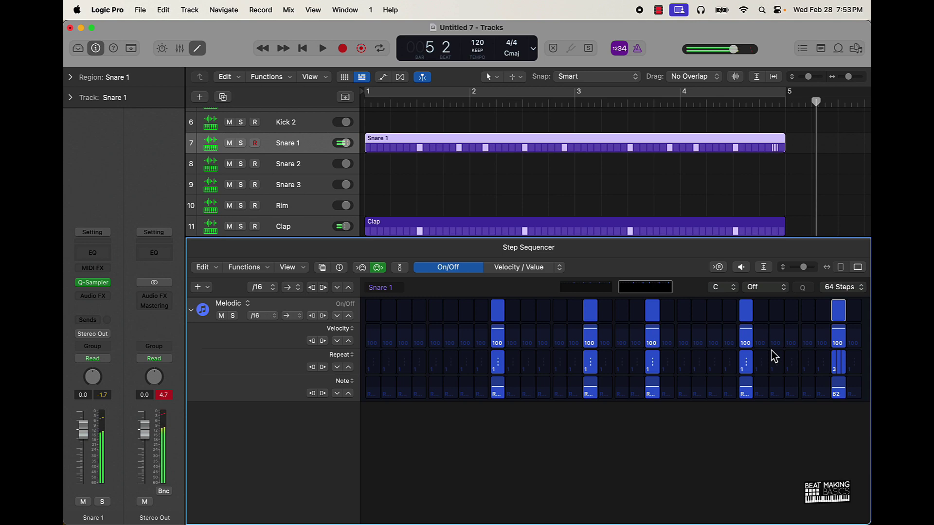
pyautogui.click(664, 88)
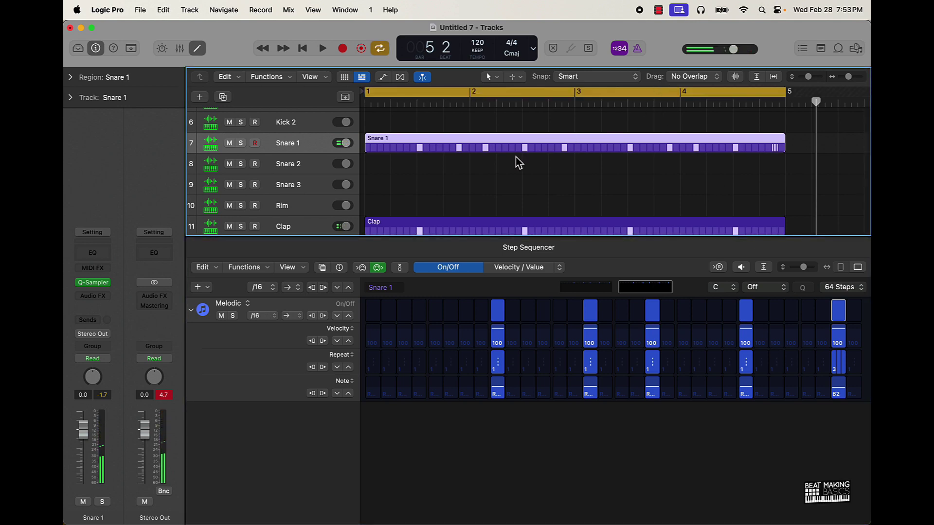
# - Close the pattern editor and select the 808 A track at the start of the track list
pyautogui.click(202, 49)
pyautogui.scroll(4, 468, 197)
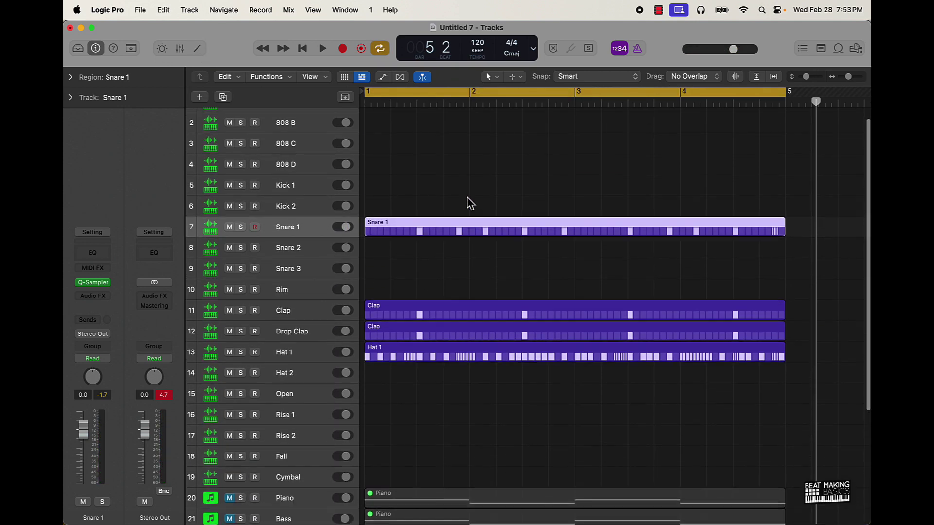
pyautogui.click(295, 188)
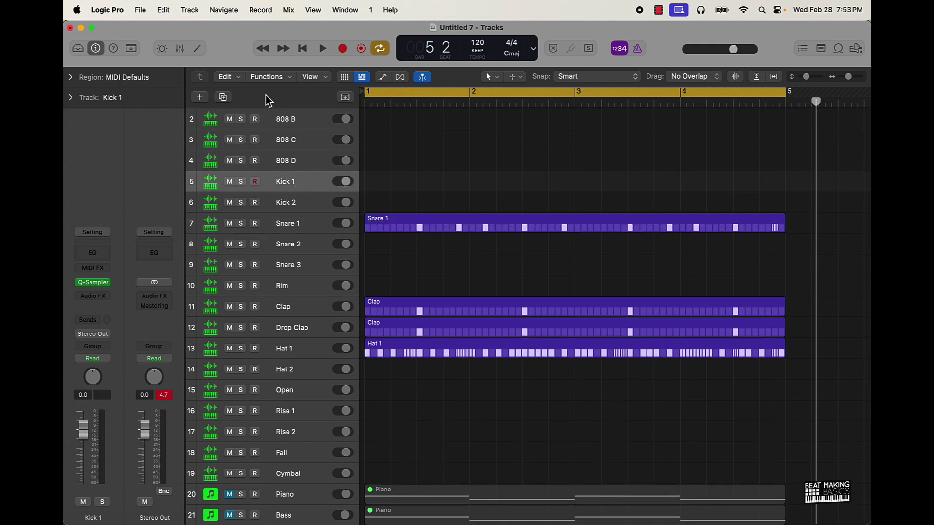
pyautogui.click(295, 121)
pyautogui.scroll(1, 298, 124)
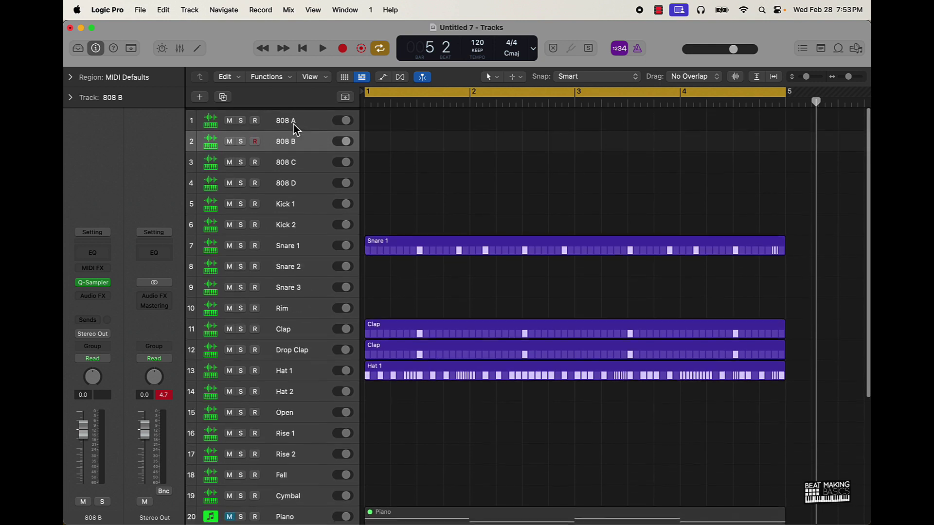
pyautogui.click(304, 118)
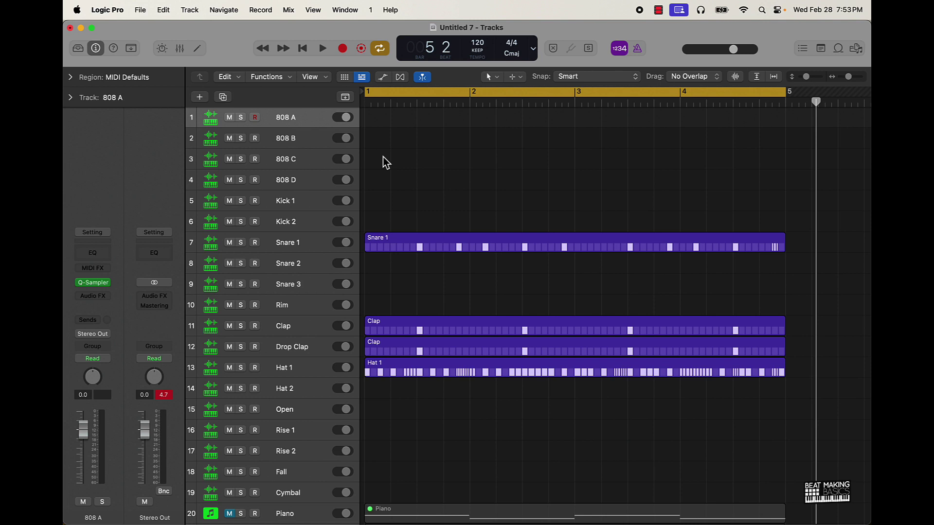
# - Open Musical Typing for the 808 A track, raise its octave to C3 and audition several 808 notes
pyautogui.press('super+k')
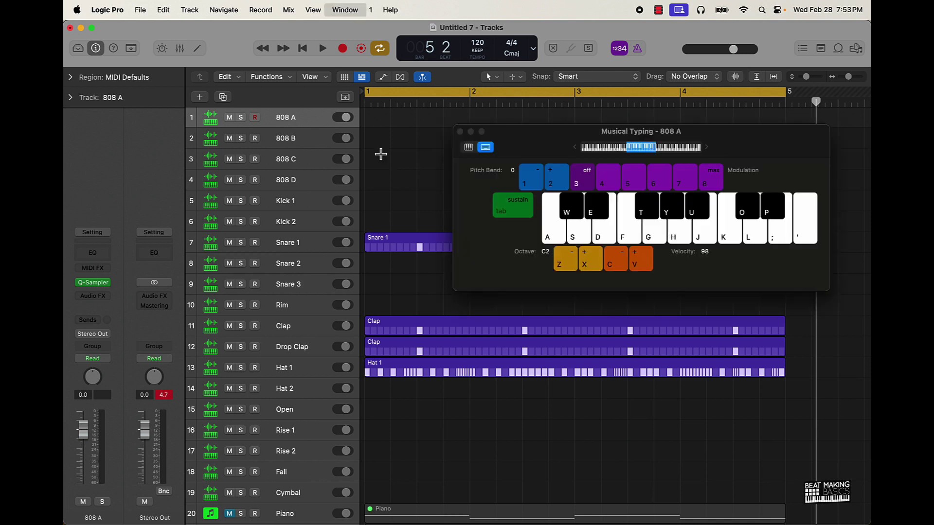
pyautogui.press('k')
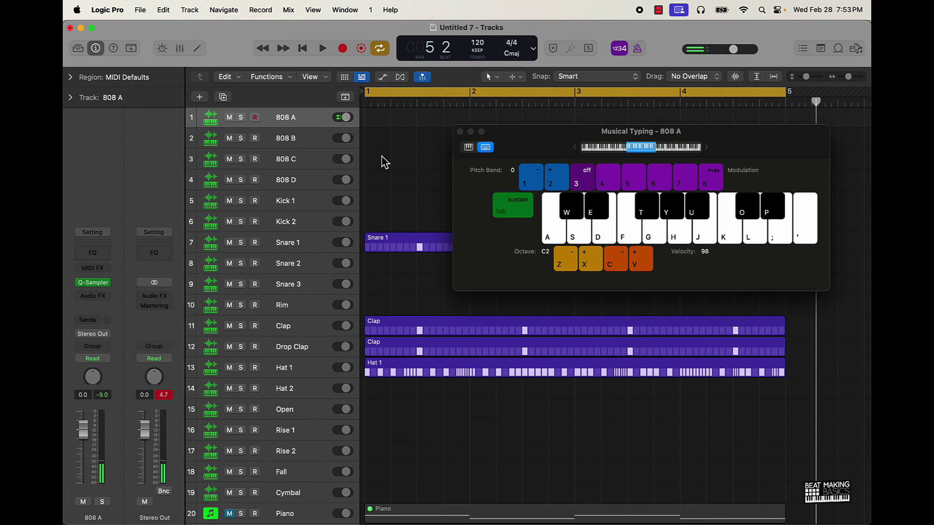
pyautogui.press('j')
pyautogui.press('k')
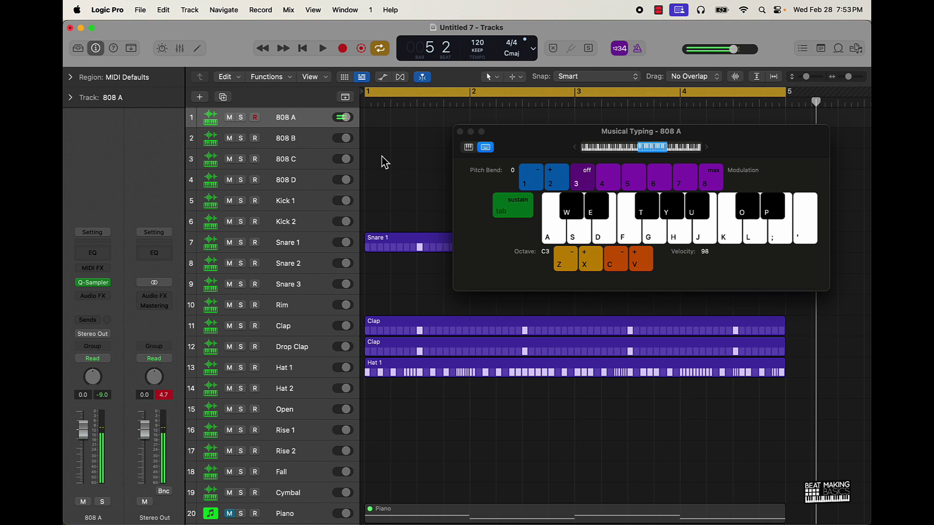
pyautogui.press(';')
pyautogui.press('f')
pyautogui.press('f')
# - Play the beat briefly to check the balance and raise the 808 A track volume to 6.0 dB
pyautogui.press('space')
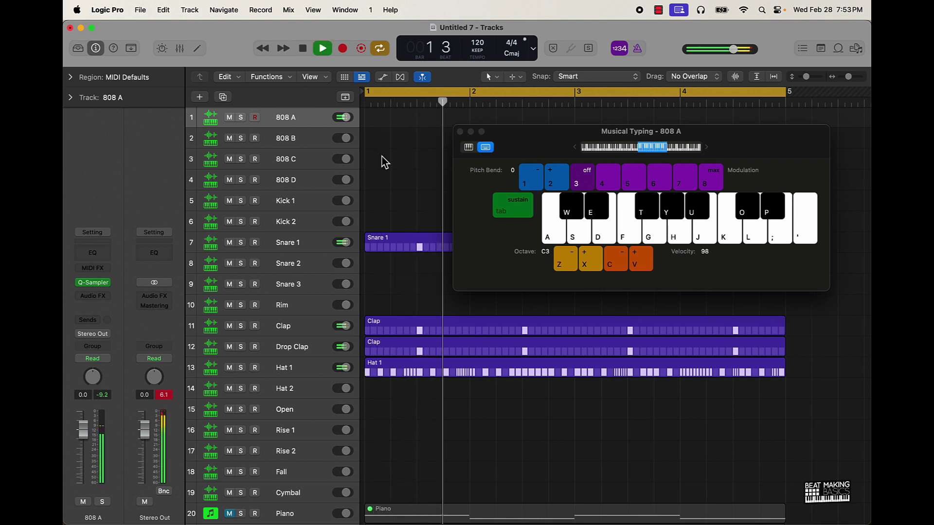
pyautogui.press('space')
pyautogui.moveTo(346, 117); pyautogui.dragTo(349, 117)
pyautogui.press('f')
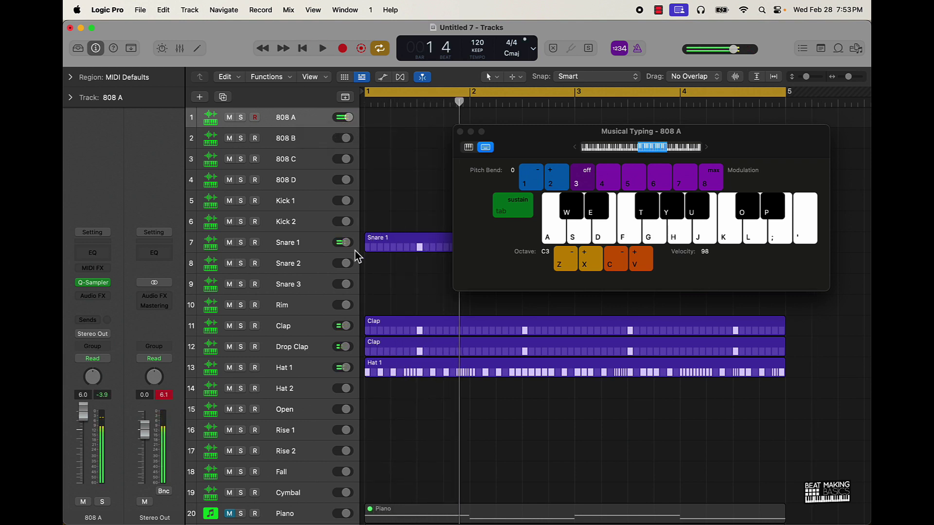
# - Show the mixer, select every channel from 808 B to the last Piano_bip and lower them together, bringing 808 B to -7.6 dB
pyautogui.scroll(-10, 398, 350)
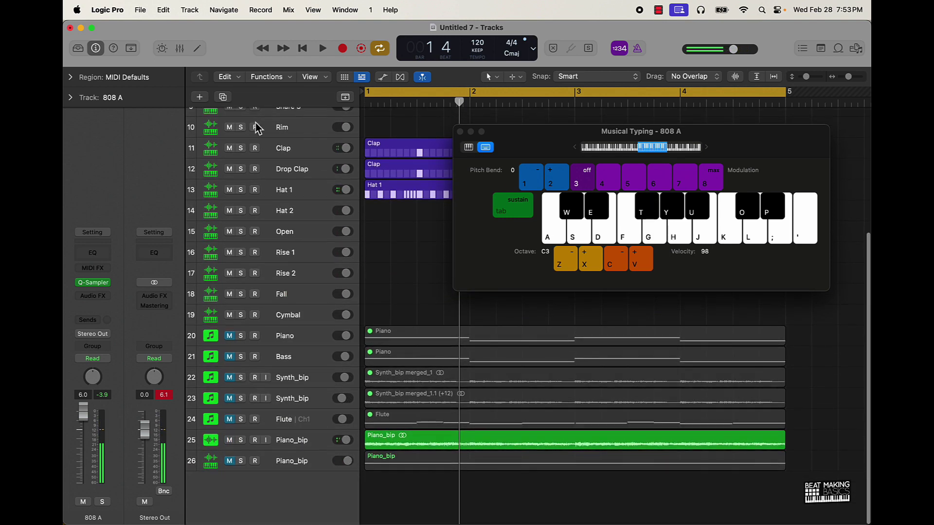
pyautogui.click(180, 47)
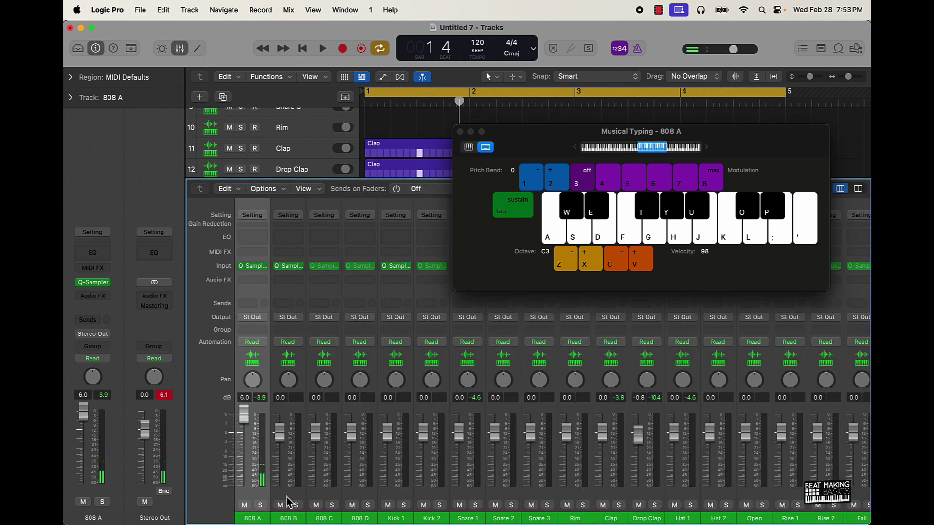
pyautogui.moveTo(290, 501); pyautogui.dragTo(783, 483)
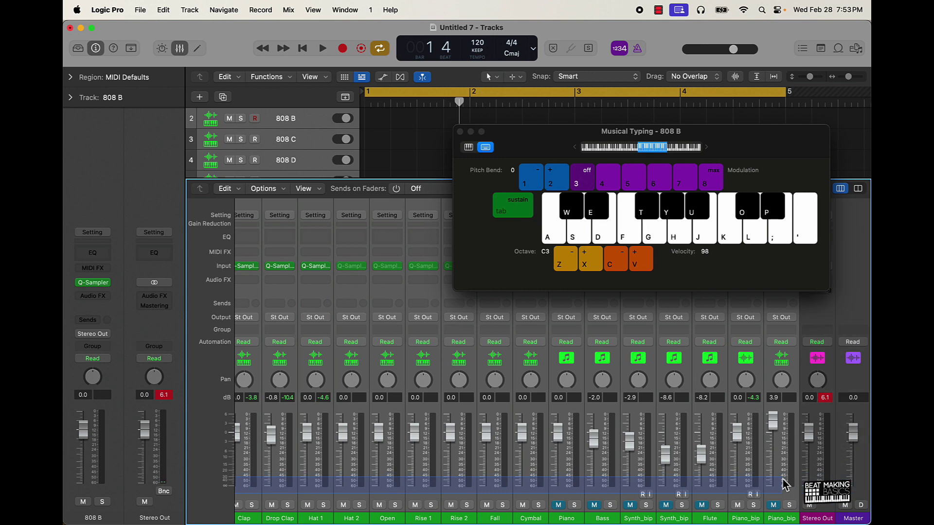
pyautogui.moveTo(772, 418); pyautogui.dragTo(768, 460)
pyautogui.press('space')
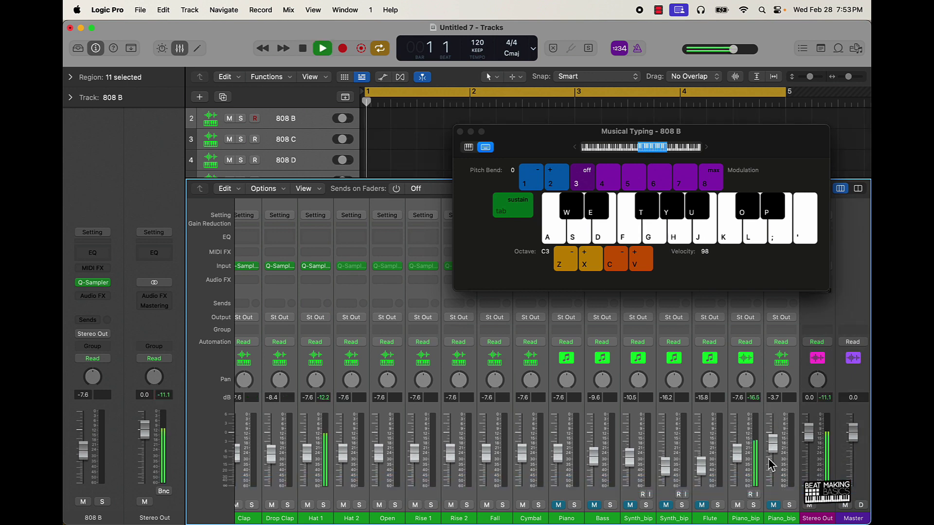
# - Reselect only the 808 A channel in the mixer and audition its F#3 note with Musical Typing
pyautogui.press('t')
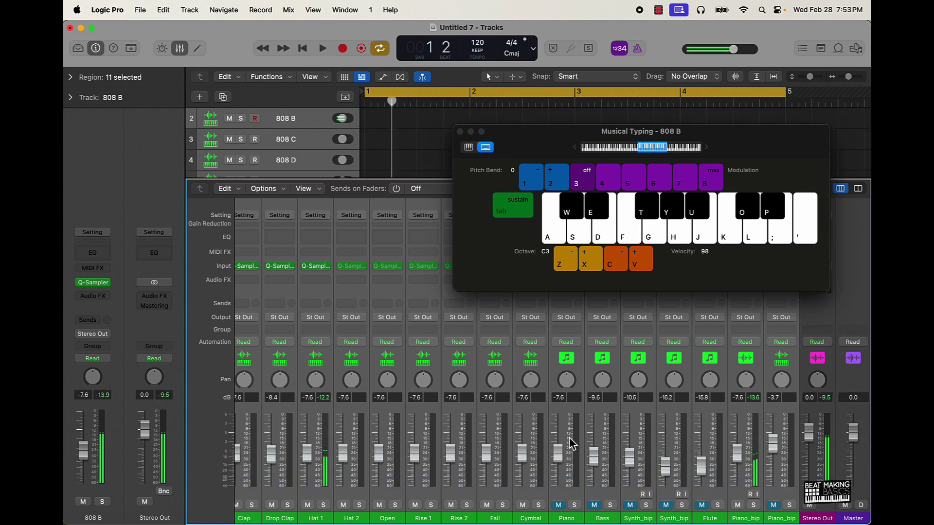
pyautogui.hscroll(-10, 564, 440)
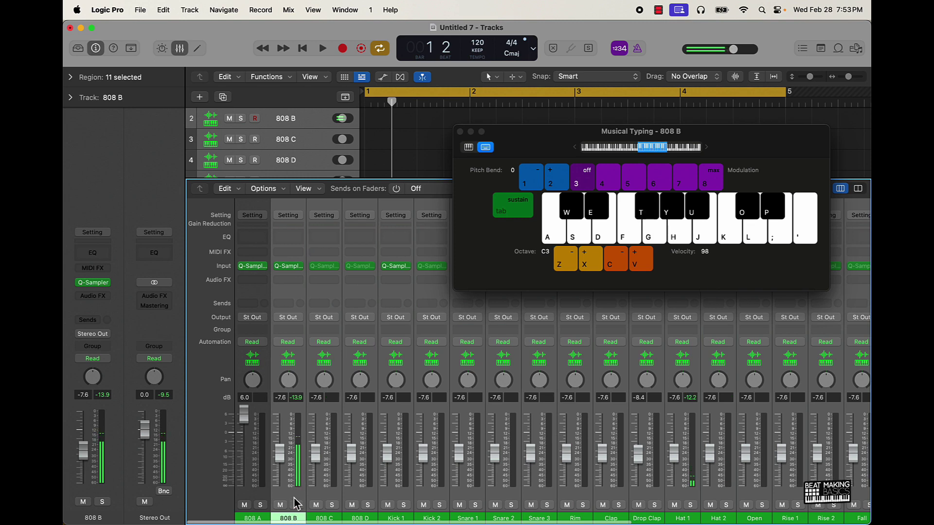
pyautogui.click(290, 493)
pyautogui.click(266, 486)
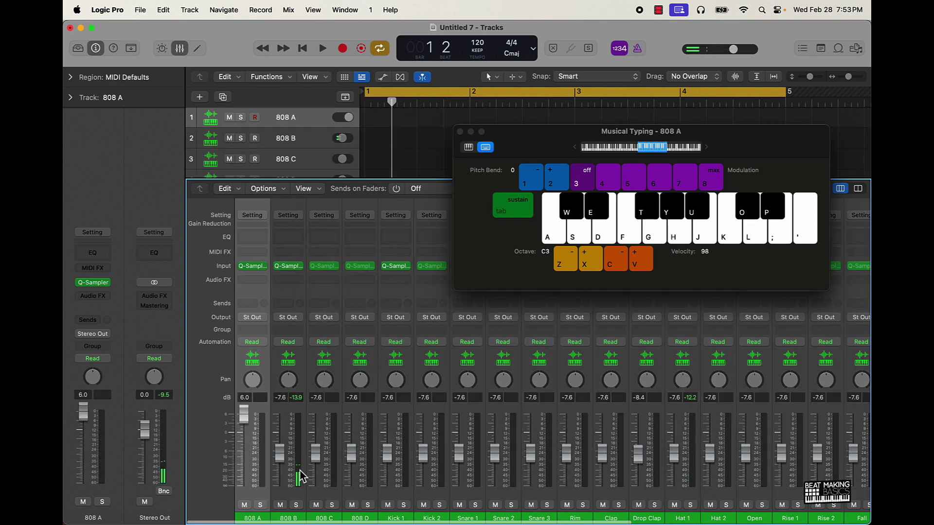
pyautogui.press('t')
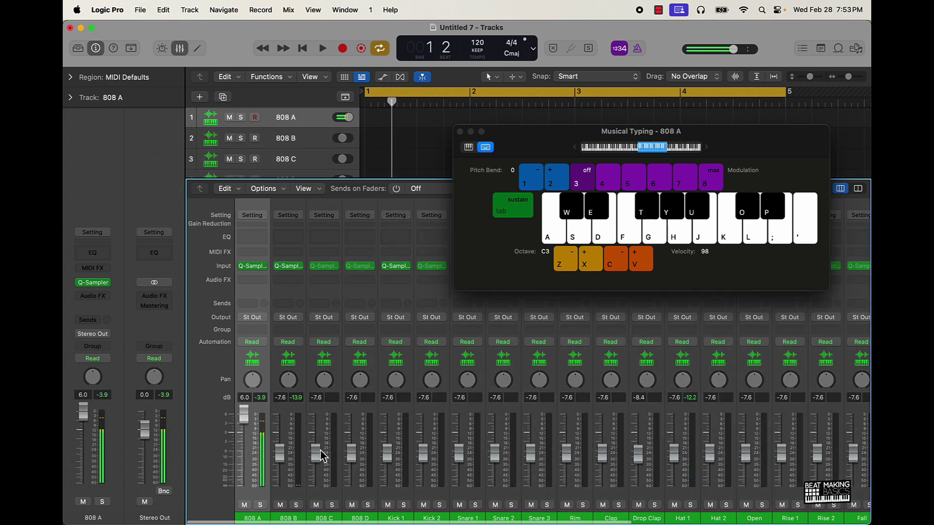
# - Play the four-bar loop and rehearse the 808 rhythm on F#3 against the drums
pyautogui.press('space')
pyautogui.press('t')
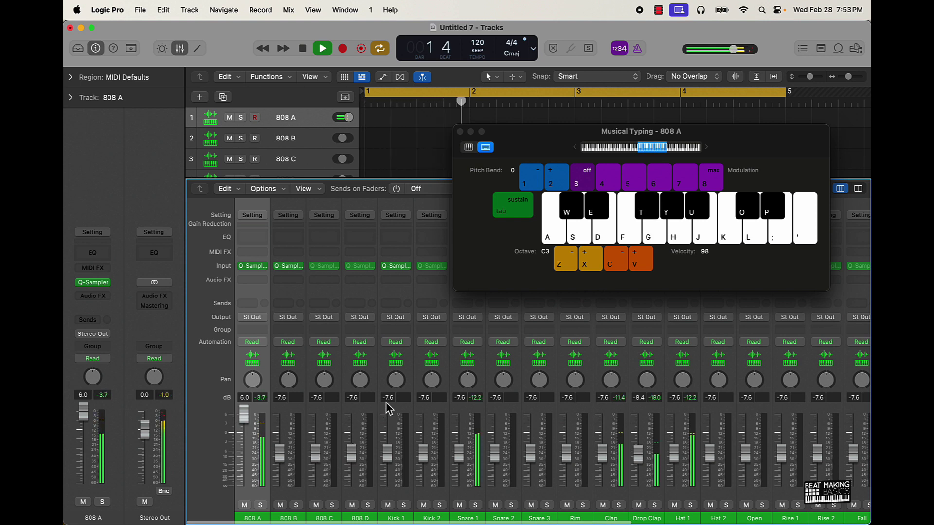
pyautogui.press('t')
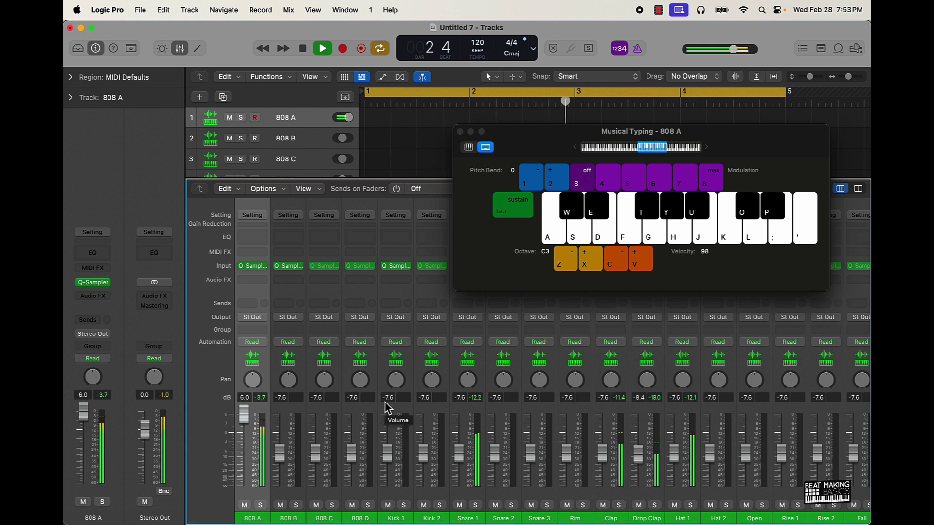
pyautogui.press('t')
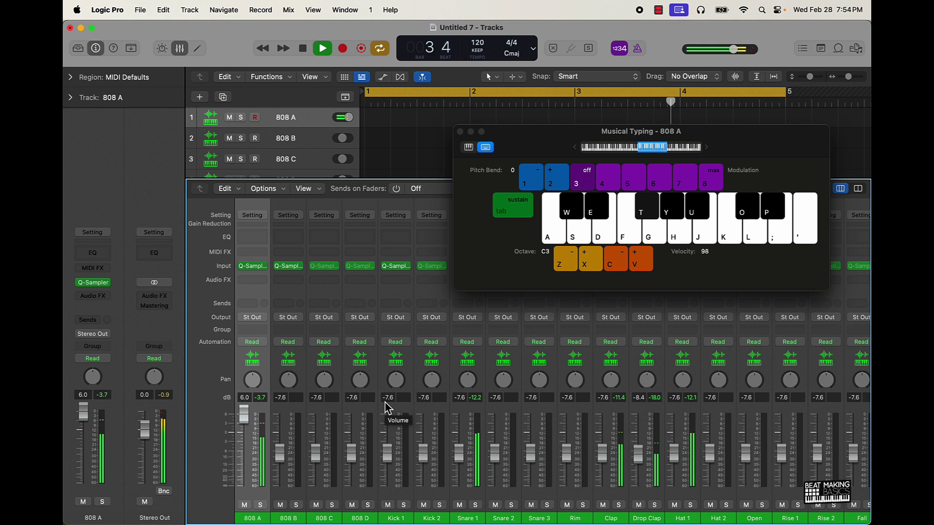
pyautogui.press('t')
pyautogui.press('t')
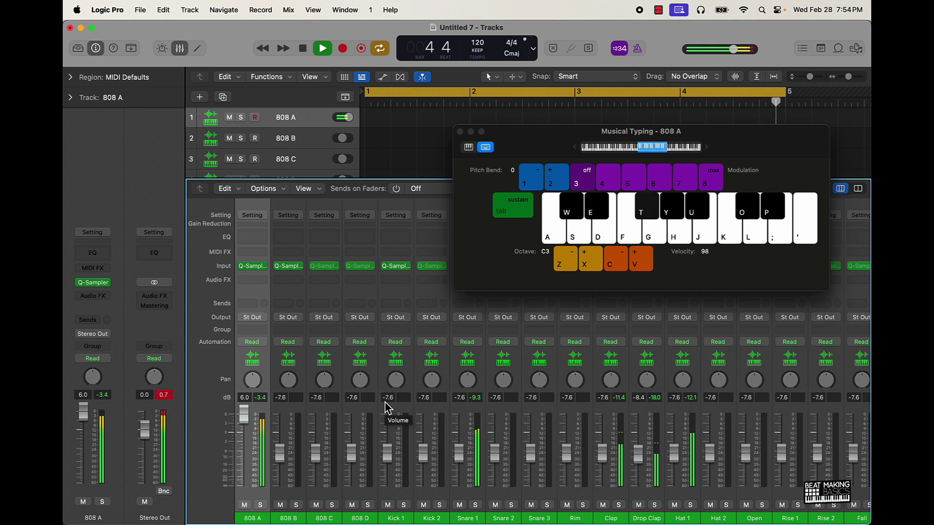
pyautogui.press('space')
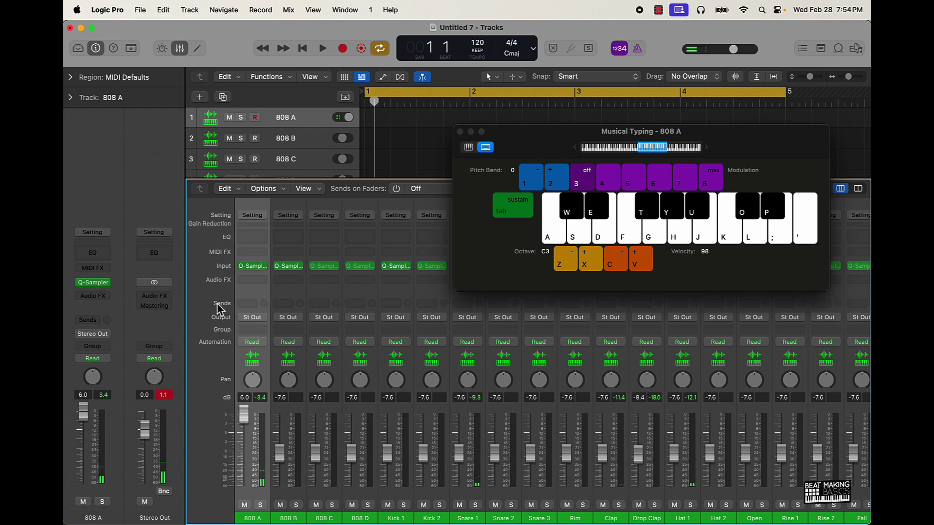
# - Hide the mixer and record the 808 A rhythm on F#3 across the four-bar cycle
pyautogui.click(183, 51)
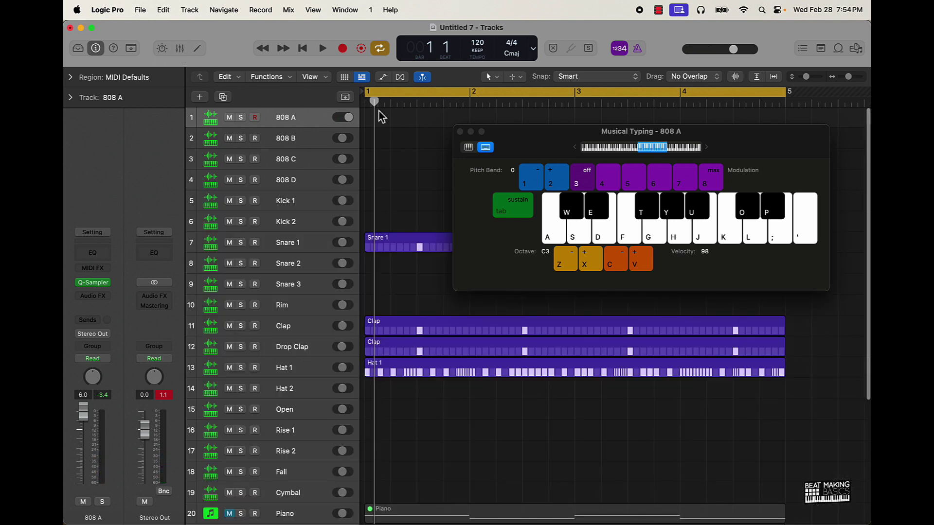
pyautogui.press('r')
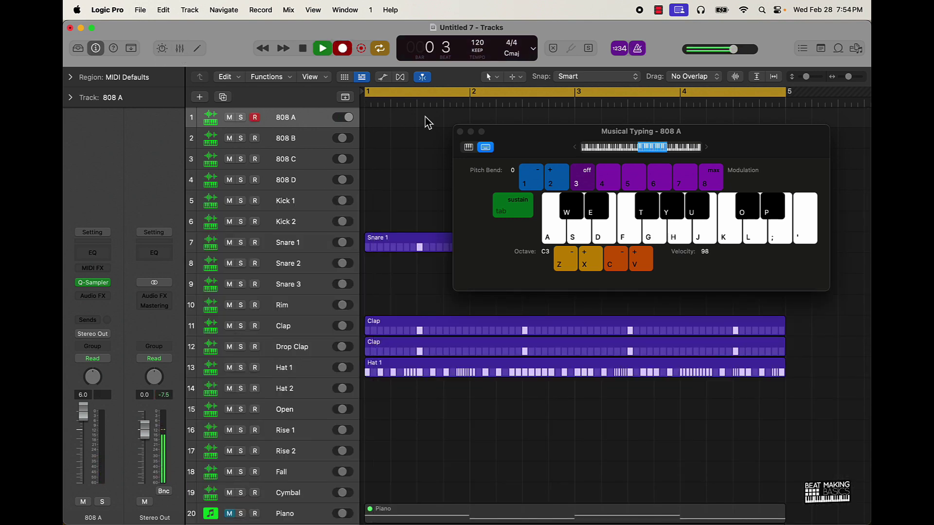
pyautogui.press('t')
pyautogui.press('t')
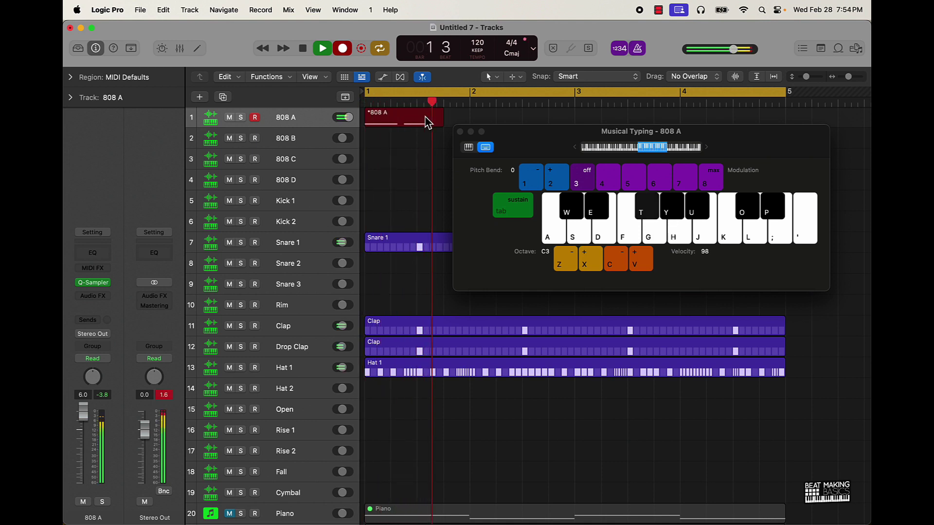
pyautogui.press('t')
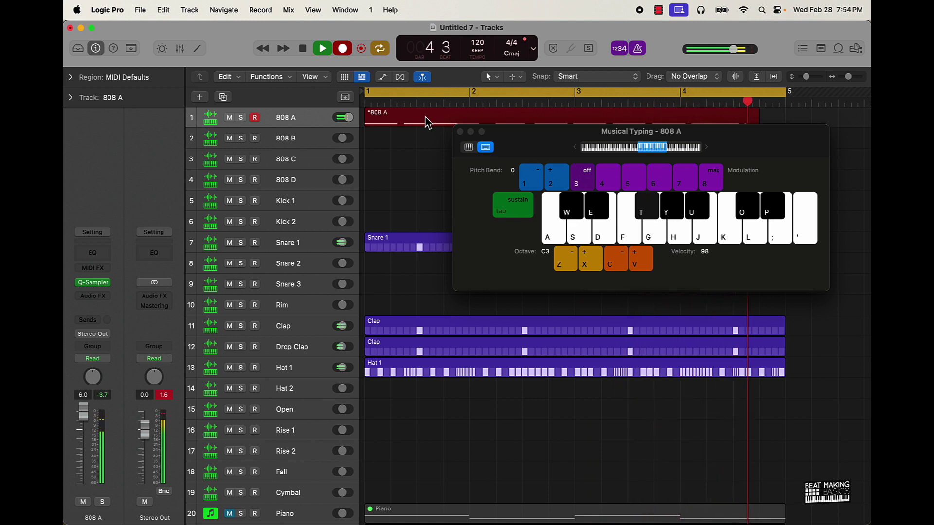
pyautogui.press('space')
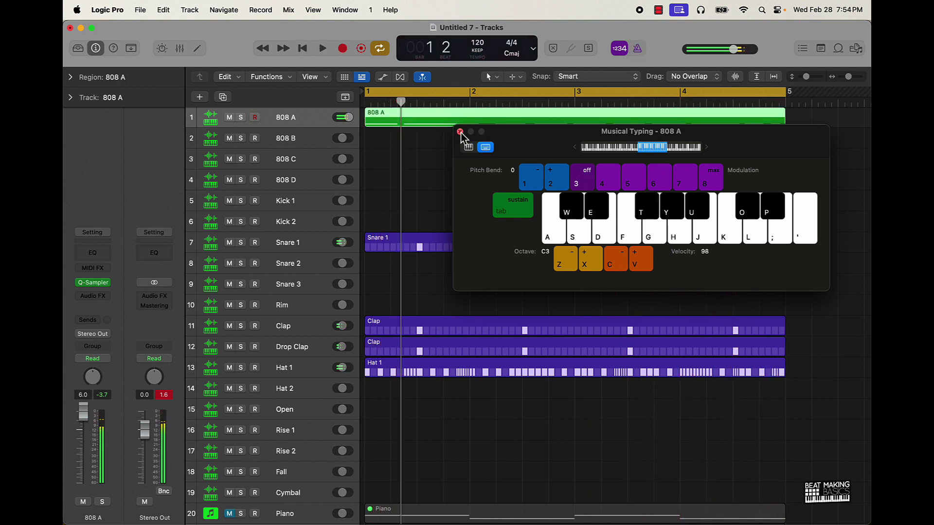
# - Close Musical Typing, open the recorded 808 A region in the Piano Roll and quantize all its notes to 1/16 Swing A
pyautogui.click(460, 132)
pyautogui.doubleClick(467, 119)
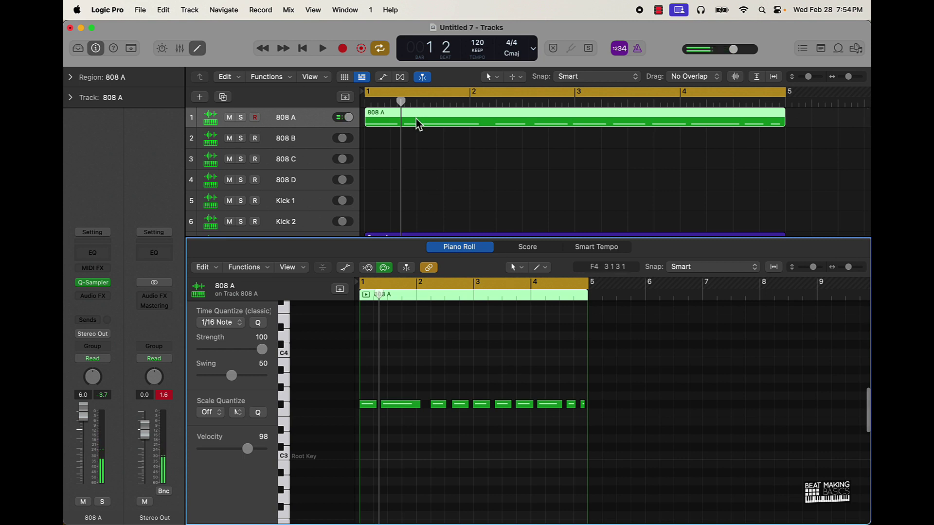
pyautogui.press('super+a')
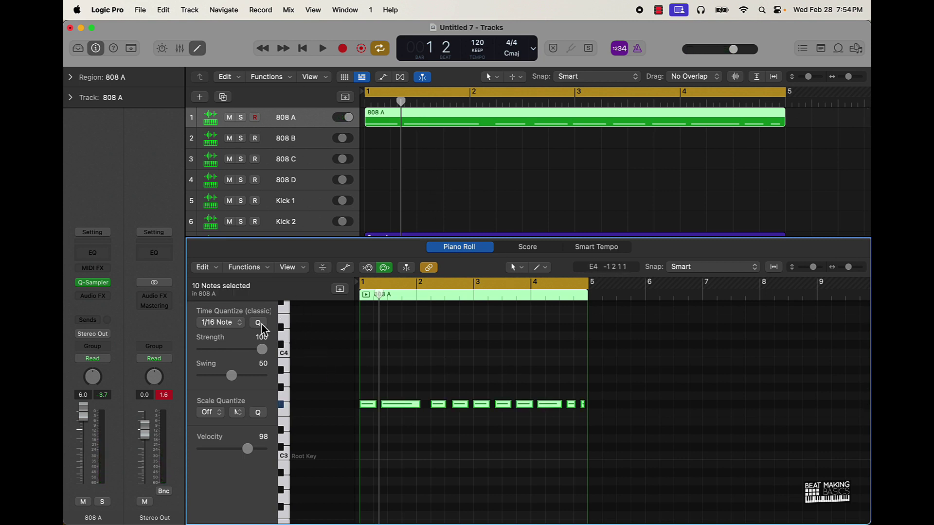
pyautogui.click(240, 323)
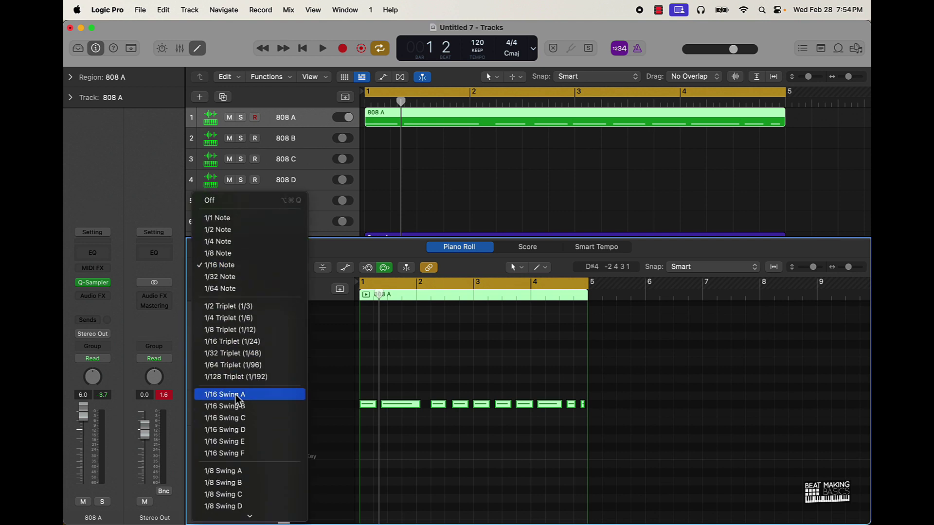
pyautogui.click(236, 396)
pyautogui.press('space')
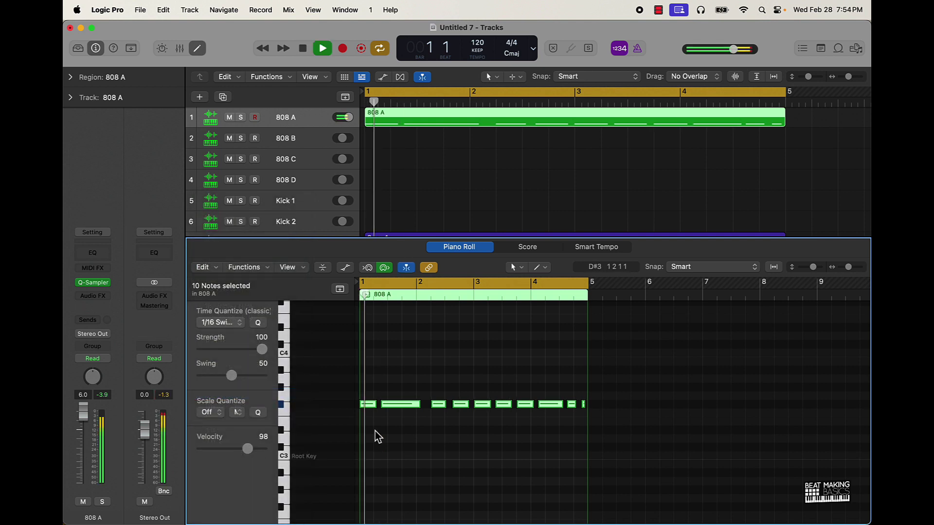
# - Extend all selected 808 notes to their following notes with Trim Note End to Following Notes (Force Legato)
pyautogui.keyDown('ctrl'); pyautogui.keyDown('alt'); pyautogui.click(452, 432); pyautogui.keyUp('alt'); pyautogui.keyUp('ctrl')
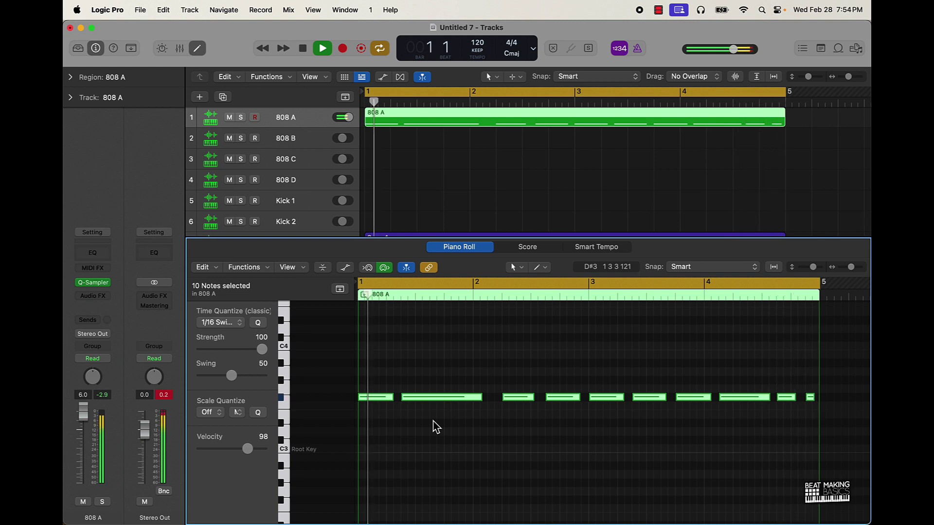
pyautogui.press('space')
pyautogui.rightClick(731, 408)
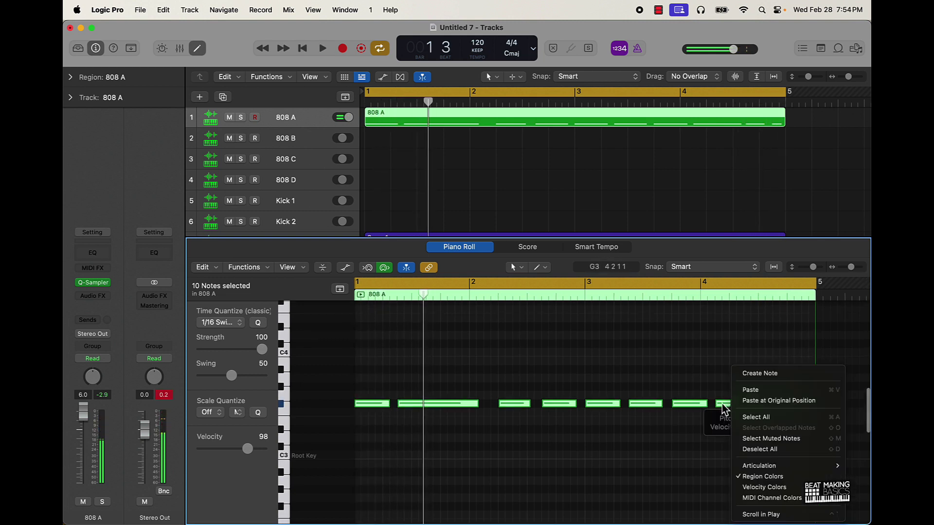
pyautogui.click(681, 427)
pyautogui.rightClick(686, 406)
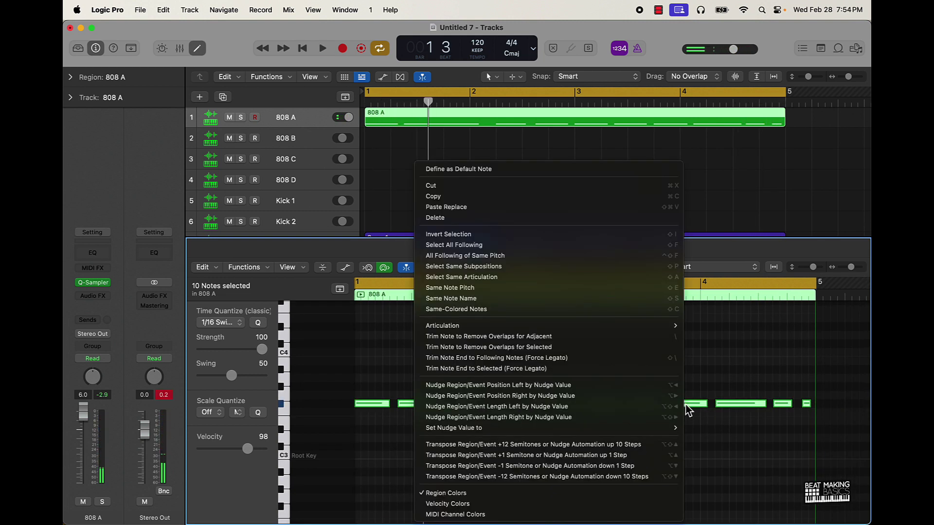
pyautogui.click(577, 359)
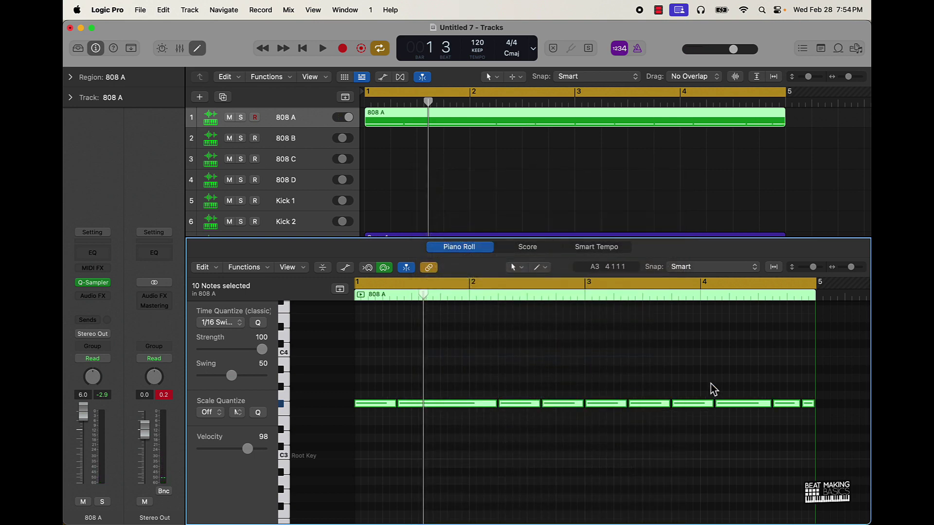
# - Play back the 808 line and transpose only its third note, in bar 2, up one octave
pyautogui.press('space')
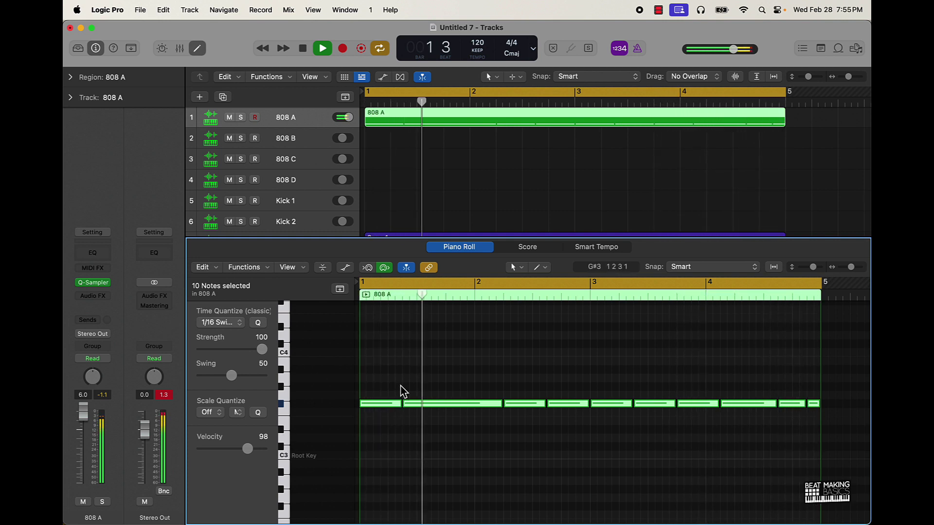
pyautogui.press('space')
pyautogui.click(511, 431)
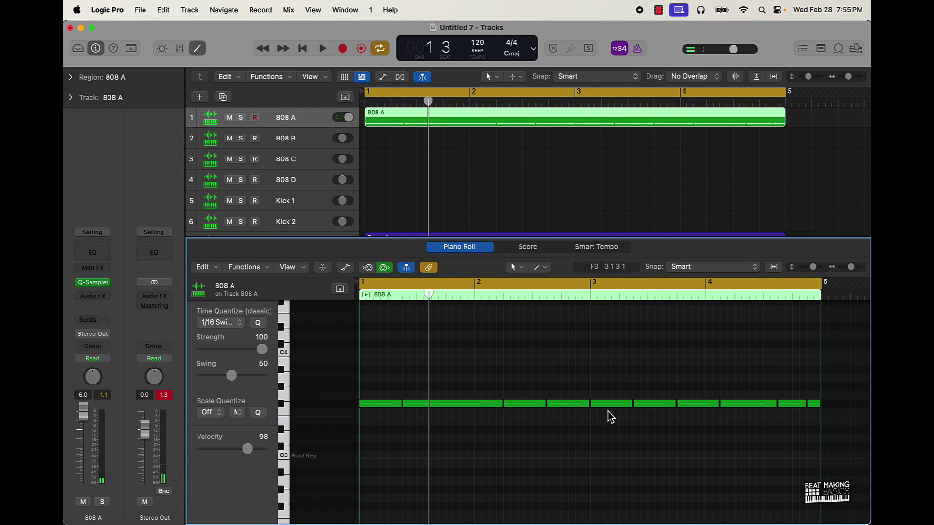
pyautogui.press('space')
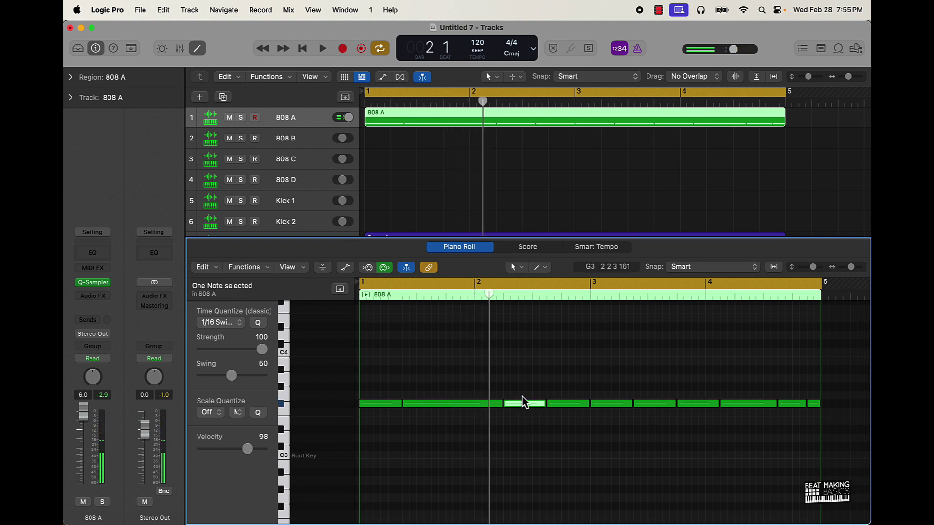
pyautogui.hotkey('shift', 'alt', 'Up')
pyautogui.press('space')
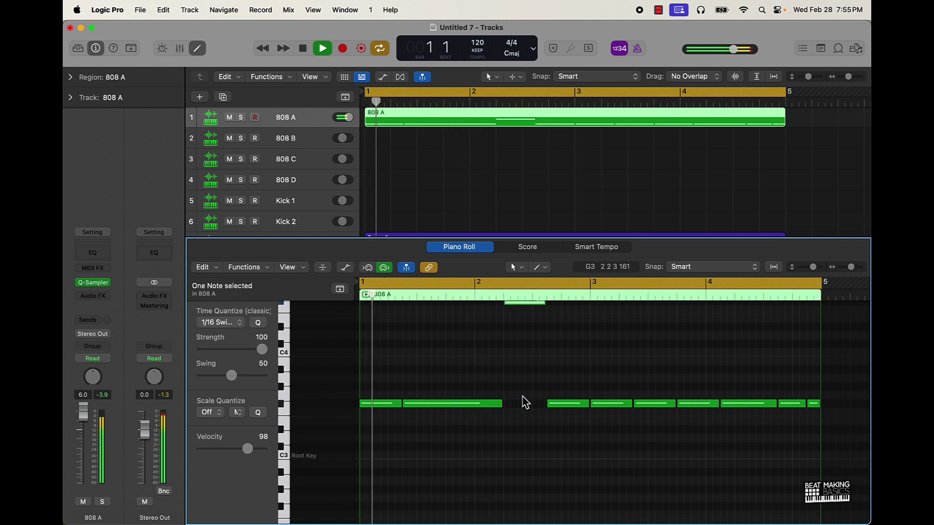
# - Play back the 808 line and split its long note in bar 4 into two notes at the playhead
pyautogui.scroll(2, 525, 405)
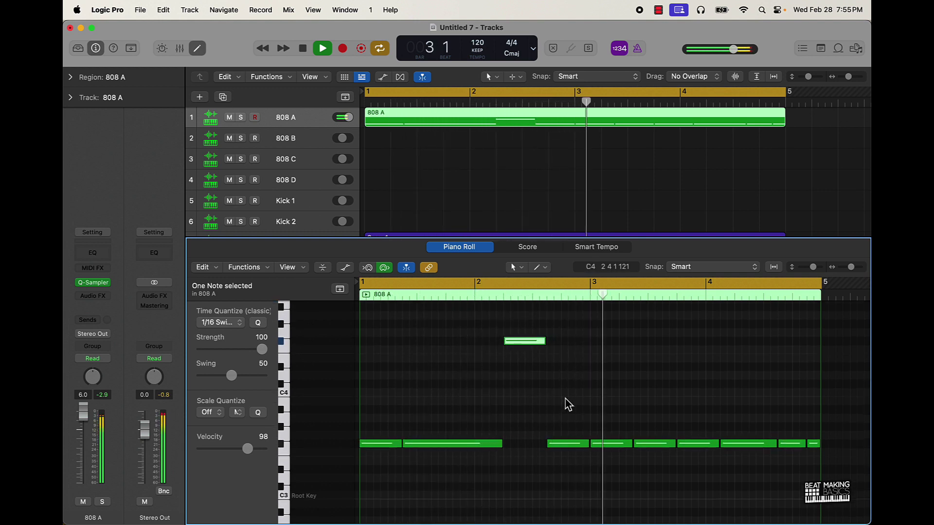
pyautogui.hscroll(5, 589, 408)
pyautogui.hscroll(-3, 590, 413)
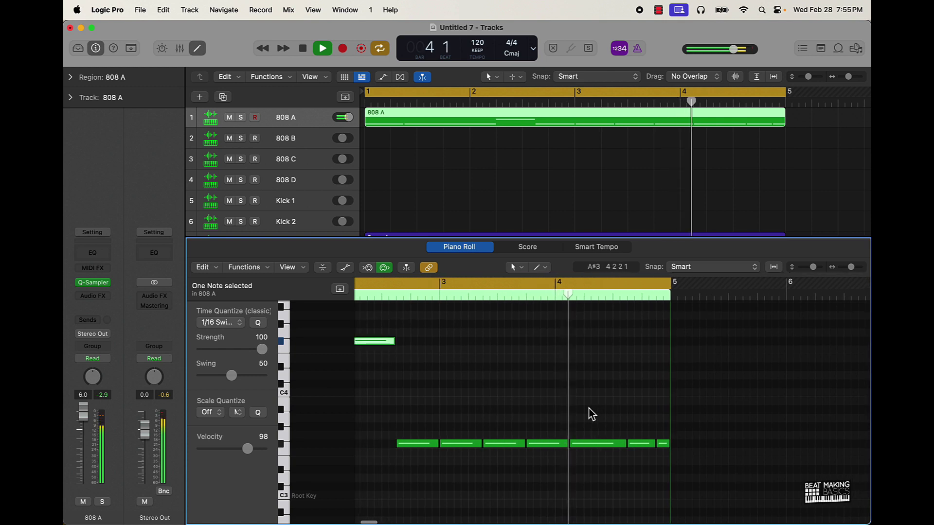
pyautogui.press('space')
pyautogui.hscroll(-1, 579, 393)
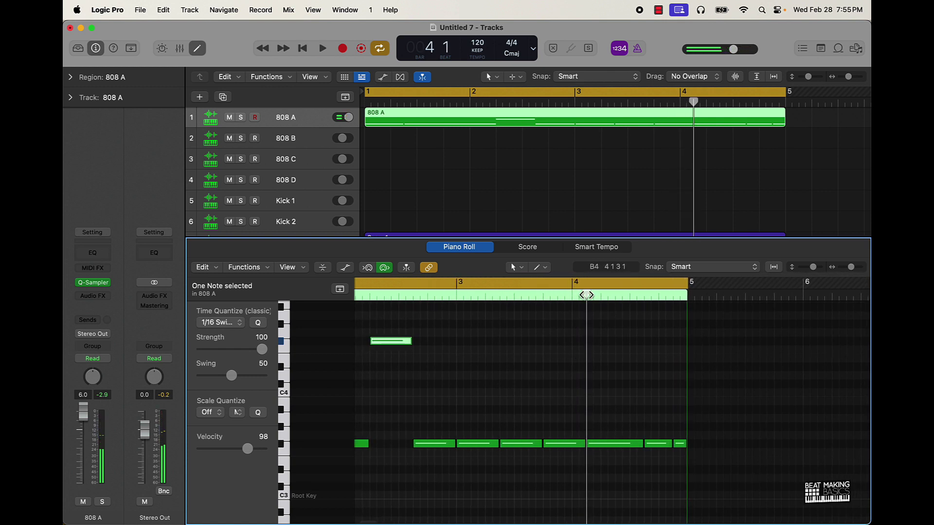
pyautogui.moveTo(586, 295); pyautogui.dragTo(600, 296)
pyautogui.hscroll(-5, 632, 408)
pyautogui.moveTo(760, 426); pyautogui.dragTo(756, 451)
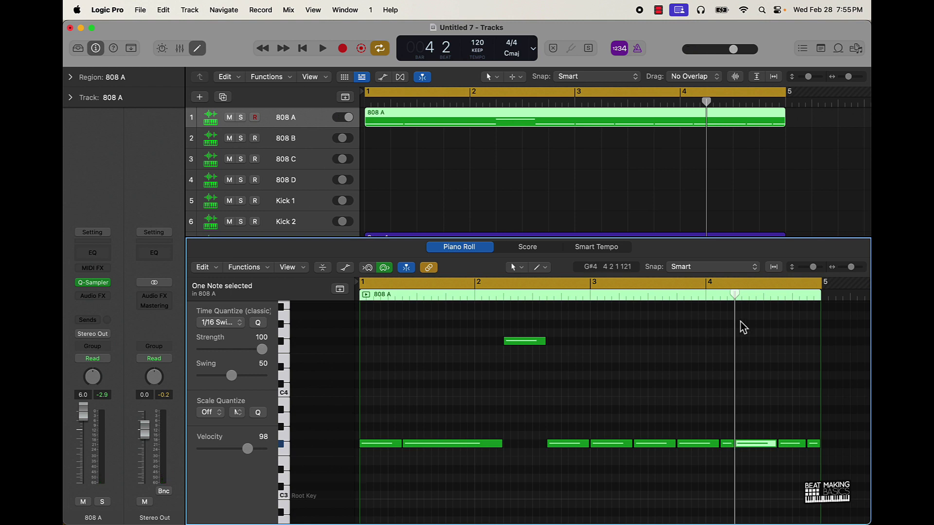
pyautogui.moveTo(734, 294); pyautogui.dragTo(740, 369)
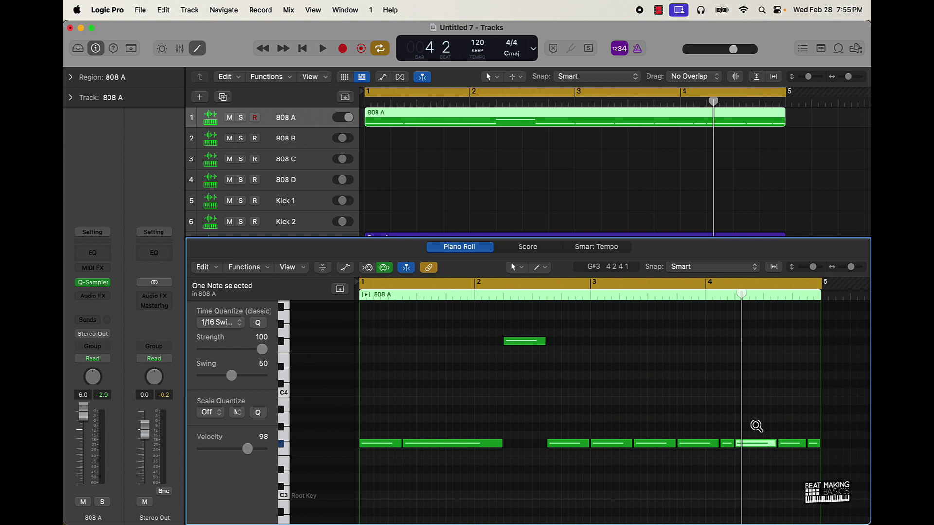
# - Transpose the second part of the split bar 4 note and the note following it down four semitones to D3
pyautogui.hotkey('alt', 'Down')
pyautogui.hotkey('alt', 'Down')
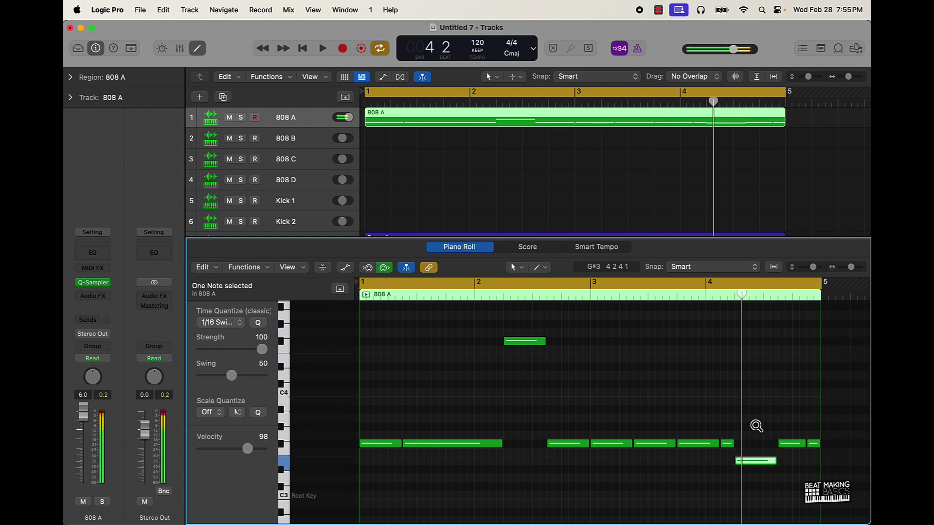
pyautogui.press('space')
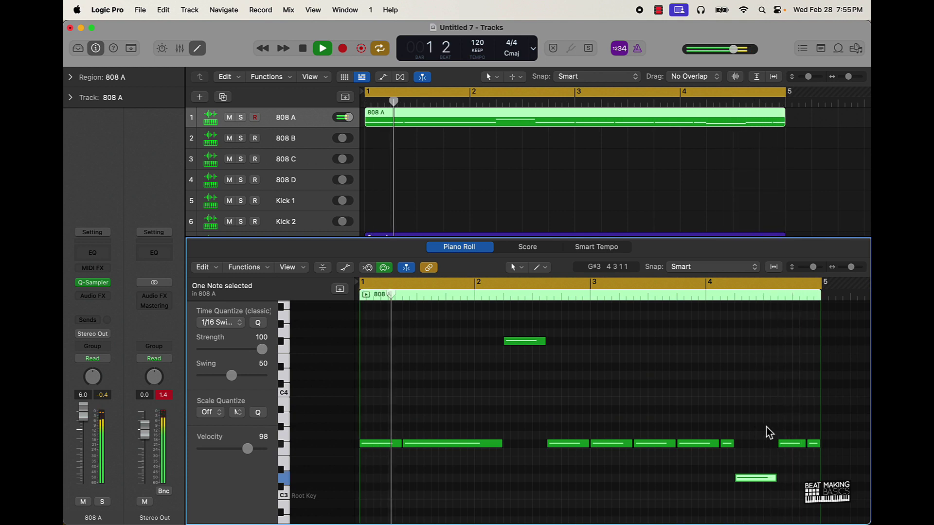
pyautogui.press('space')
pyautogui.click(791, 443)
pyautogui.hotkey('alt', 'Down')
pyautogui.hotkey('alt', 'Down')
pyautogui.hotkey('alt', 'Down')
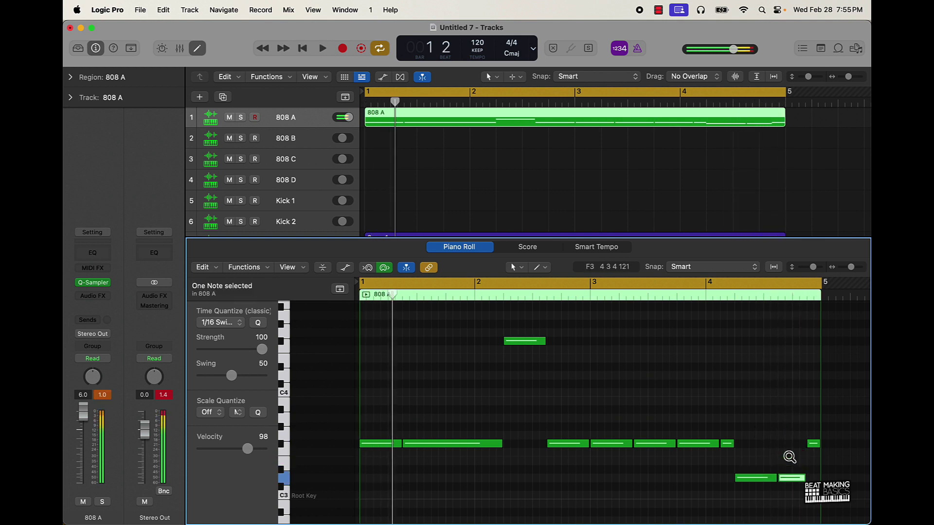
# - Transpose the high third note in bar 2 down one octave to F#3 and play the line back
pyautogui.scroll(-1, 791, 462)
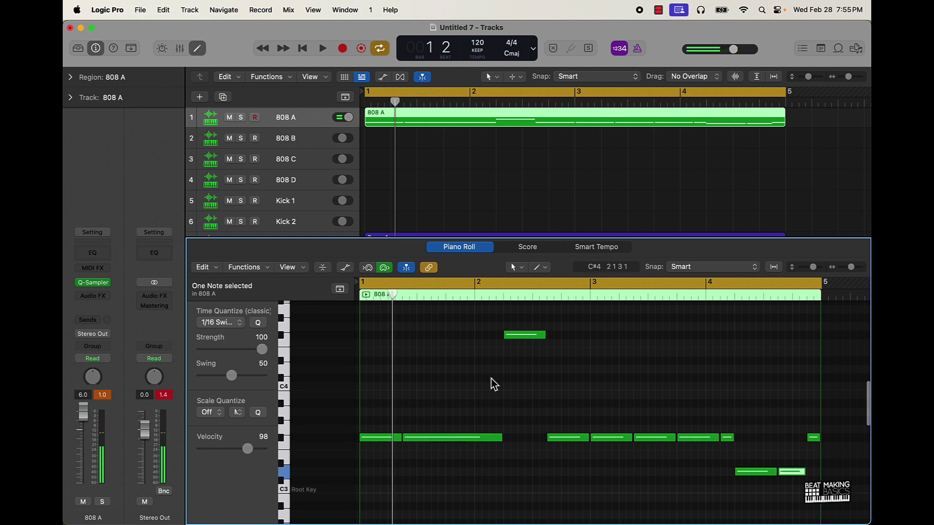
pyautogui.click(528, 335)
pyautogui.hotkey('alt', 'shift', 'Down')
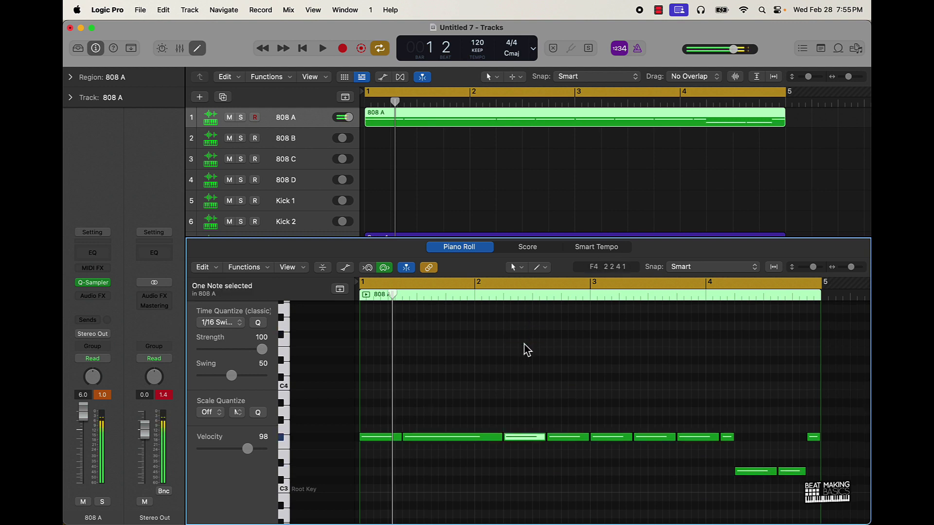
pyautogui.press('space')
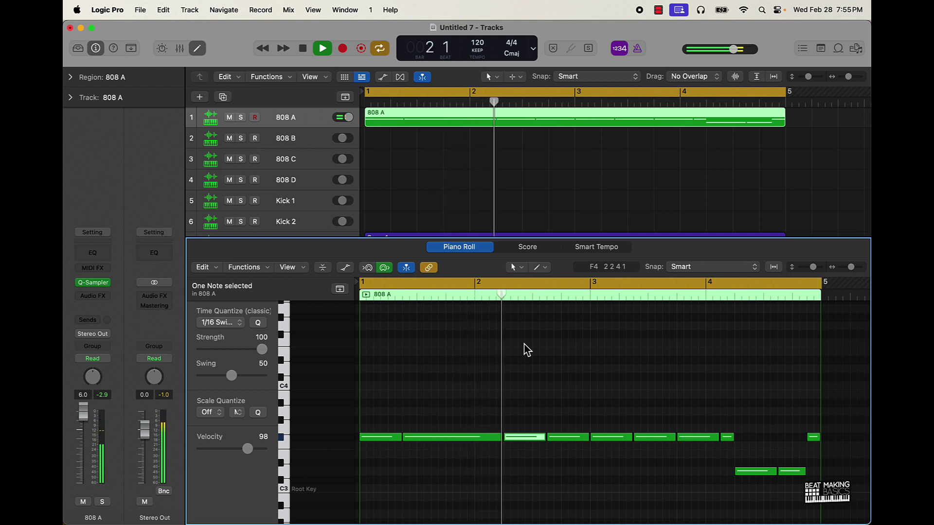
# - Transpose the last note of bar 2 down four semitones to D3 and play the 808 line
pyautogui.press('space')
pyautogui.click(566, 437)
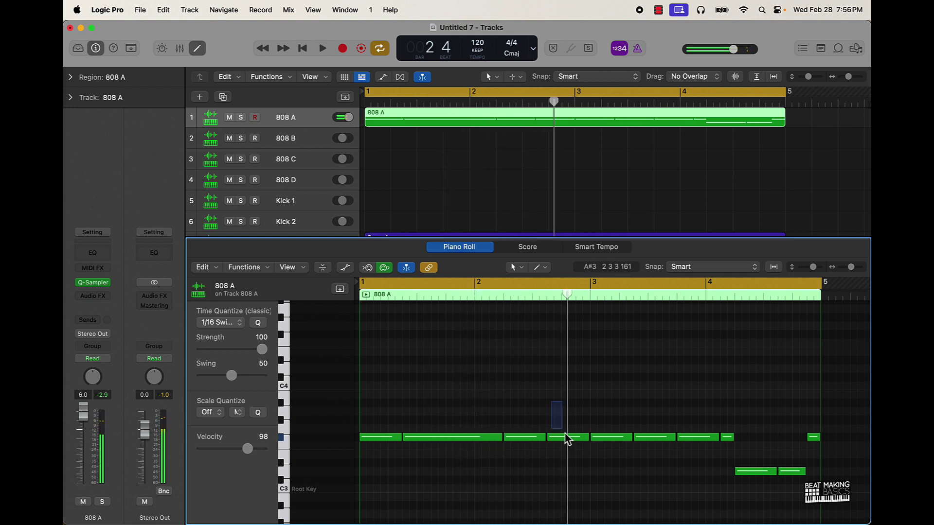
pyautogui.hotkey('alt', 'Down')
pyautogui.hotkey('alt', 'Down')
pyautogui.hotkey('alt', 'Down')
pyautogui.hotkey('alt', 'Down')
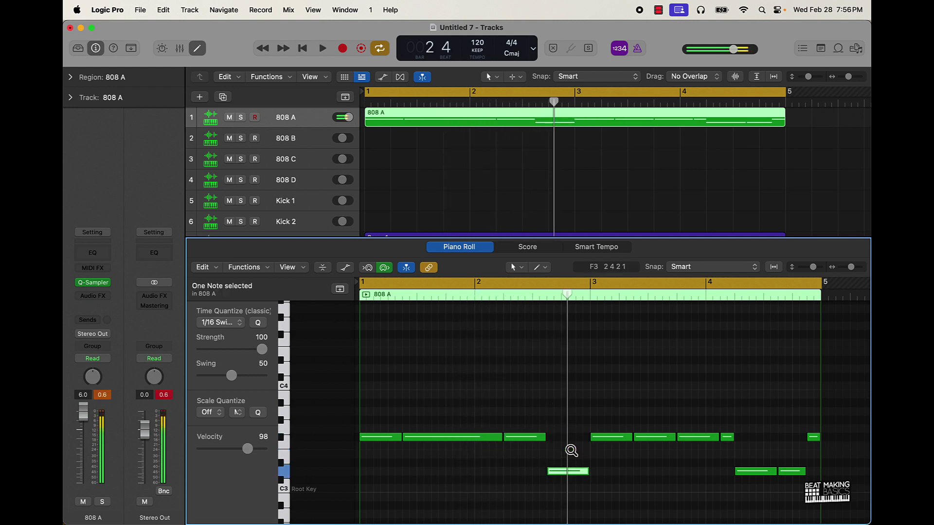
pyautogui.press('space')
pyautogui.click(592, 402)
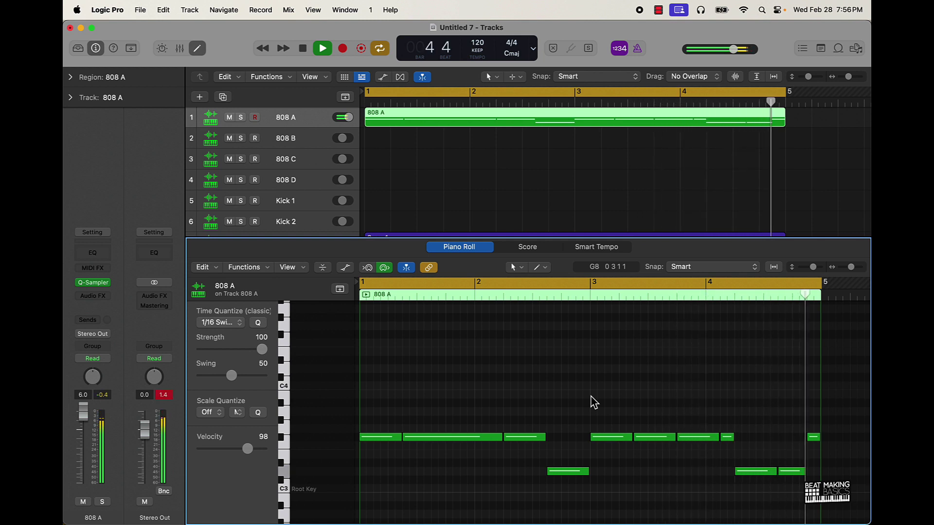
# - Lower the final 808 note one semitone to F3, play the line back and close the Piano Roll
pyautogui.press('space')
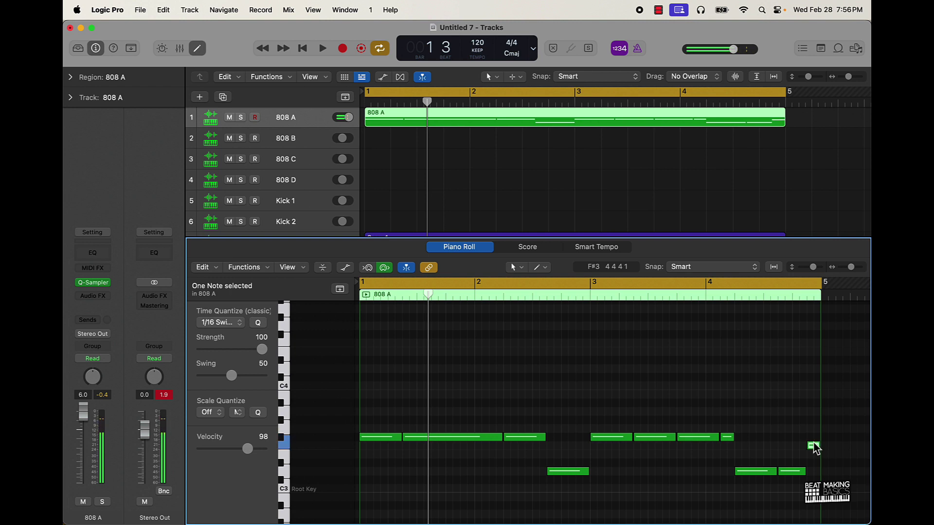
pyautogui.press('space')
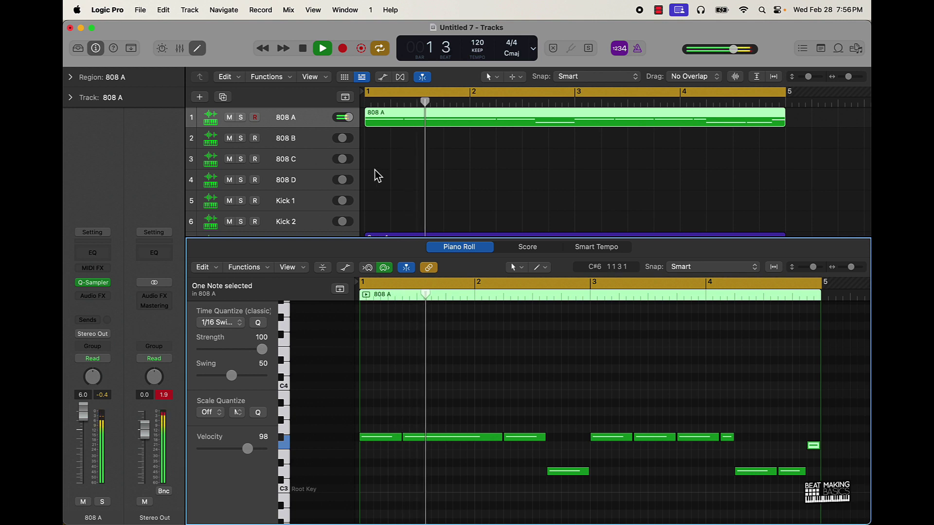
pyautogui.click(198, 48)
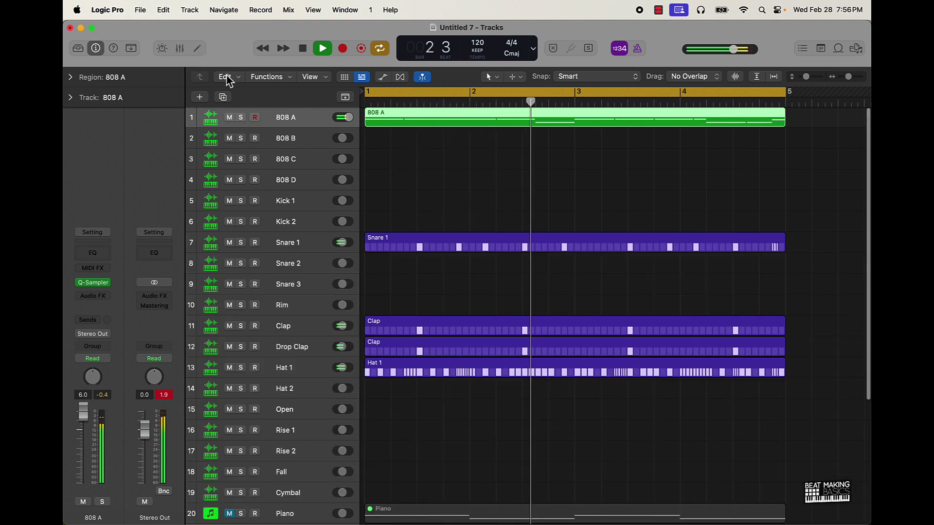
pyautogui.press('space')
# - Audition Kick 1 with Musical Typing at octave C2 and raise the track's volume to 0.3 dB
pyautogui.click(304, 203)
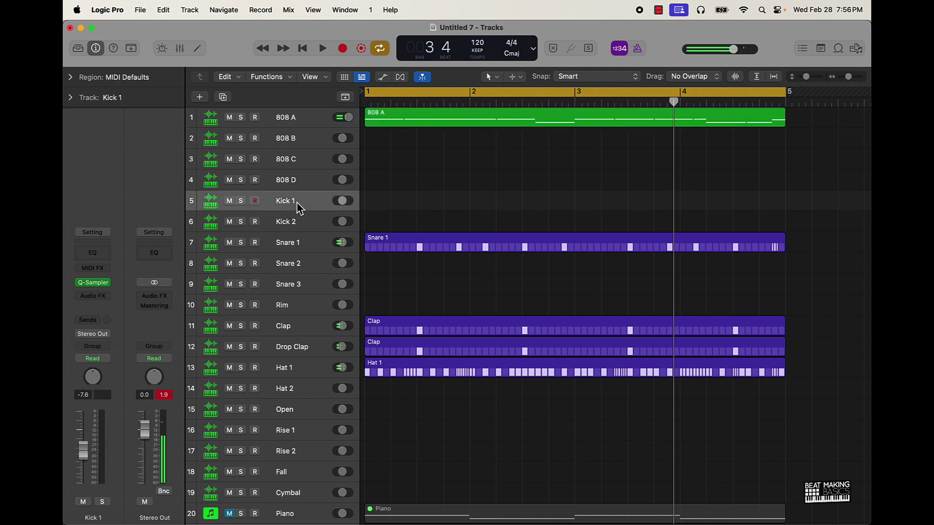
pyautogui.press('super+k')
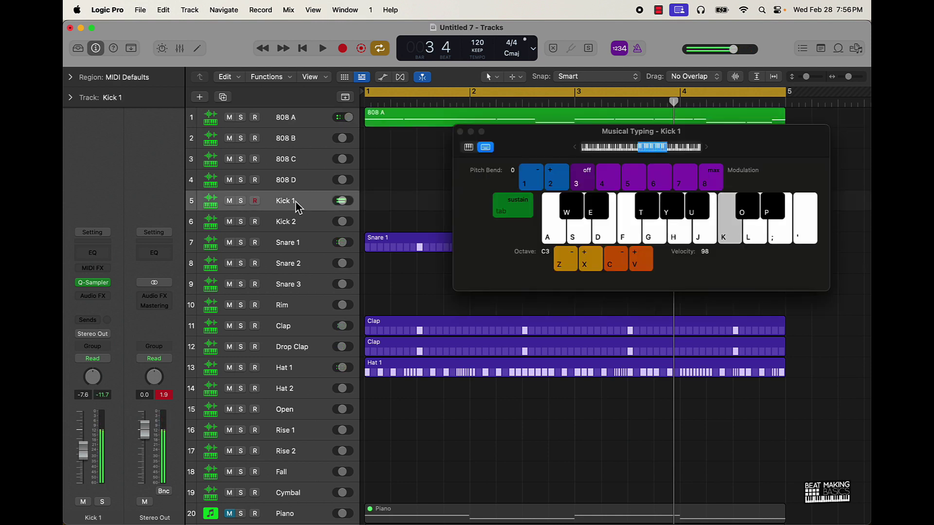
pyautogui.press('z')
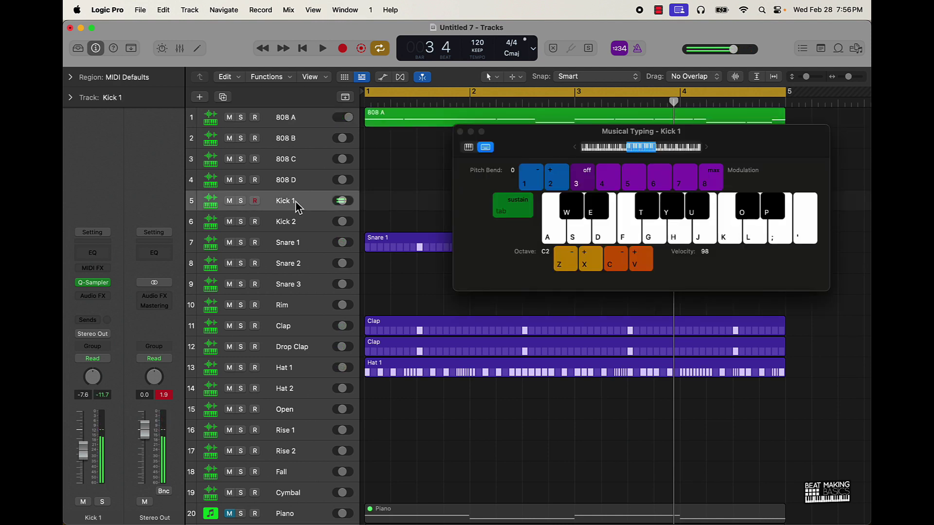
pyautogui.press('k')
pyautogui.press('k')
pyautogui.press('k')
pyautogui.press('k')
pyautogui.press('k')
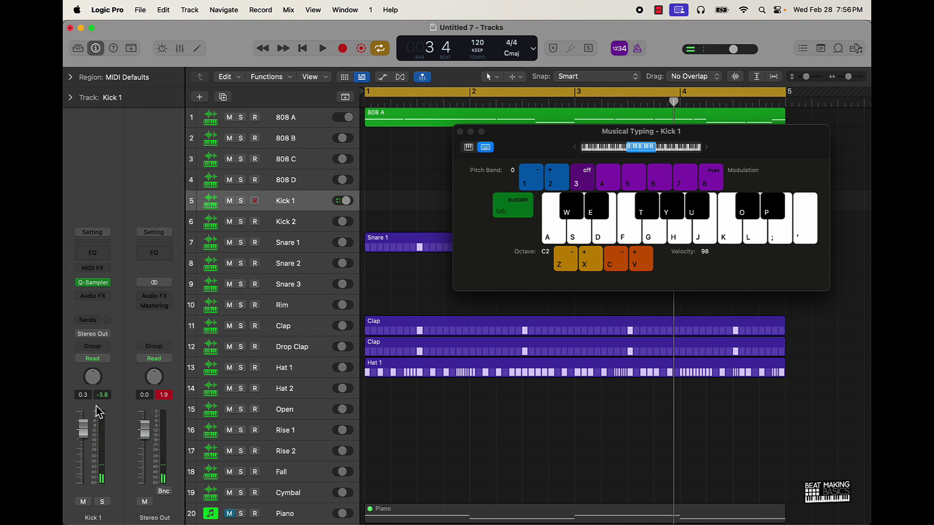
# - Record a Kick 1 part on C3 that follows the 808 rhythm across the four-bar cycle
pyautogui.moveTo(535, 160); pyautogui.dragTo(494, 214)
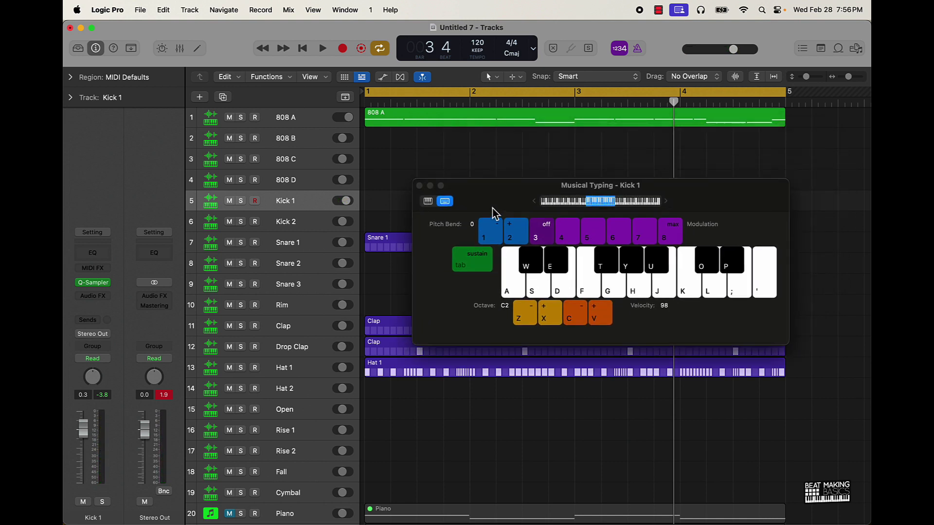
pyautogui.moveTo(680, 101); pyautogui.dragTo(516, 130)
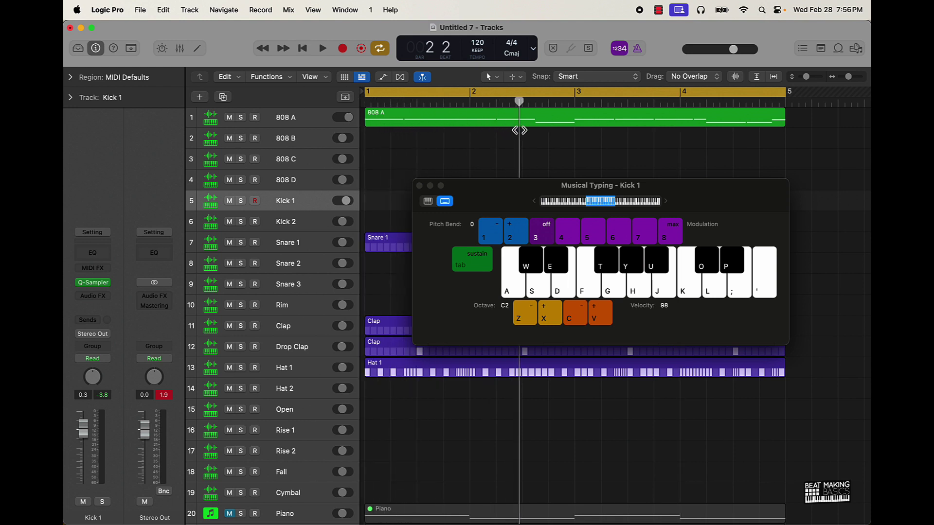
pyautogui.press('r')
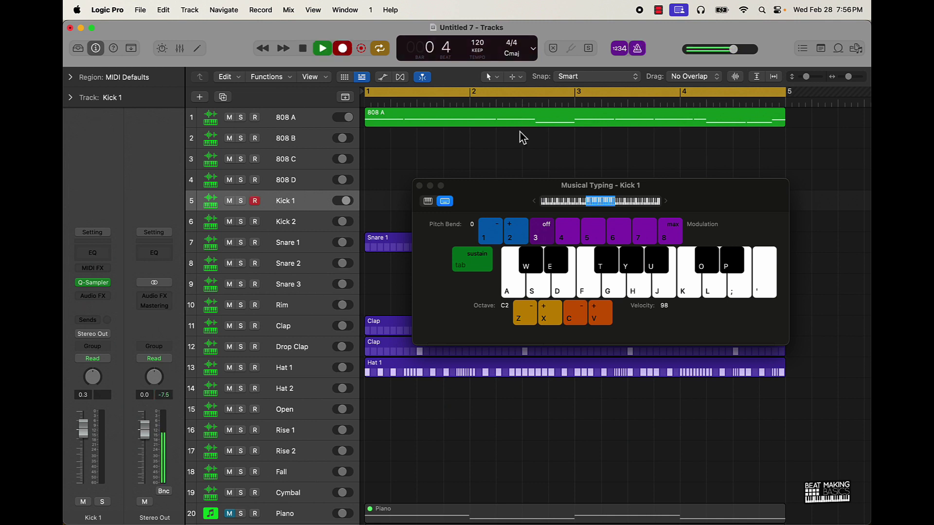
pyautogui.press('k')
pyautogui.press('k')
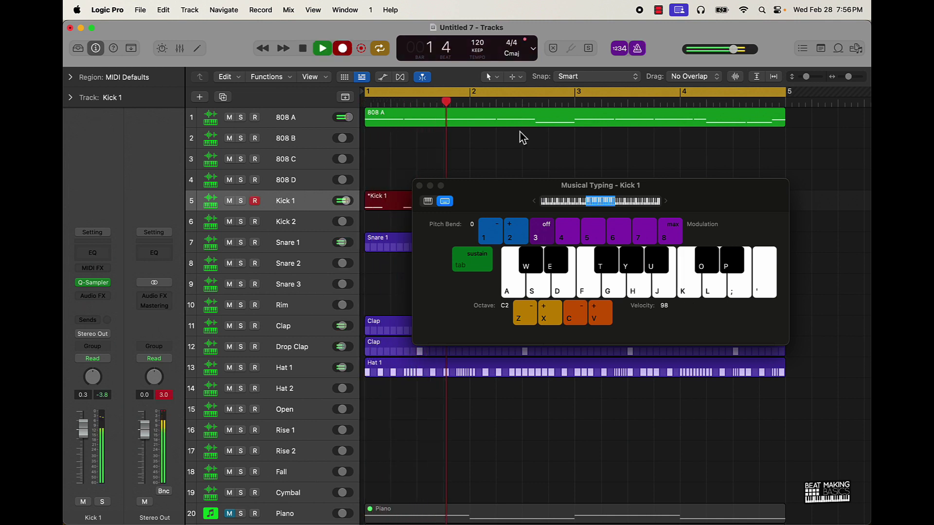
pyautogui.press('k')
pyautogui.press('k')
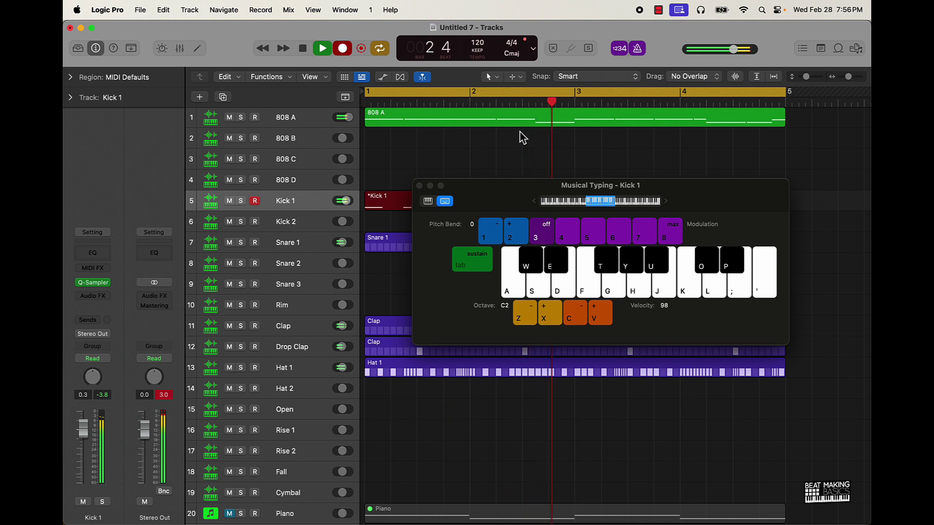
pyautogui.press('k')
pyautogui.press('k')
pyautogui.press('k')
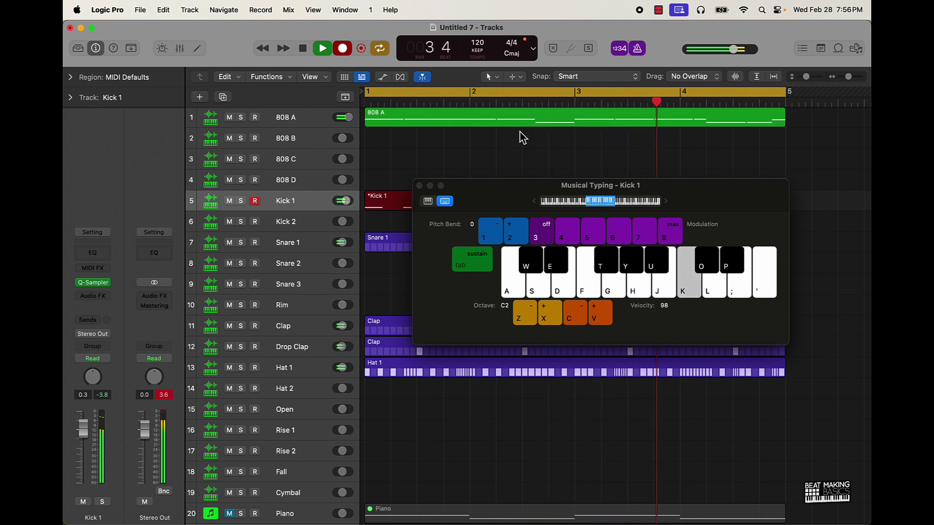
pyautogui.press('k')
pyautogui.press('k')
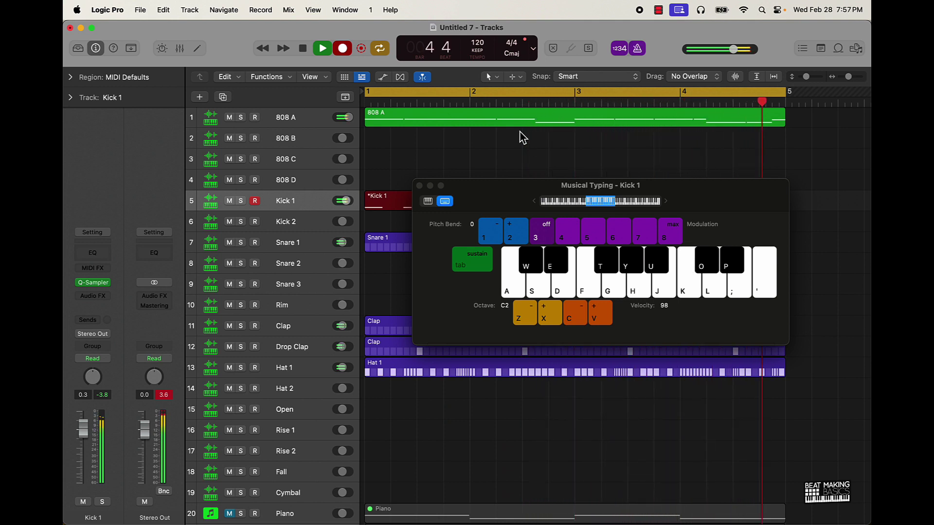
pyautogui.press('k')
pyautogui.press('space')
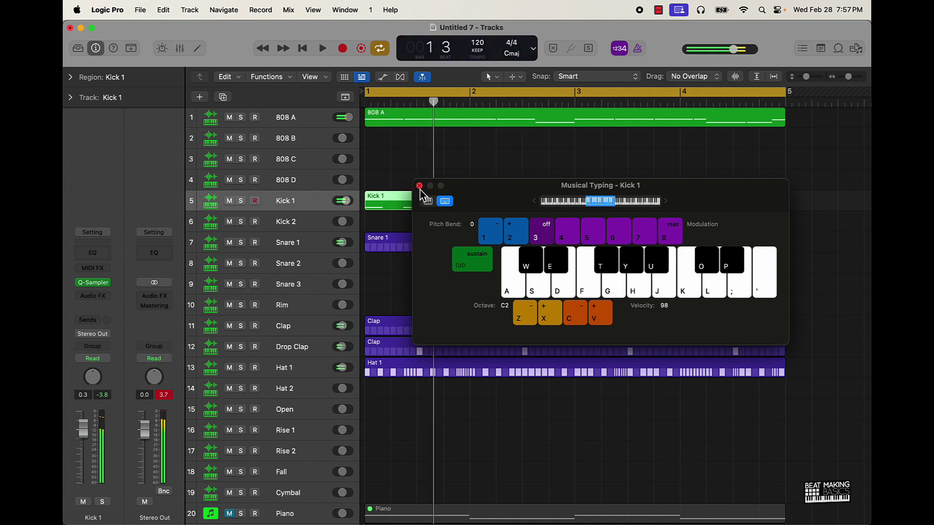
# - Close Musical Typing, quantize all notes of the Kick 1 region to 1/16 Swing in the Piano Roll and play it back
pyautogui.click(419, 185)
pyautogui.doubleClick(437, 208)
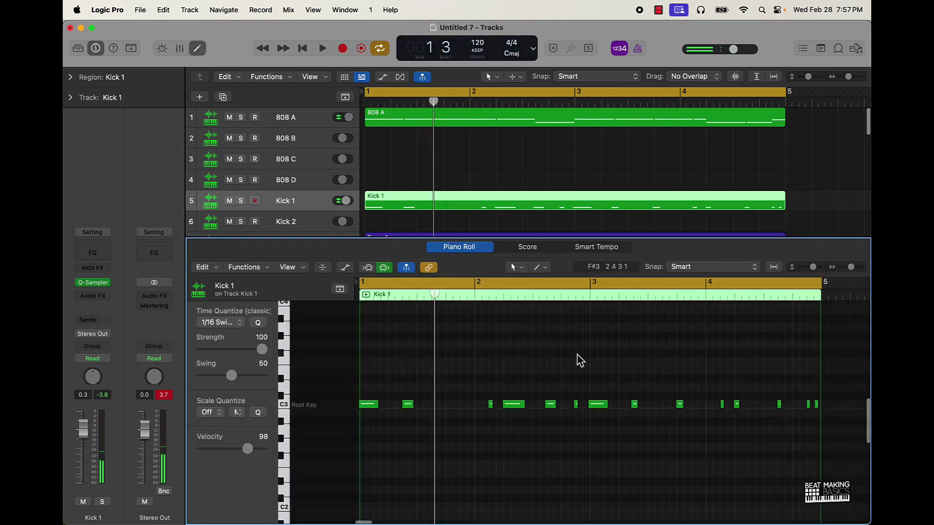
pyautogui.press('super+a')
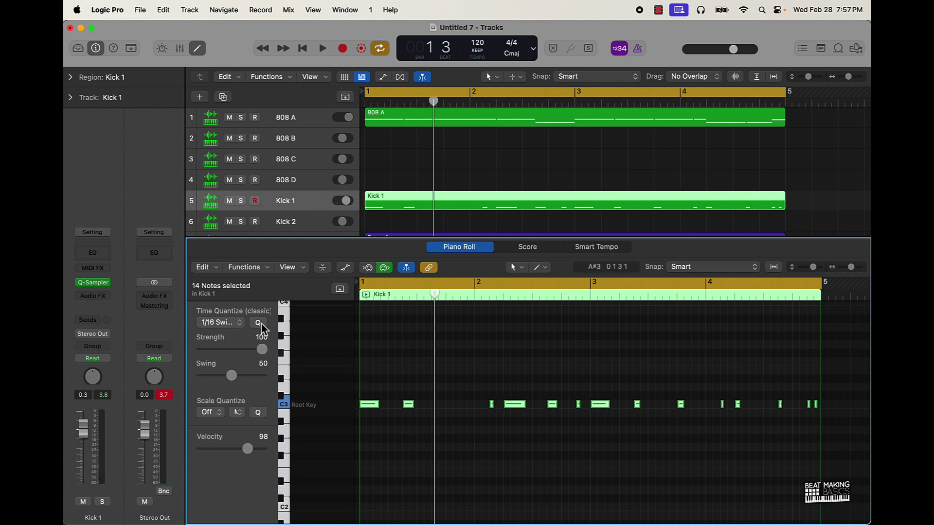
pyautogui.press('space')
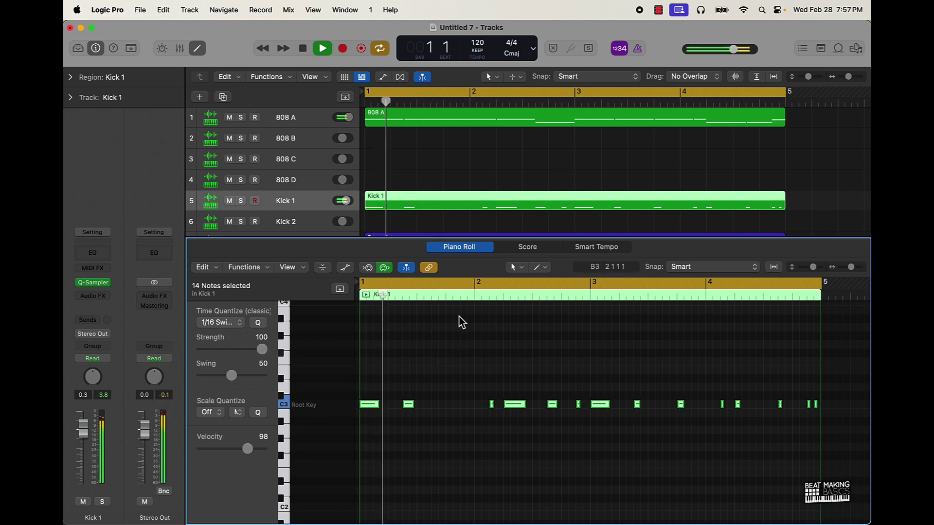
# - Close the Piano Roll and move the recorded Kick 1 region onto the Kick 2 track during playback
pyautogui.click(197, 48)
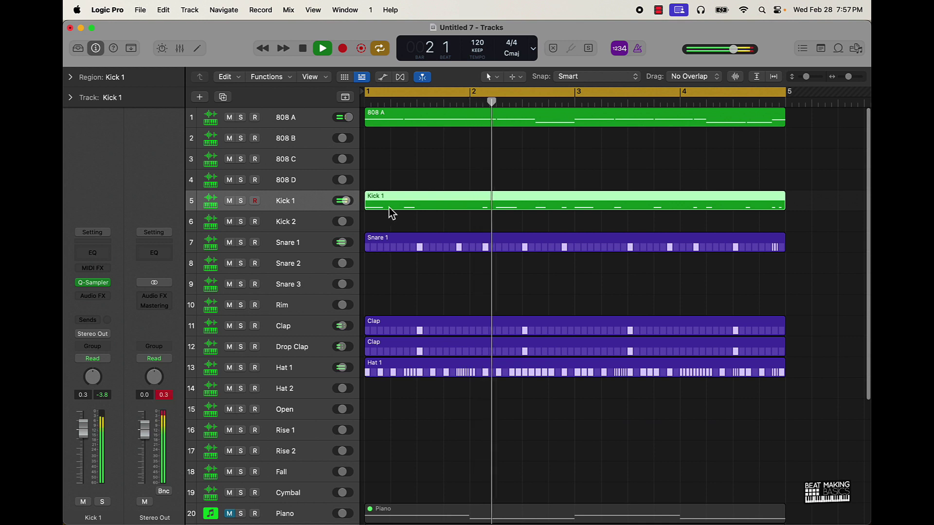
pyautogui.moveTo(388, 208); pyautogui.dragTo(389, 227)
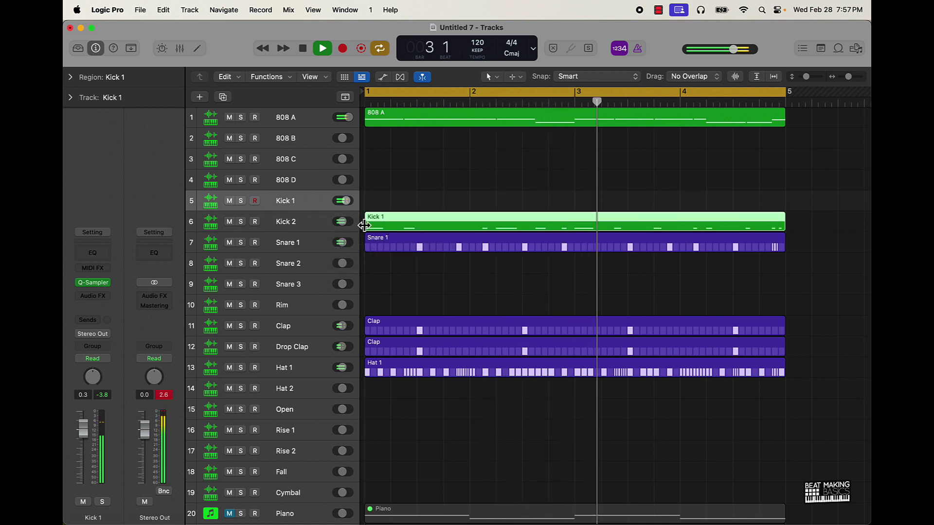
pyautogui.moveTo(343, 223)
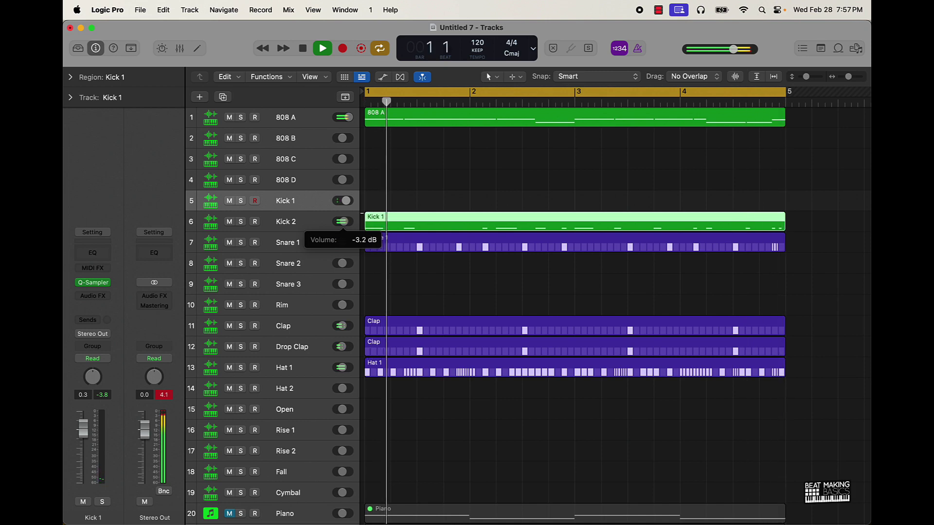
# - Raise Kick 2's volume to about -1.4 dB, then unmute Piano_bip track 26 and mute Piano_bip track 25
pyautogui.scroll(3, 343, 222)
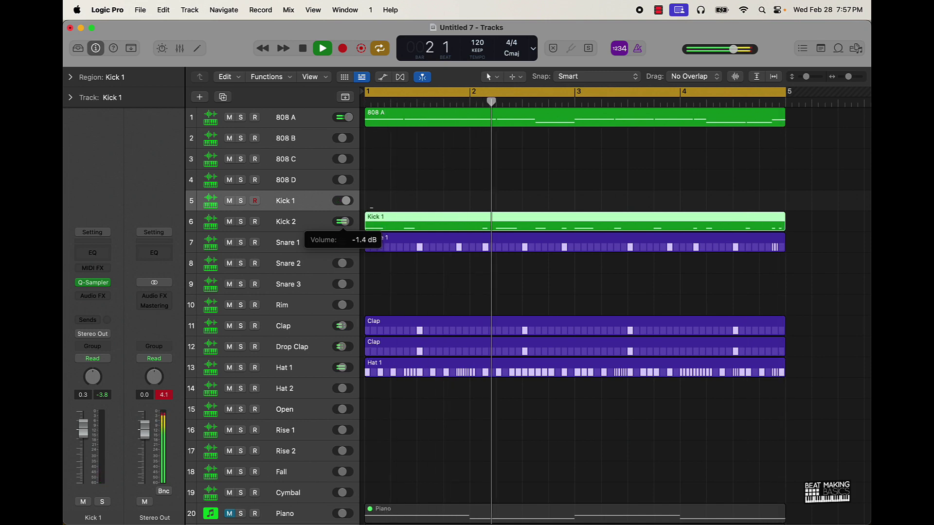
pyautogui.scroll(-6, 398, 255)
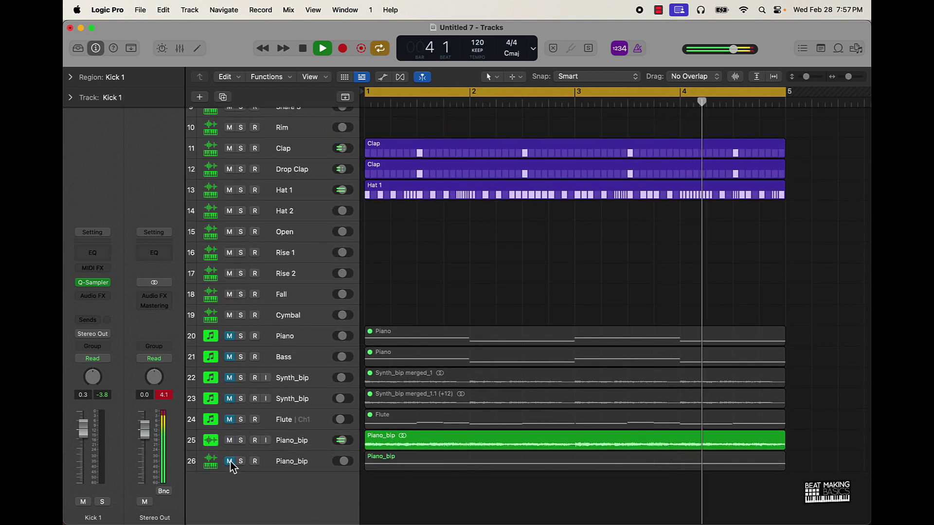
pyautogui.click(230, 461)
pyautogui.click(229, 440)
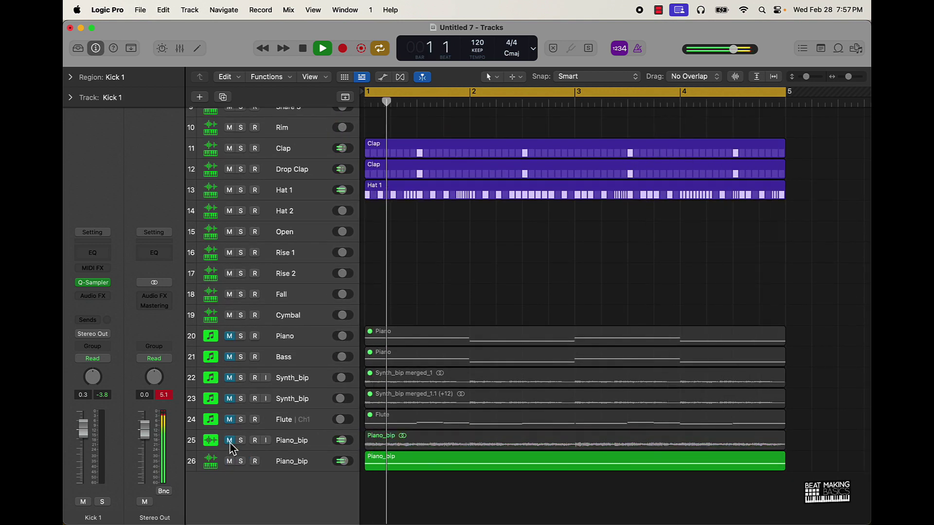
pyautogui.scroll(6, 285, 348)
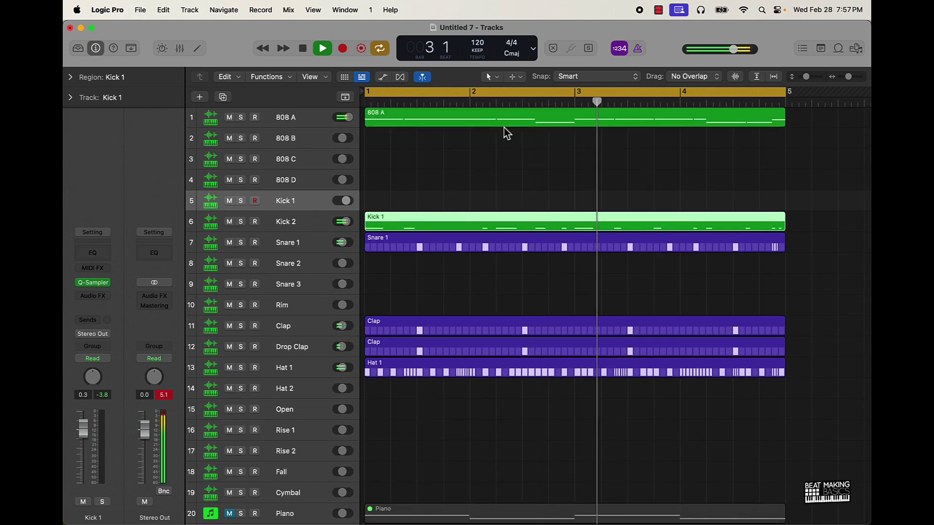
# - Mute 808 A, stop playback, audition 808 B with Musical Typing at octave C2 and raise its volume to 4.1 dB
pyautogui.click(229, 117)
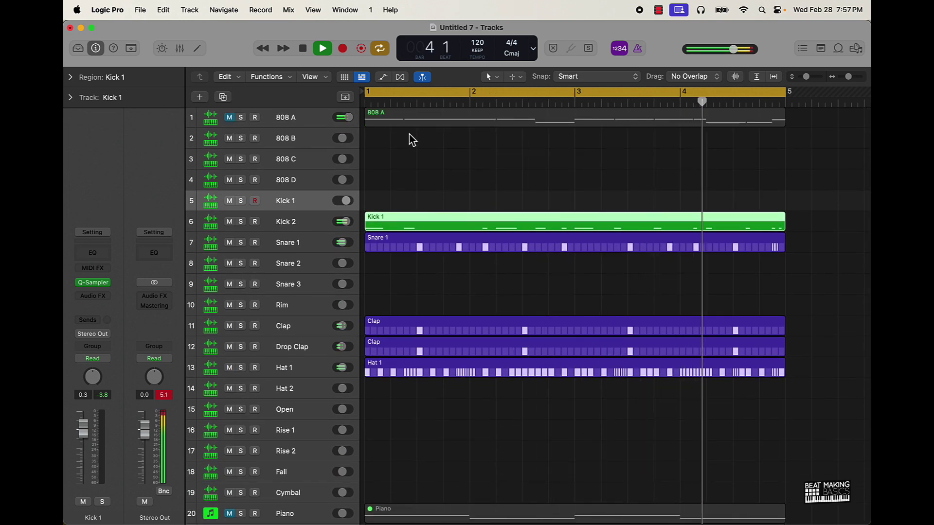
pyautogui.press('space')
pyautogui.click(294, 141)
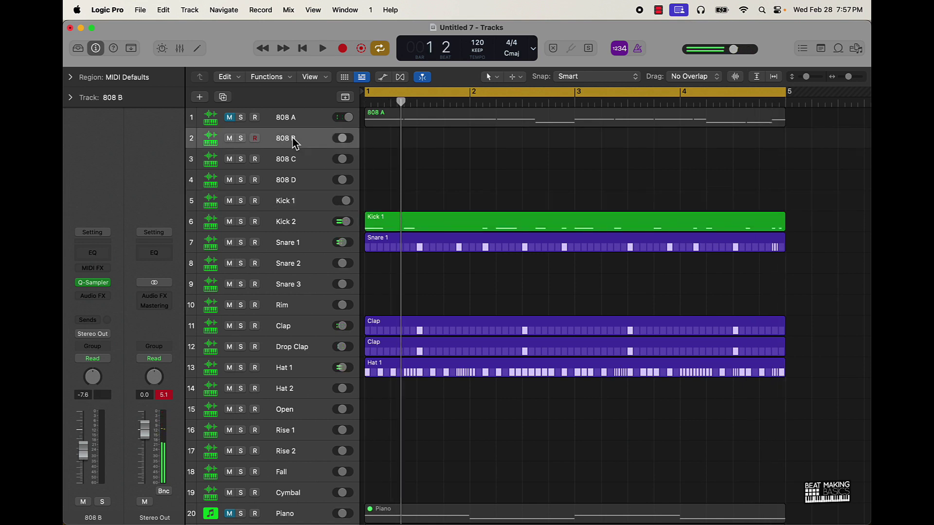
pyautogui.press('super+k')
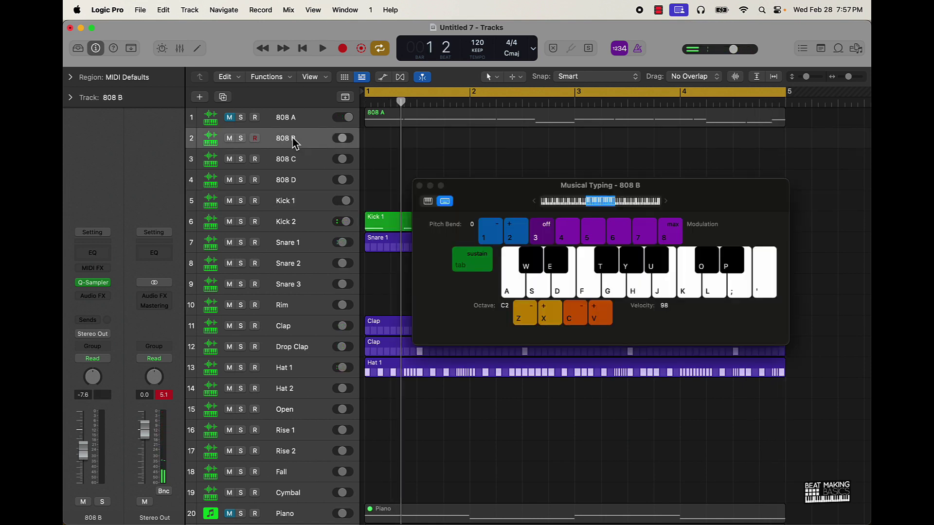
pyautogui.press('i')
pyautogui.press('i')
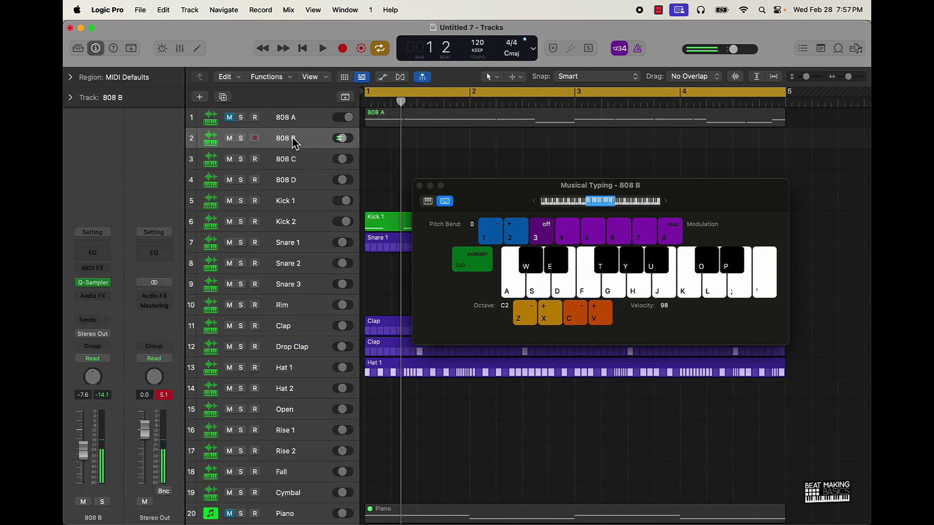
pyautogui.press('j')
pyautogui.press('j')
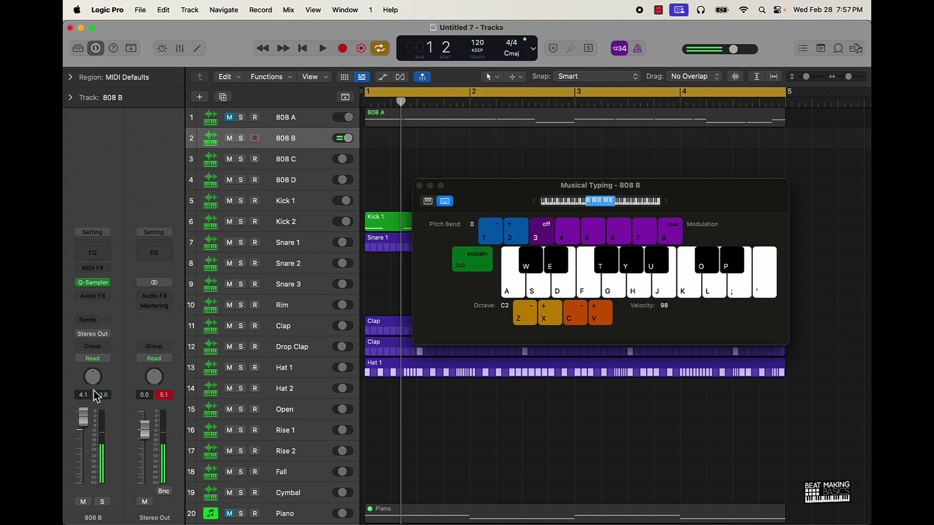
# - Record an 808 B part with long B2 notes at the start of bars 1 and 3
pyautogui.press('r')
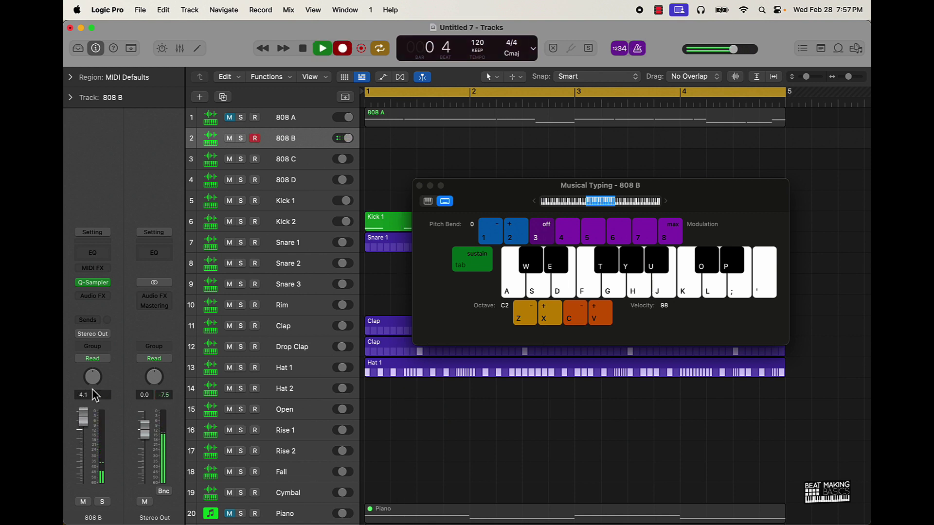
pyautogui.press('j')
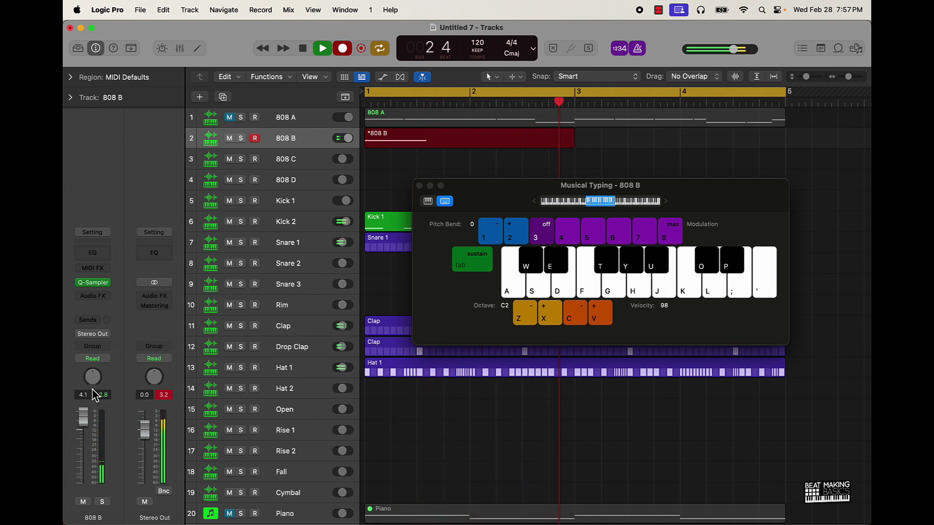
pyautogui.press('j')
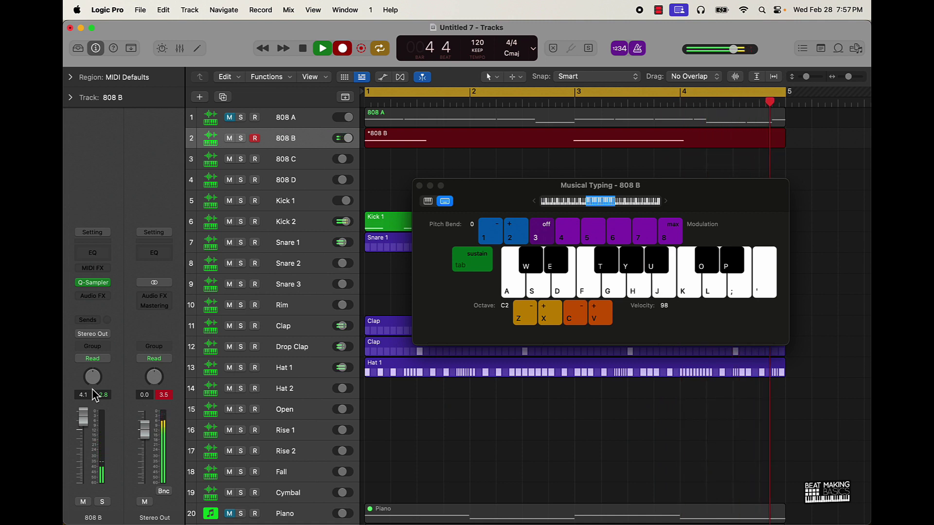
pyautogui.press('space')
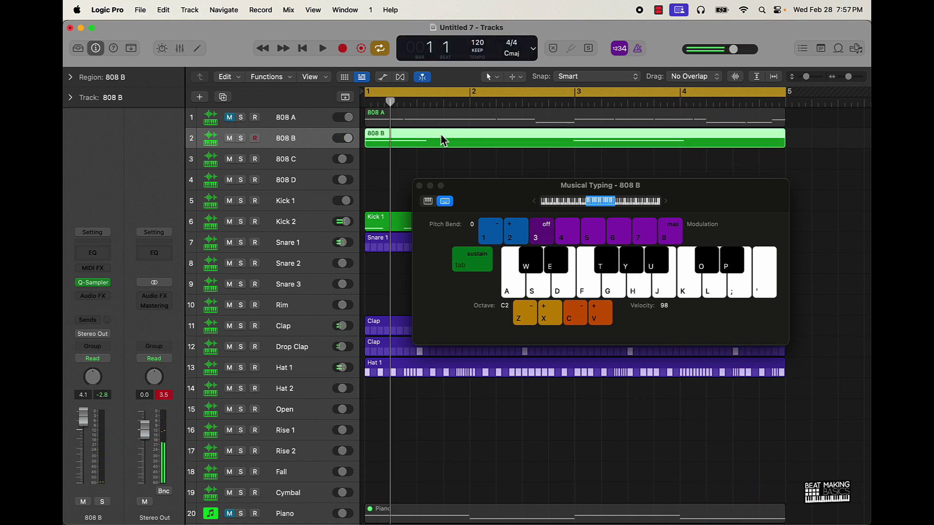
# - Quantize both notes of the 808 B region to 1/16 Swing in the Piano Roll and close Musical Typing
pyautogui.doubleClick(443, 140)
pyautogui.scroll(1, 463, 428)
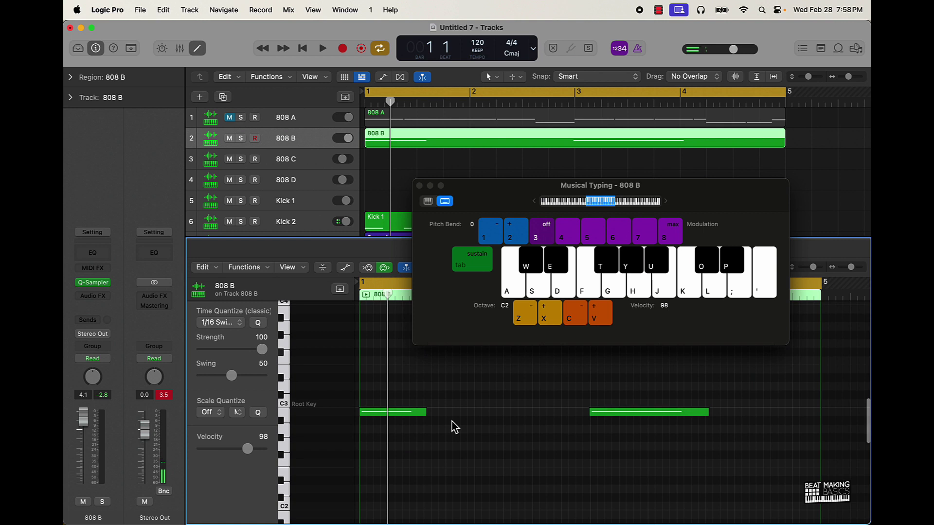
pyautogui.press('super+a')
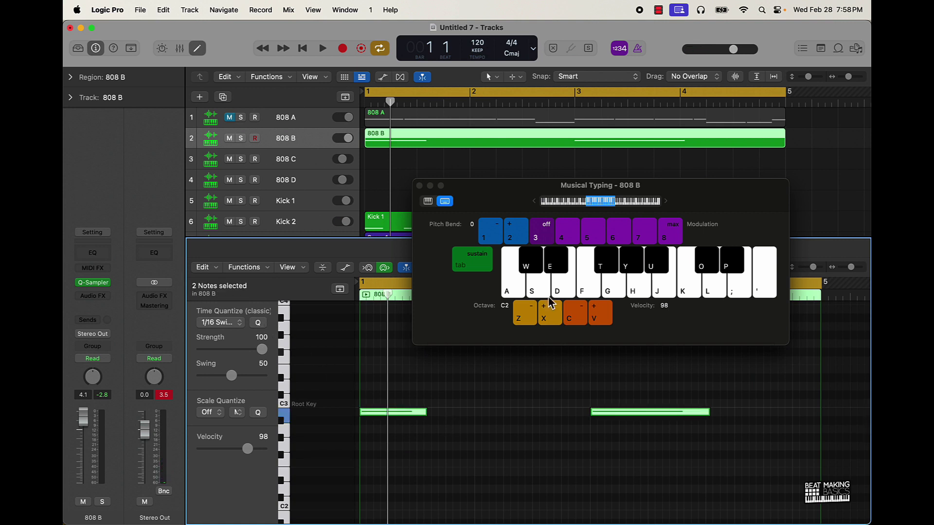
pyautogui.click(419, 185)
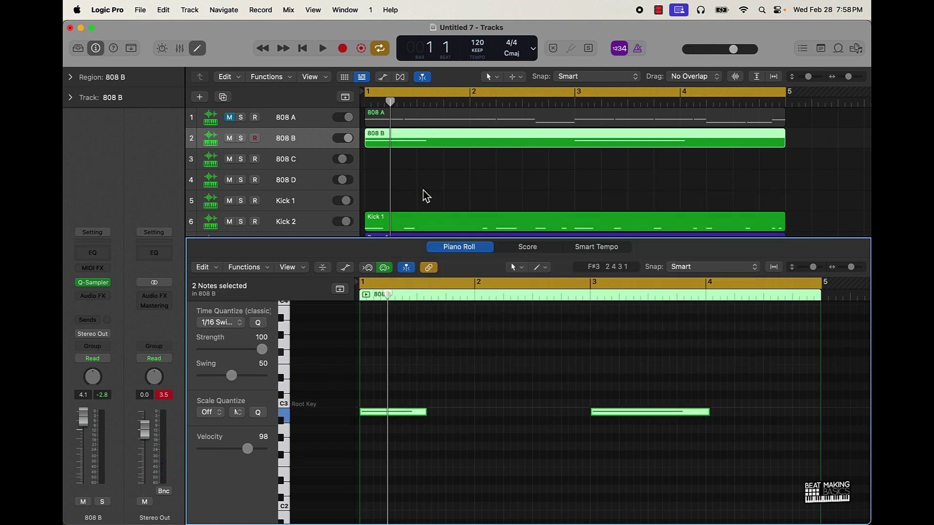
# - Audition 808 C on B2 with Musical Typing and raise the track's volume to 0.7 dB
pyautogui.click(295, 161)
pyautogui.press('super+k')
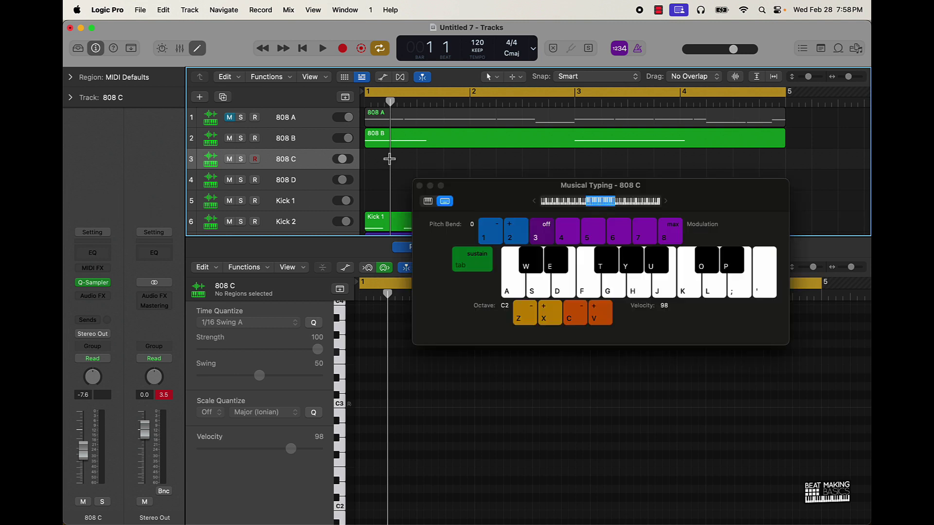
pyautogui.press('j')
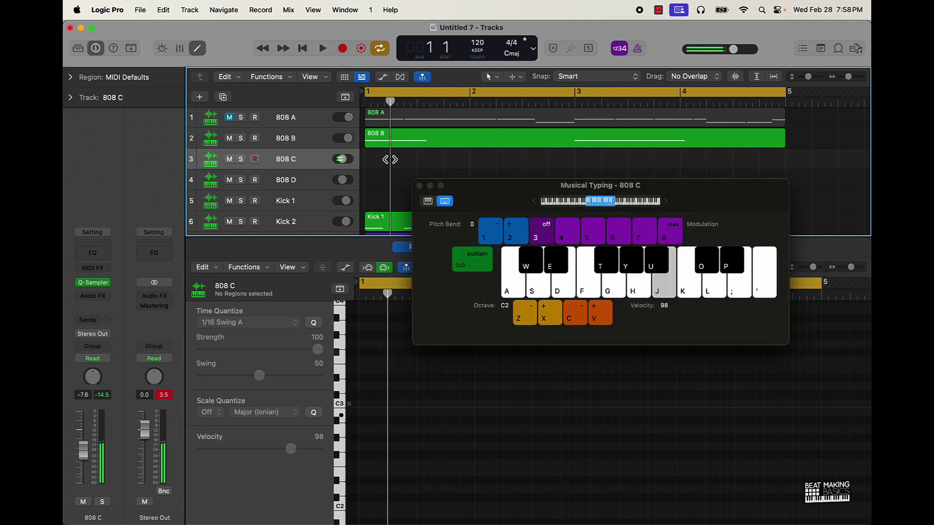
pyautogui.press('j')
pyautogui.moveTo(87, 454); pyautogui.dragTo(88, 439)
pyautogui.press('j')
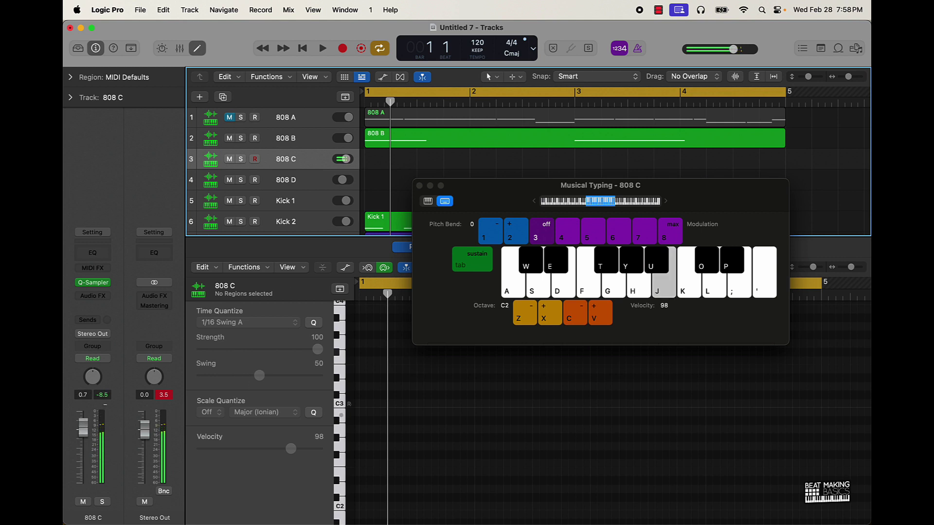
# - Try out other pitches on 808 C and shift Musical Typing to octave C3, settling on F#3 and G3
pyautogui.press('l')
pyautogui.press(';')
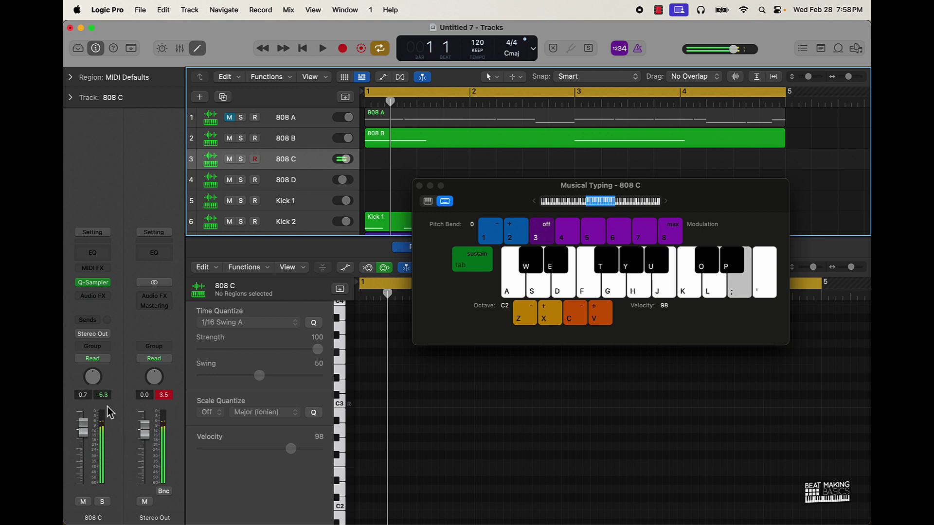
pyautogui.press("'")
pyautogui.press('g')
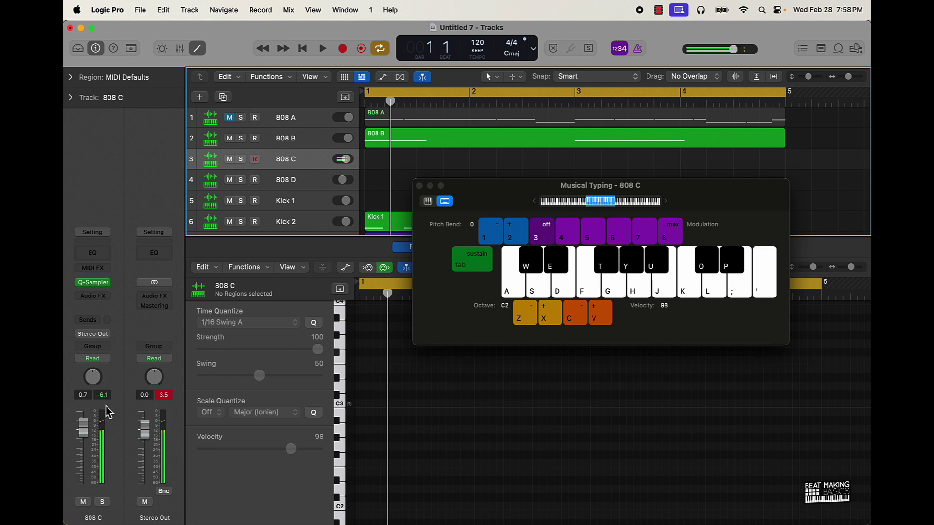
pyautogui.press('j')
pyautogui.press('t')
pyautogui.press('g')
pyautogui.press('t')
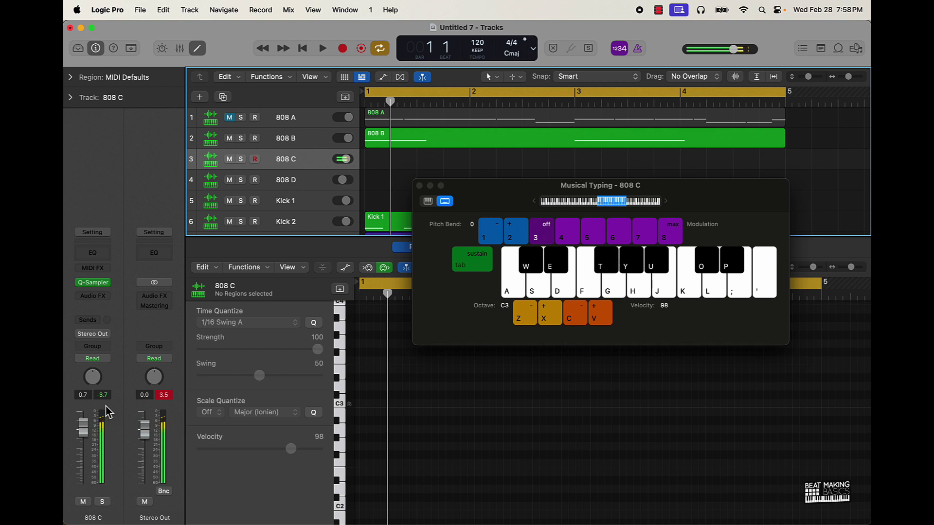
pyautogui.press('z')
pyautogui.press('g')
pyautogui.press('x')
pyautogui.press('t')
pyautogui.press('g')
pyautogui.press('t')
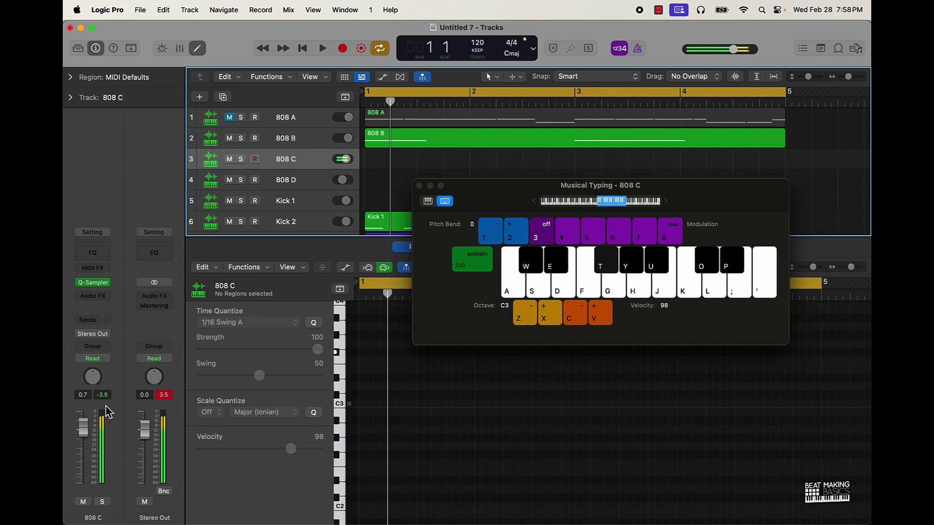
# - Rehearse the F#3 and G3 line on 808 C during playback and raise the track's volume to 6.0 dB
pyautogui.press('space')
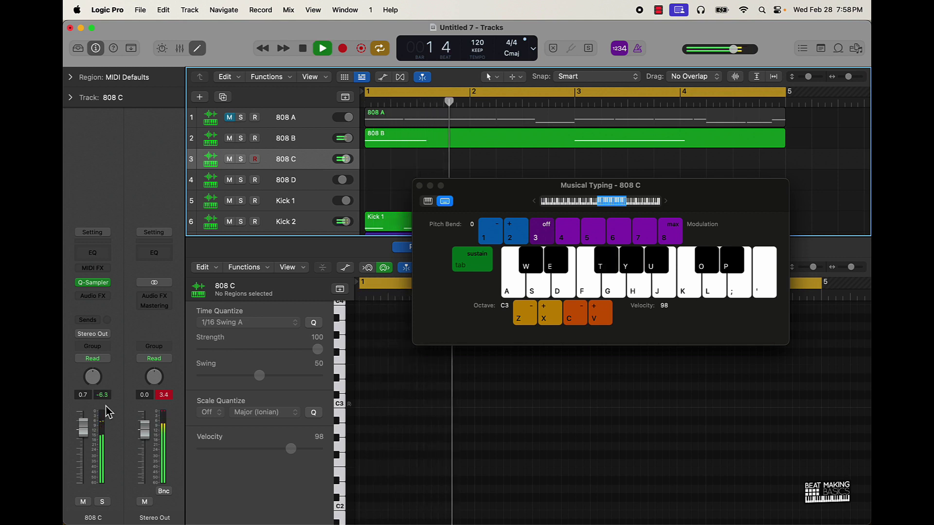
pyautogui.press('t')
pyautogui.press('g')
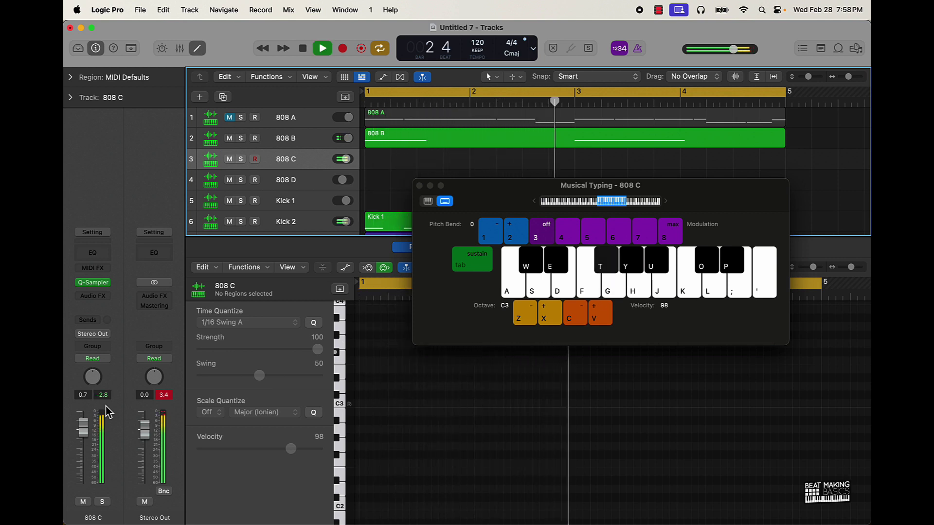
pyautogui.press('t')
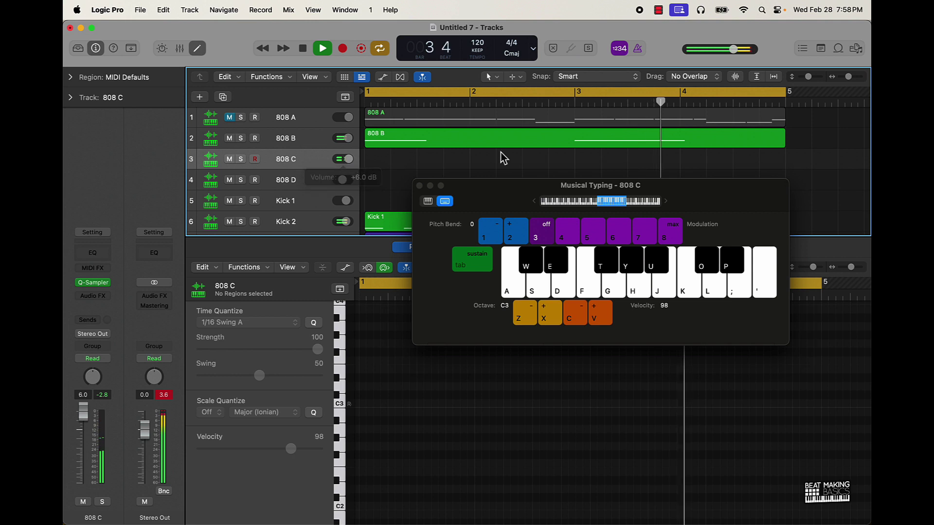
pyautogui.press('t')
pyautogui.press('g')
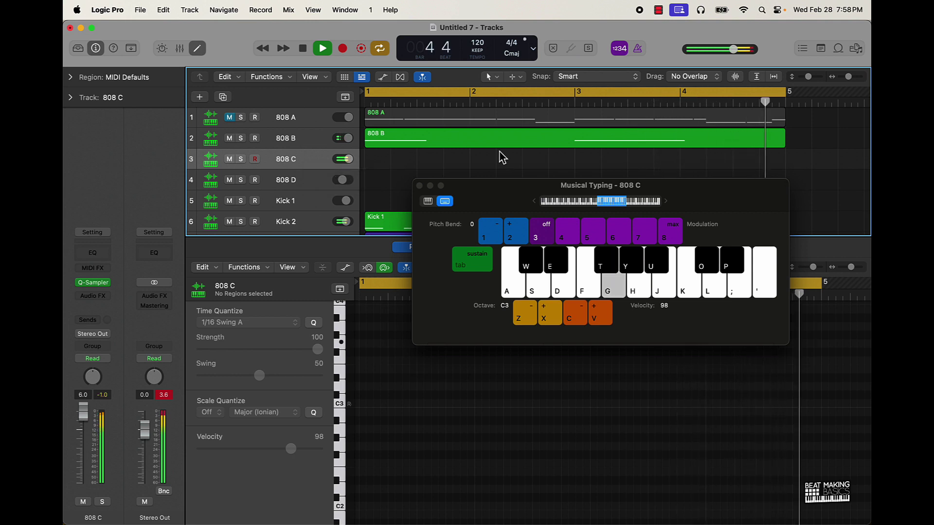
# - Record an 808 C part of F#3 and G3 notes answering 808 B, entering late in bars 1 and 3
pyautogui.press('r')
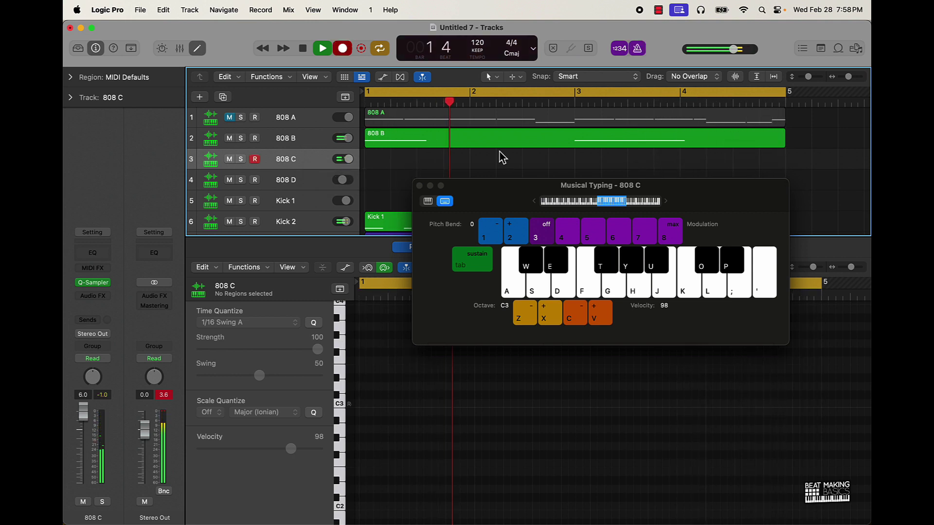
pyautogui.press('t')
pyautogui.press('t')
pyautogui.press('t')
pyautogui.press('t')
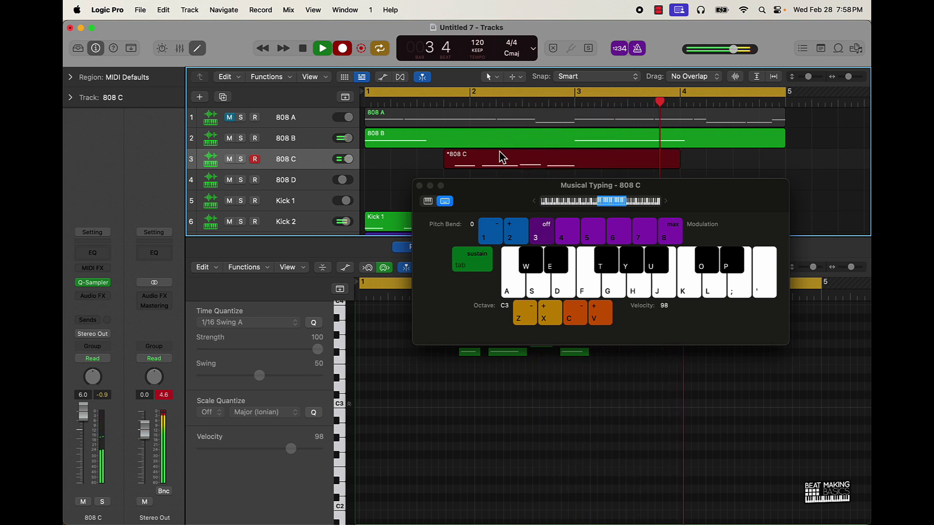
pyautogui.press('t')
pyautogui.press('t')
pyautogui.press('g')
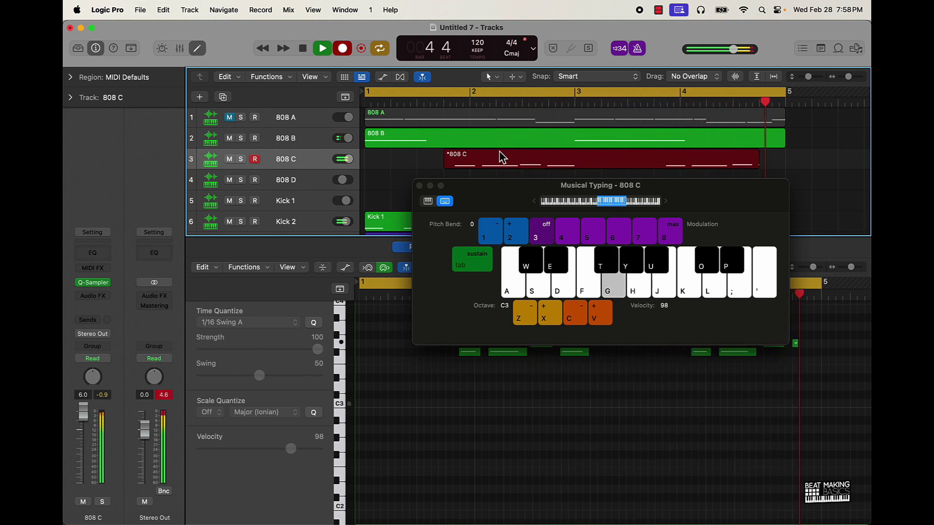
# - Close Musical Typing and quantize all notes of the 808 C region to 1/16 Swing in the Piano Roll
pyautogui.click(419, 185)
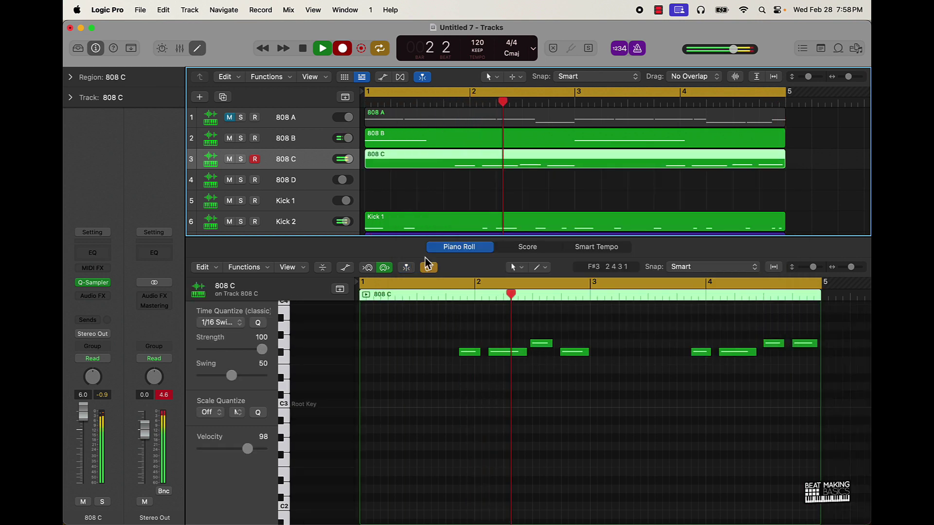
pyautogui.click(495, 408)
pyautogui.press('super+a')
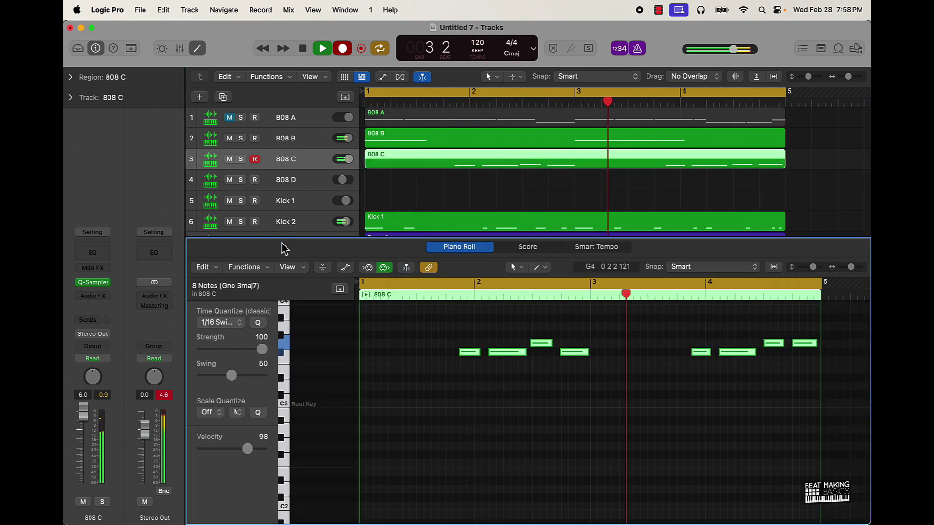
pyautogui.click(258, 322)
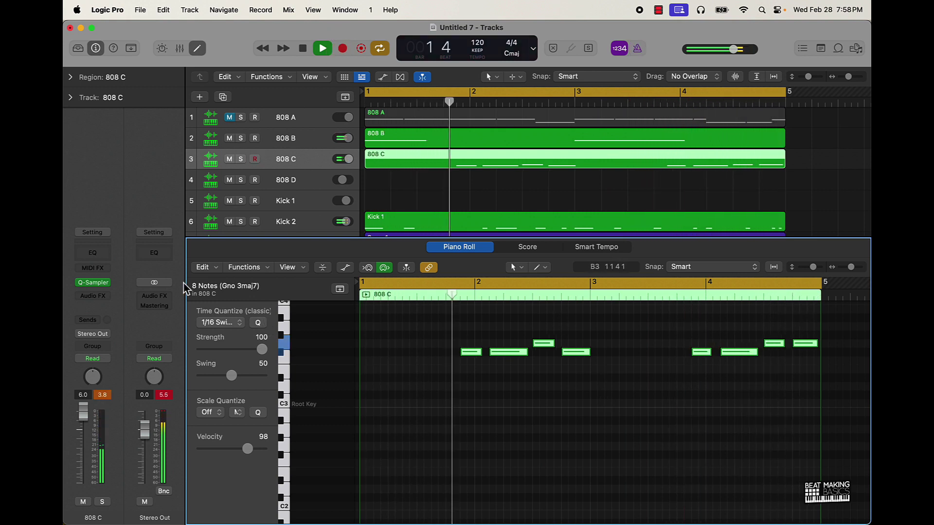
# - Open Quick Sampler on 808 C and raise its amp volume during playback
pyautogui.click(93, 283)
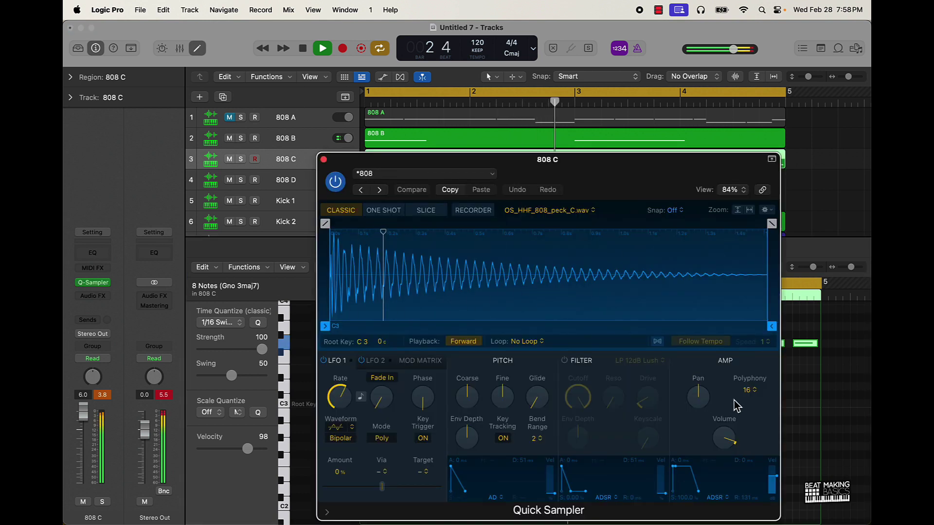
pyautogui.moveTo(728, 442); pyautogui.dragTo(740, 387)
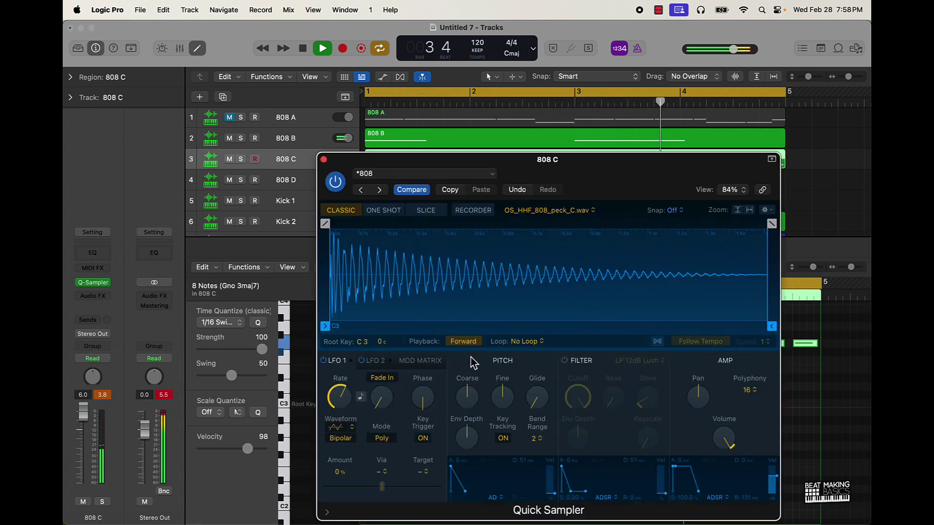
# - Close Quick Sampler, extend every 808 C note to the following note with Force Legato, and play back the part
pyautogui.click(324, 159)
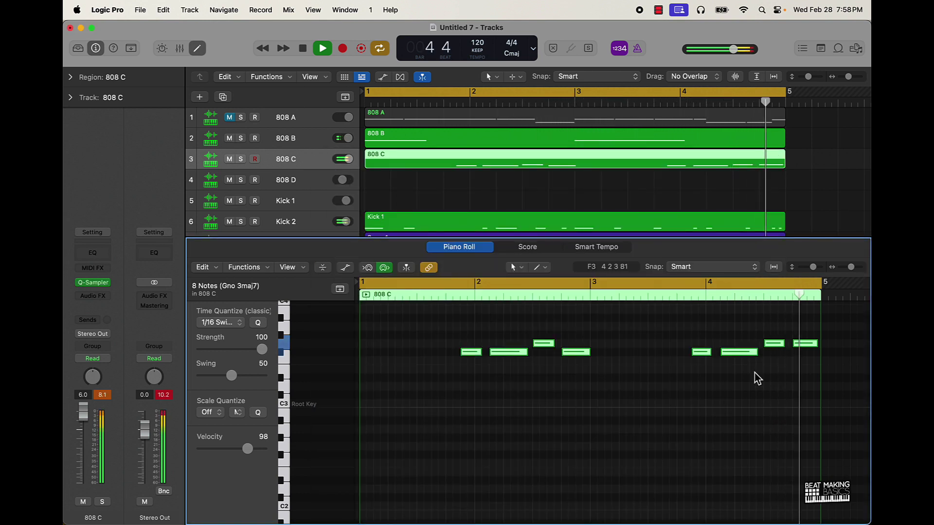
pyautogui.press('space')
pyautogui.rightClick(506, 359)
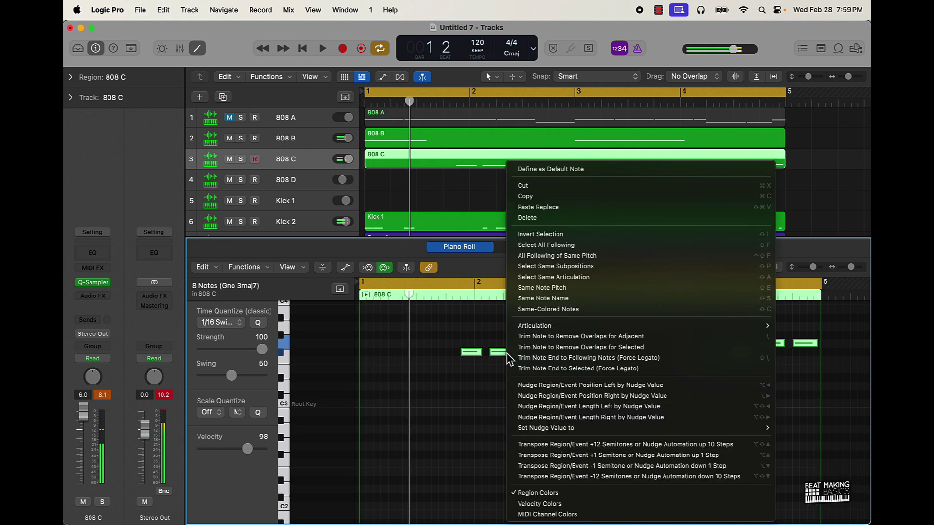
pyautogui.click(625, 358)
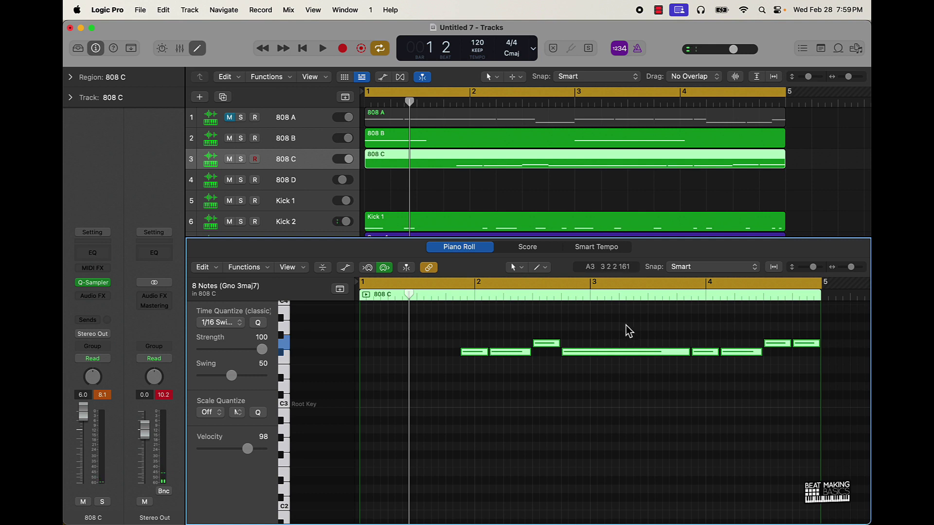
pyautogui.press('space')
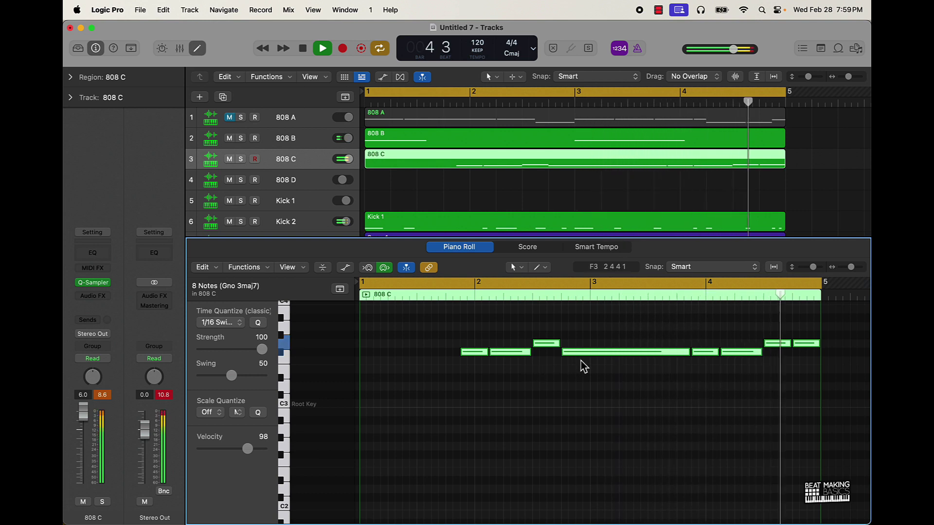
pyautogui.press('space')
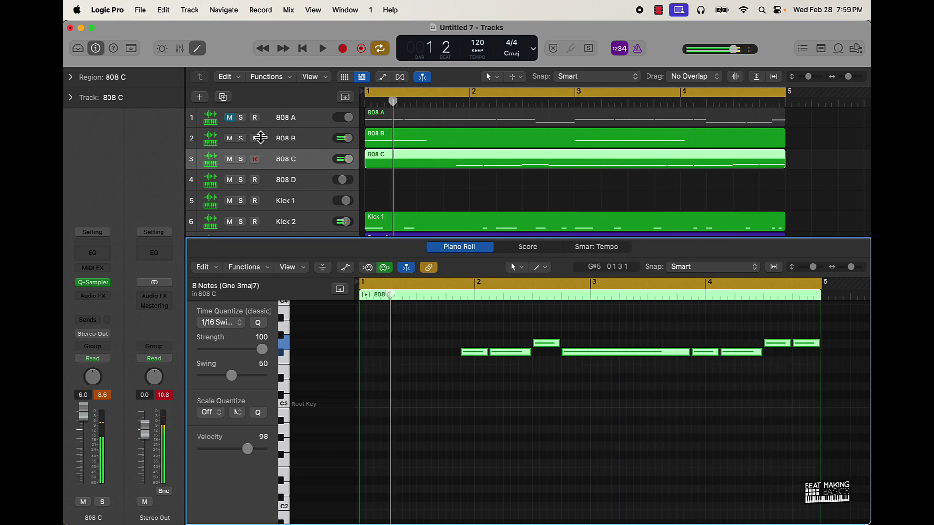
# - Mute 808 B and copy the long F#3 note in 808 C to bars 1 and 3 as B2, each ending where the F#3 notes resume
pyautogui.click(230, 138)
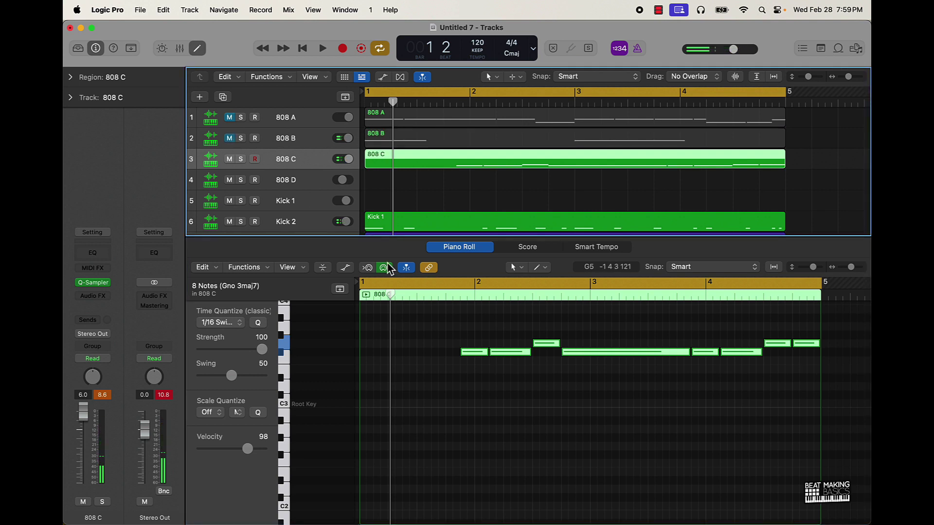
pyautogui.click(395, 393)
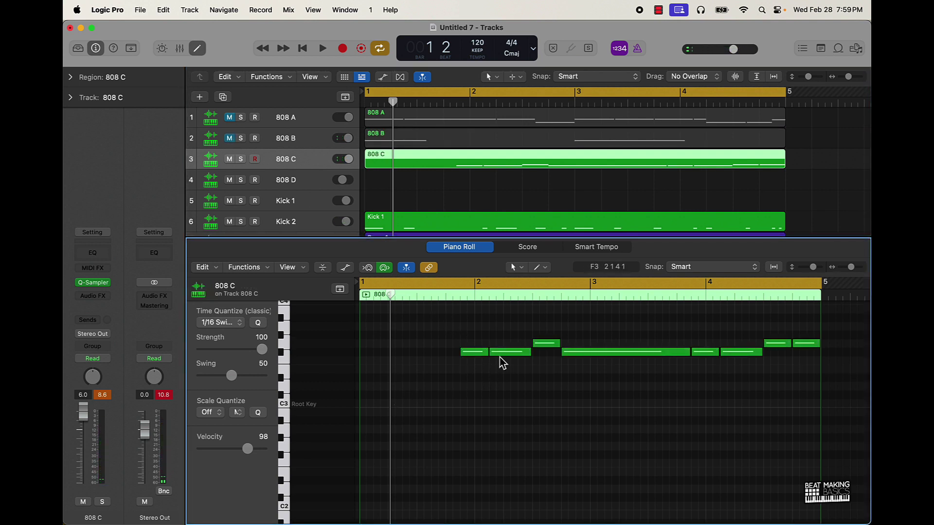
pyautogui.click(616, 358)
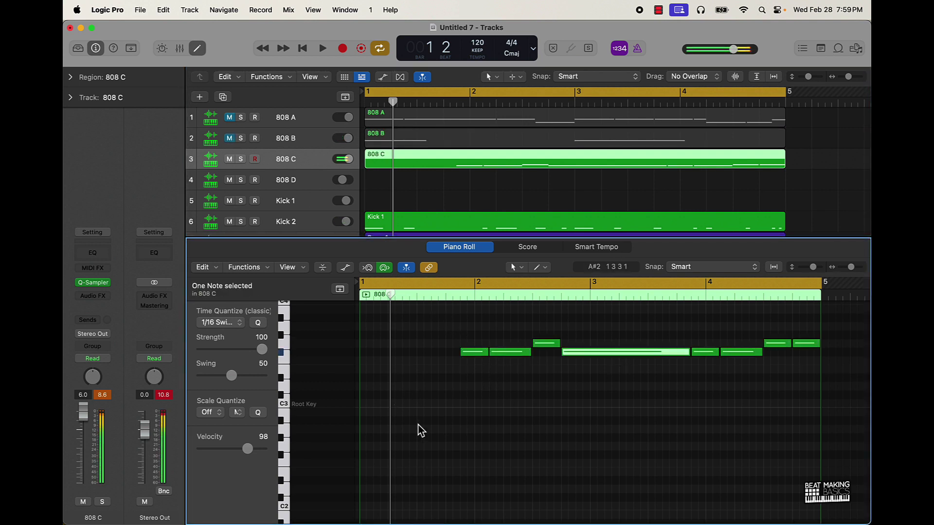
pyautogui.click(362, 379)
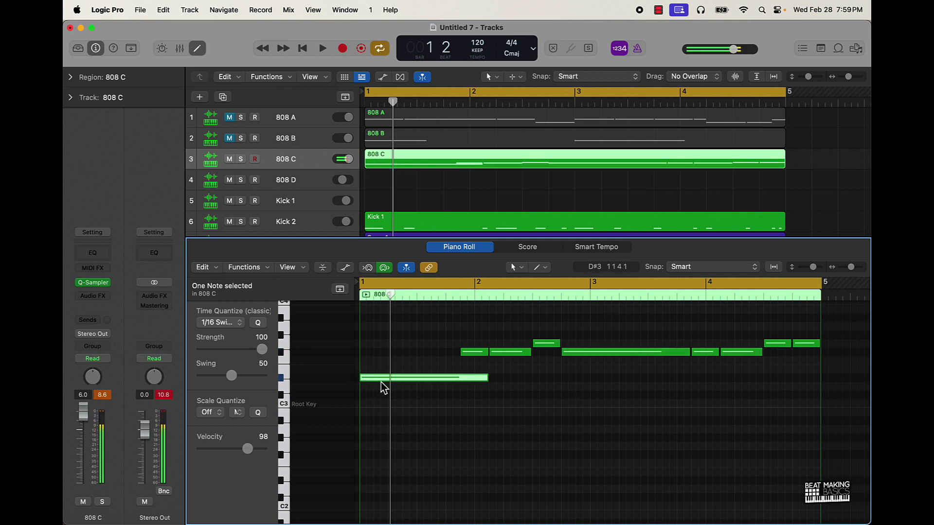
pyautogui.hotkey('alt', 'Down')
pyautogui.hotkey('alt', 'Down')
pyautogui.hotkey('alt', 'Down')
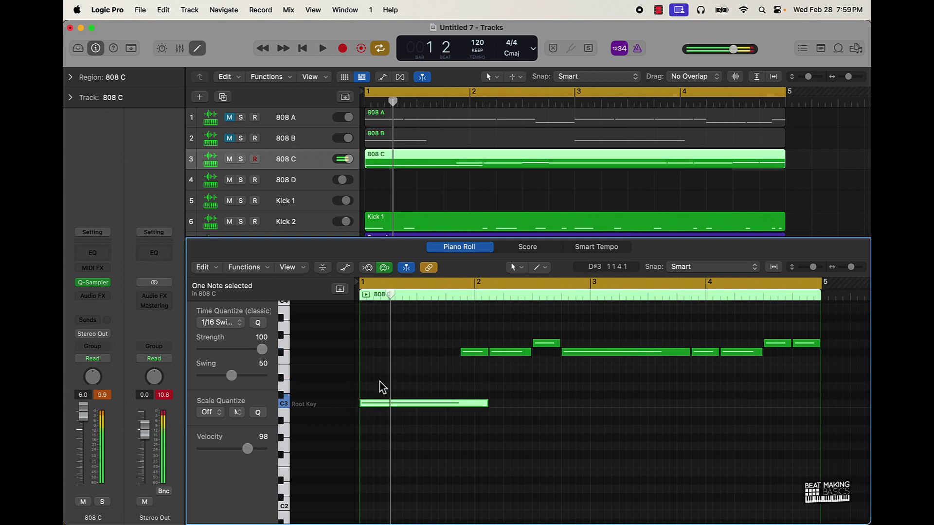
pyautogui.hotkey('alt', 'shift', 'Up')
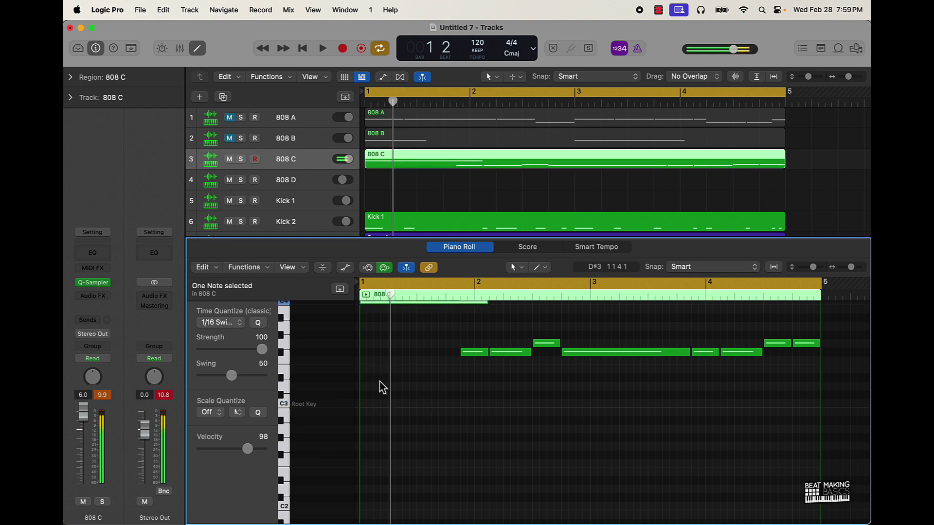
pyautogui.hotkey('alt', 'shift', 'Down')
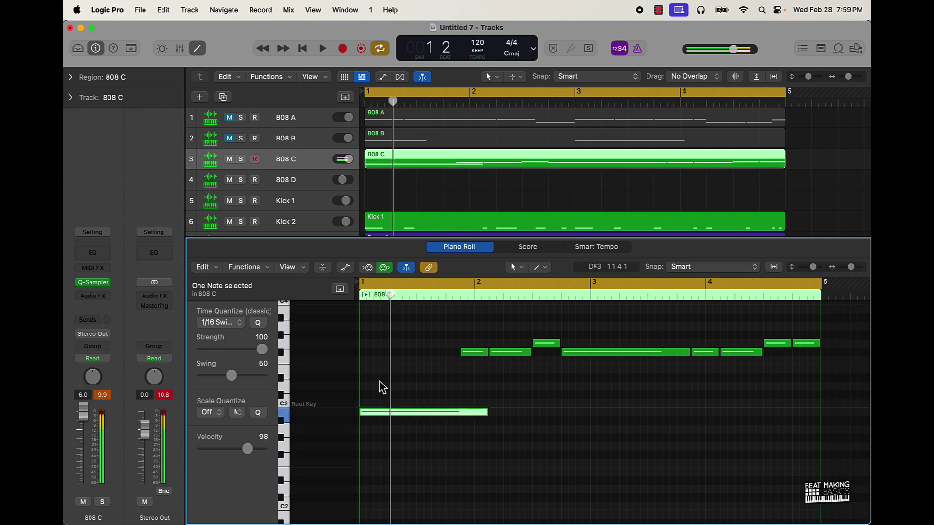
pyautogui.click(518, 425)
pyautogui.moveTo(484, 413); pyautogui.dragTo(641, 413)
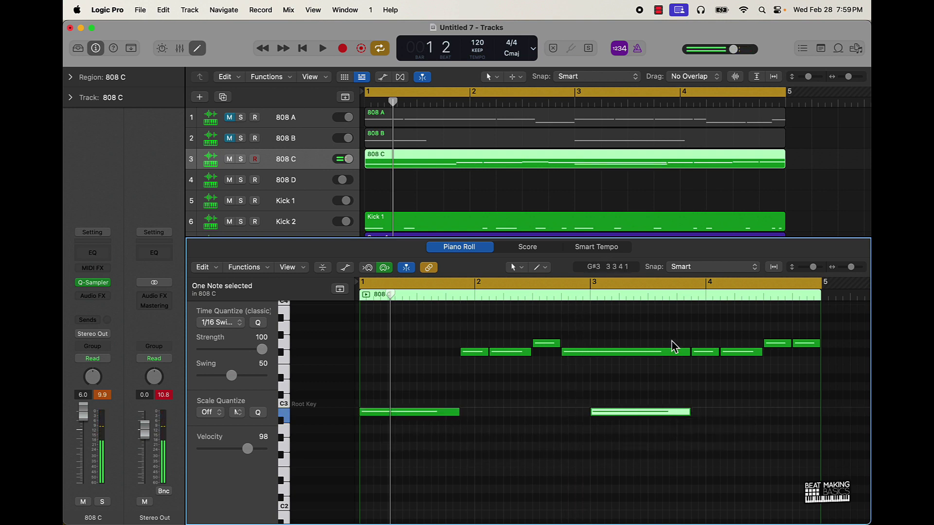
# - Shorten the long F#3 note in bar 2 to end at bar 3 and listen to the part
pyautogui.moveTo(684, 351); pyautogui.dragTo(590, 369)
pyautogui.click(608, 367)
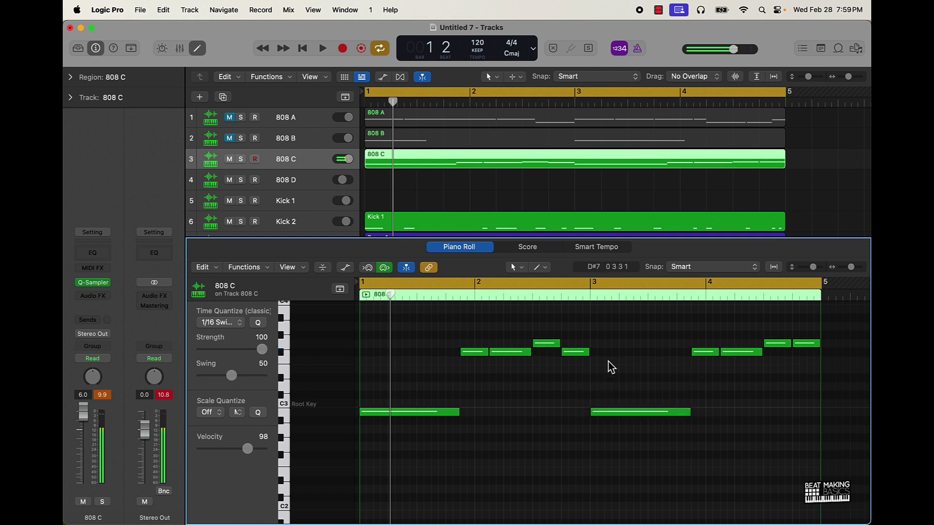
pyautogui.press('space')
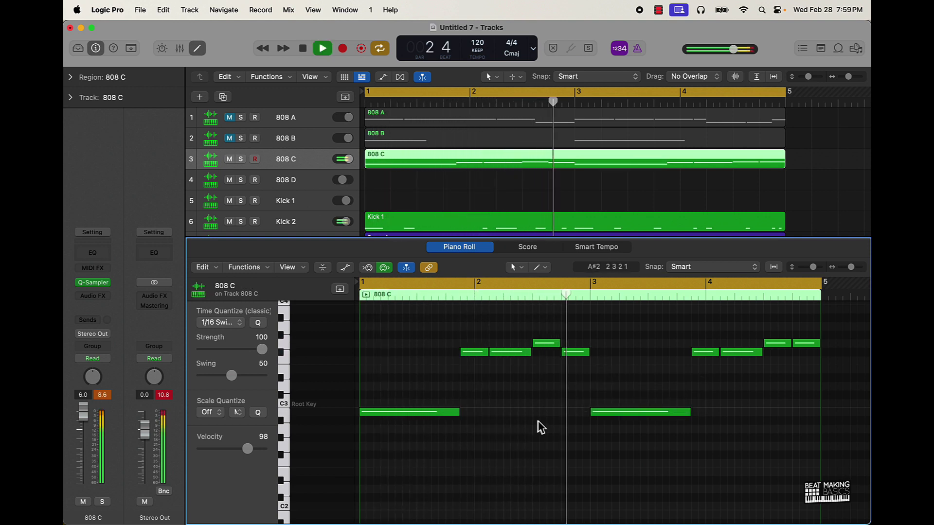
pyautogui.press('Return')
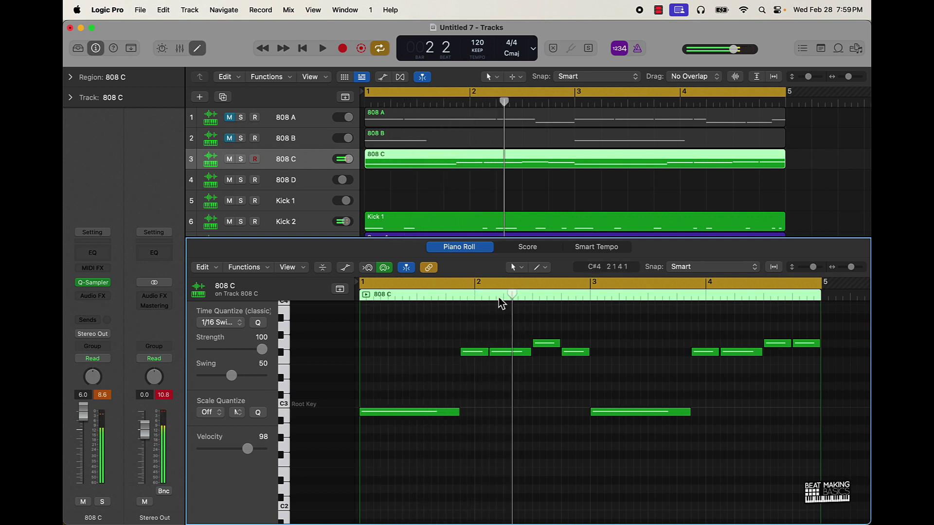
# - Split the second F#3 note at beat 2 of bar 2 and play the part from the start
pyautogui.moveTo(498, 297); pyautogui.dragTo(504, 298)
pyautogui.click(517, 352)
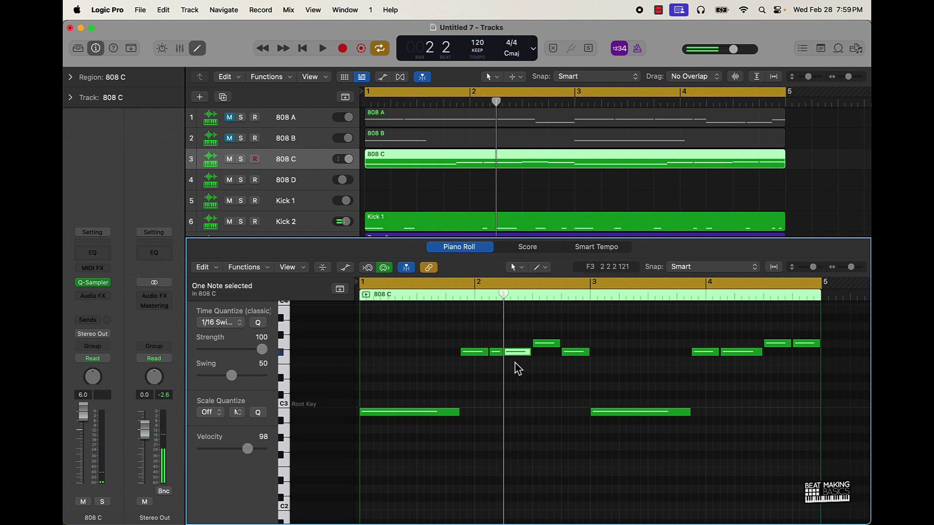
pyautogui.press('Return')
pyautogui.press('space')
pyautogui.click(523, 406)
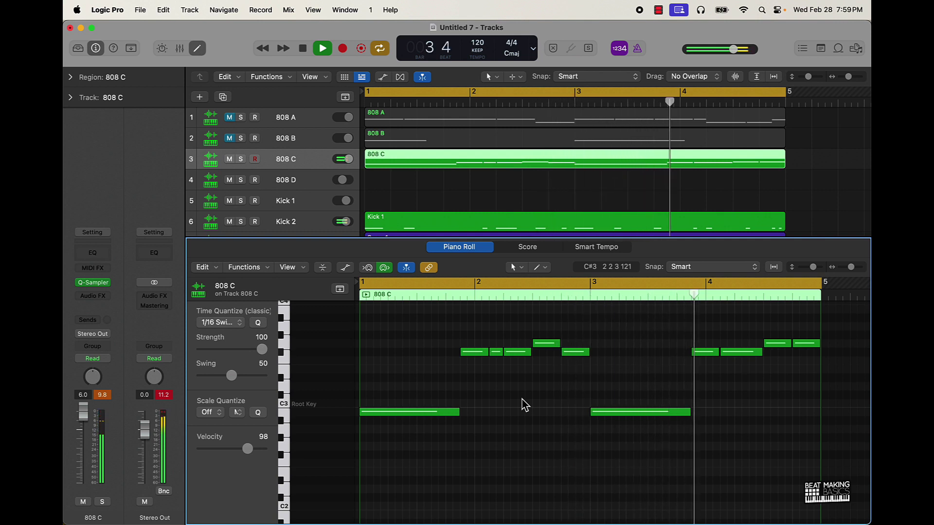
# - Split the matching F#3 note at beat 2 of bar 4 and start playback
pyautogui.press('space')
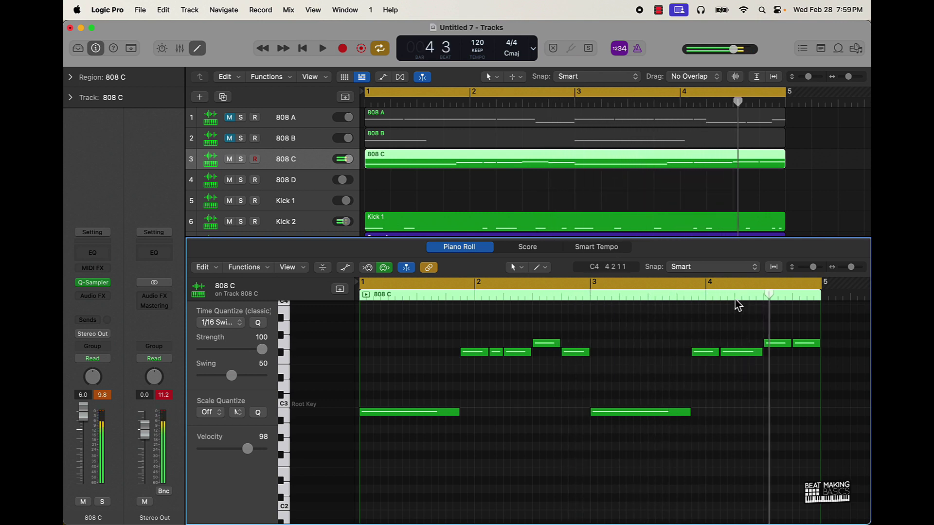
pyautogui.click(734, 295)
pyautogui.click(742, 352)
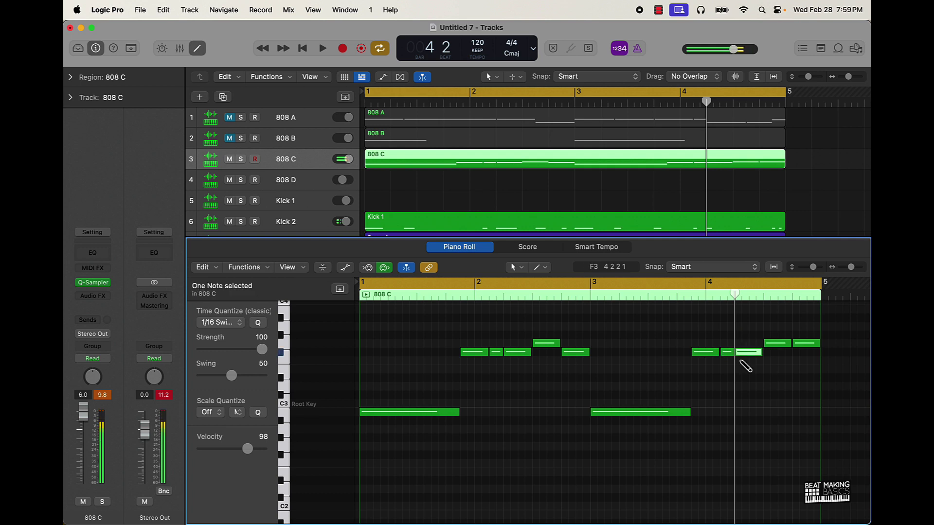
pyautogui.press('space')
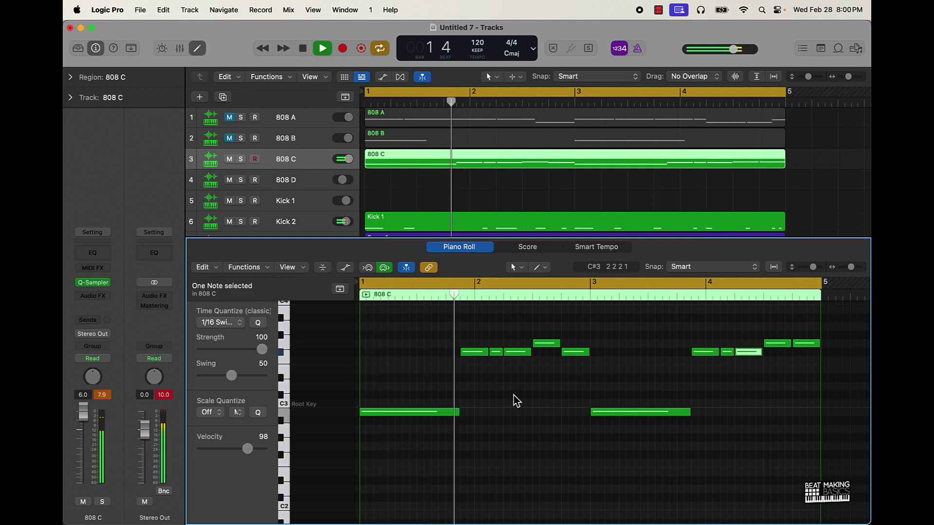
# - Try the short F#3 note in bar 2 at E3 during playback and restore its pitch to F#3
pyautogui.press('space')
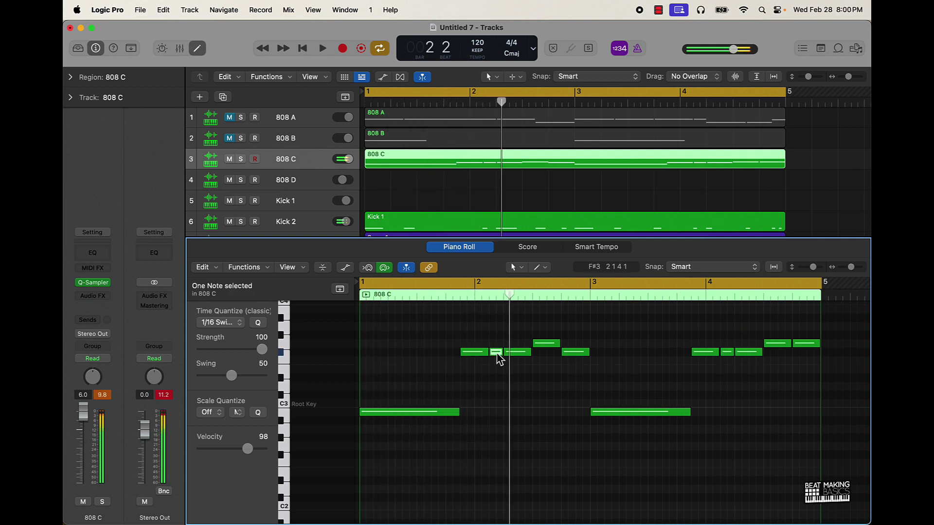
pyautogui.press('space')
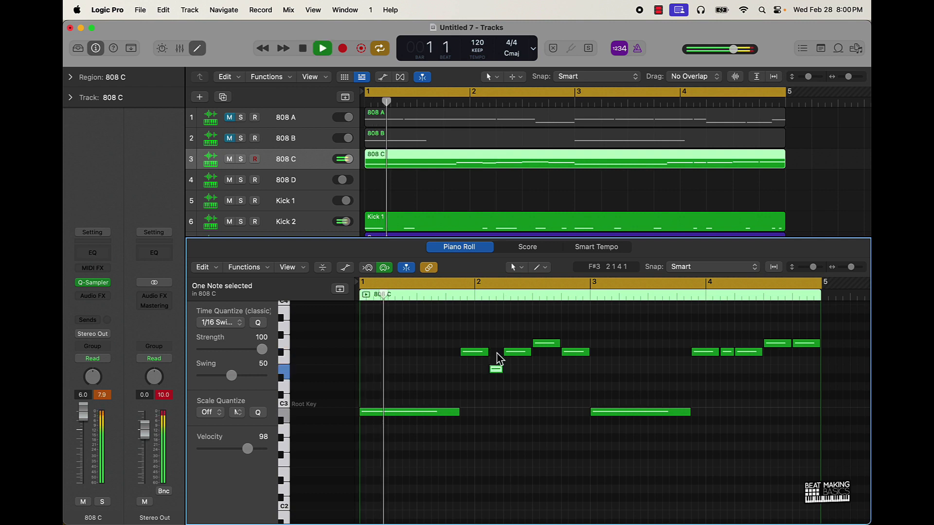
pyautogui.click(522, 398)
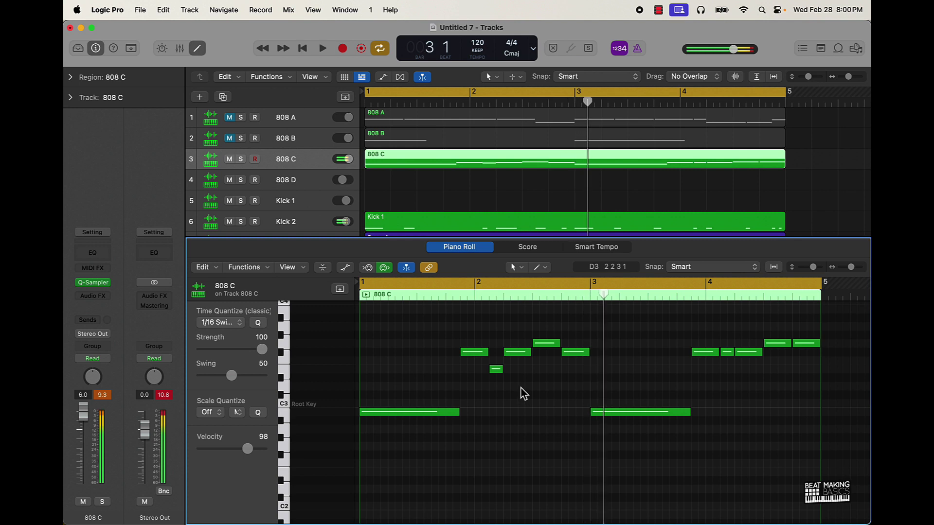
pyautogui.press('Left')
pyautogui.hotkey('alt', 'Up')
pyautogui.hotkey('alt', 'Up')
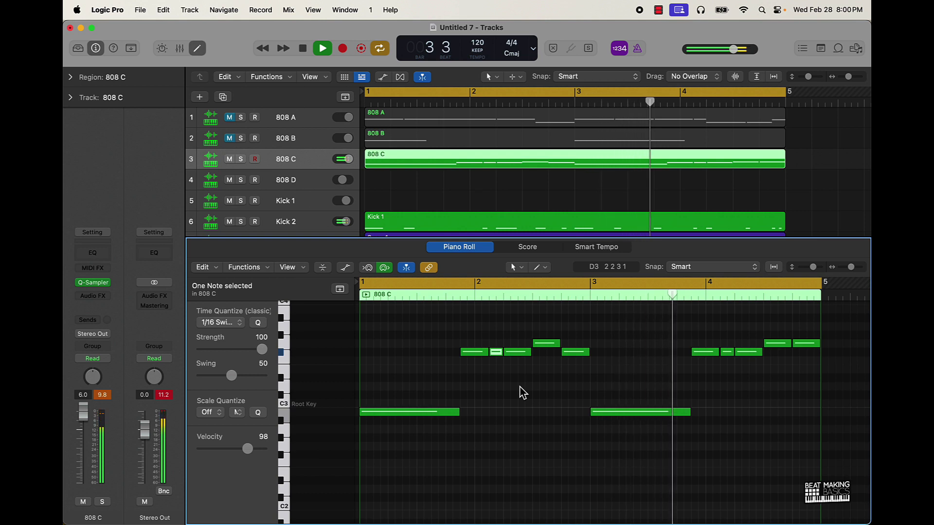
pyautogui.click(520, 394)
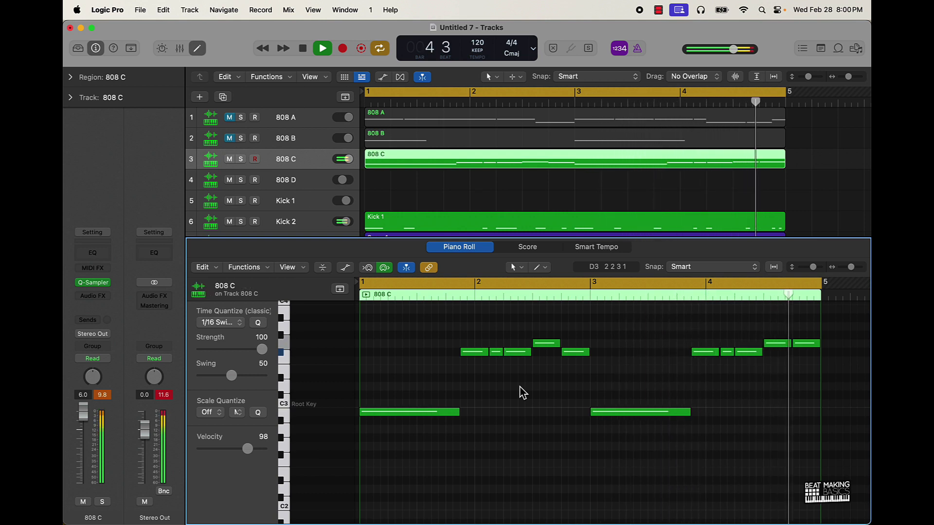
# - Close the Piano Roll, fit the tracks in the arrangement view, and stop playback
pyautogui.click(197, 48)
pyautogui.scroll(-5, 450, 379)
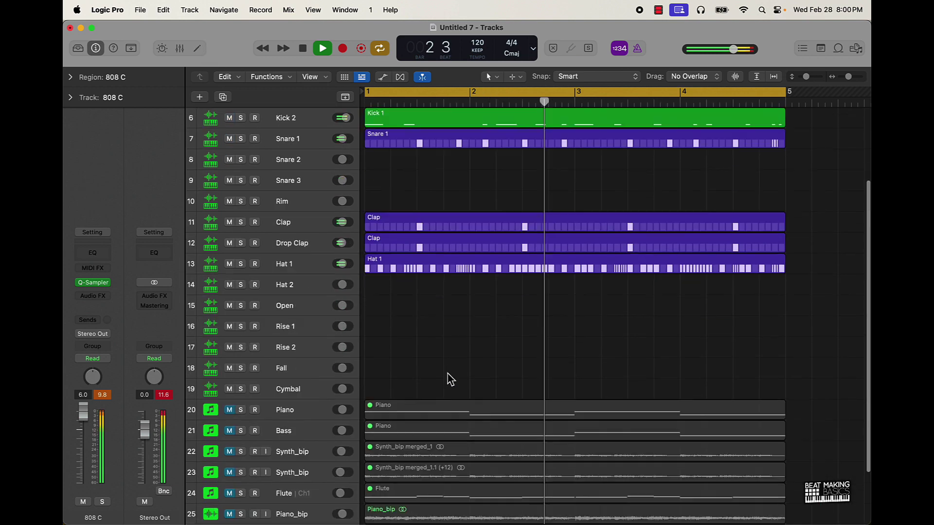
pyautogui.press('super+Left')
pyautogui.press('super+Up')
pyautogui.press('super+Left')
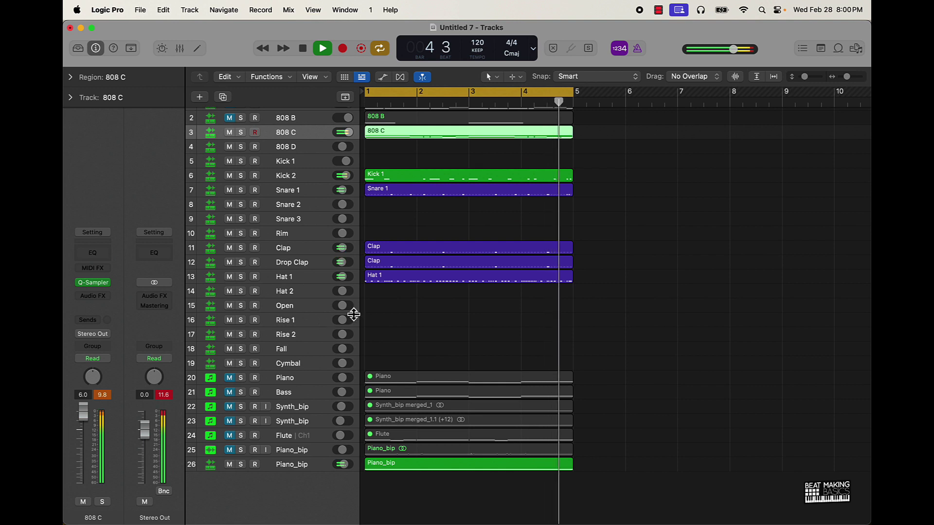
pyautogui.press('space')
# - Select the Open track and audition its open-hat sound with Musical Typing
pyautogui.click(289, 311)
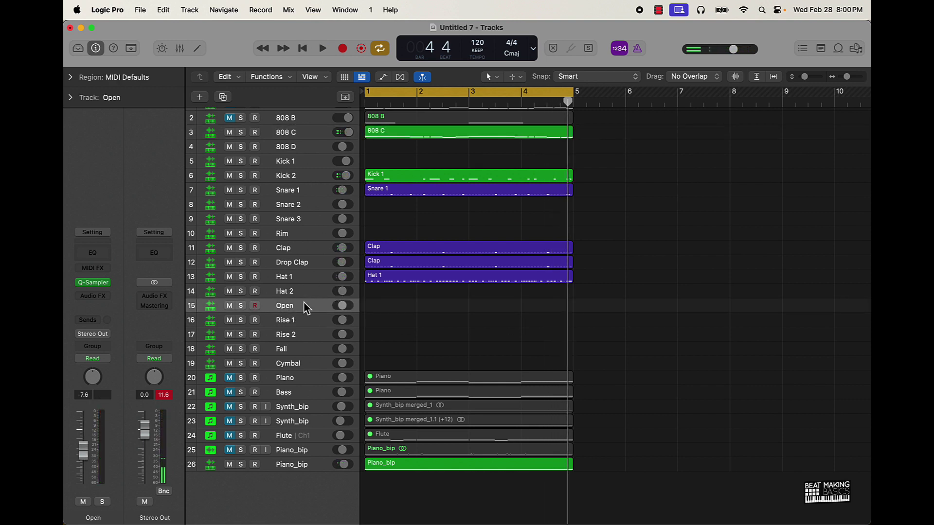
pyautogui.press('super+k')
pyautogui.press('k')
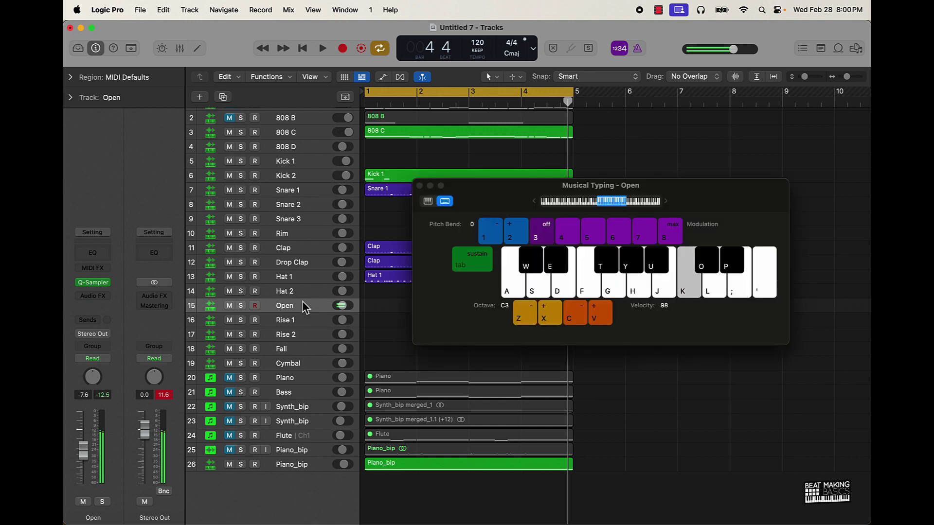
# - Record a sparse four-bar open-hat part on C3 with Musical Typing set to octave C2, and close Musical Typing
pyautogui.press('r')
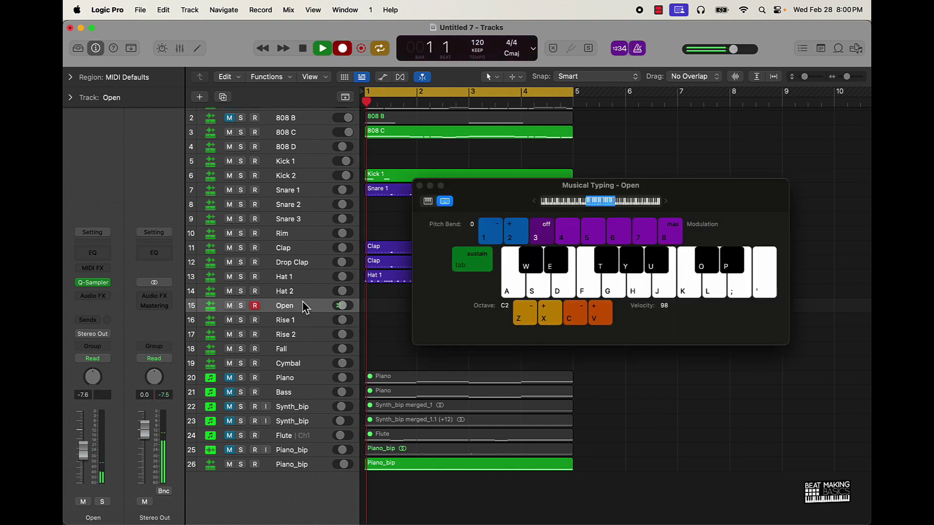
pyautogui.press('k')
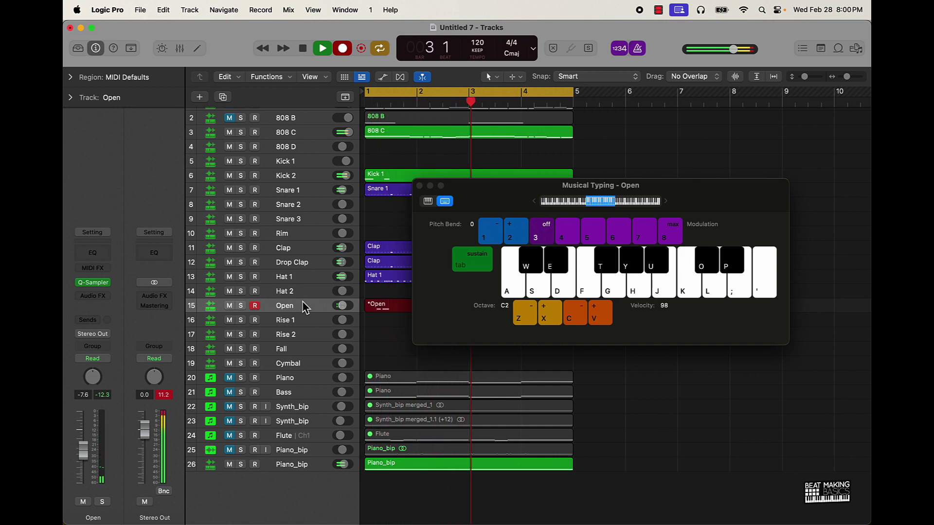
pyautogui.press('k')
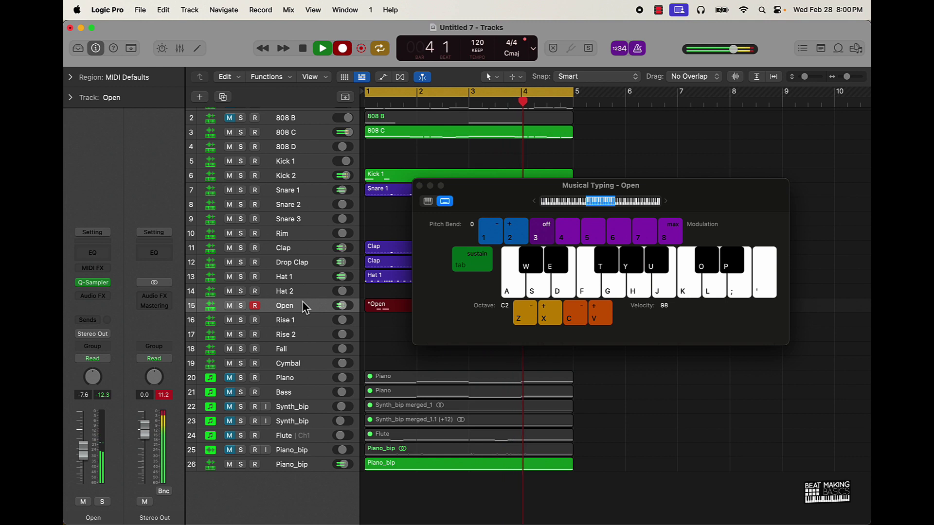
pyautogui.press('k')
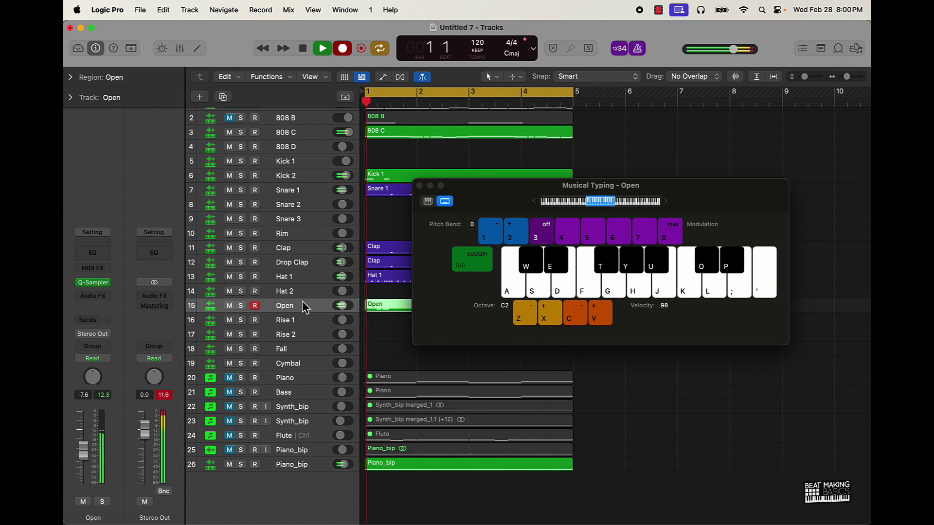
pyautogui.press('k')
pyautogui.click(390, 10)
pyautogui.click(337, 32)
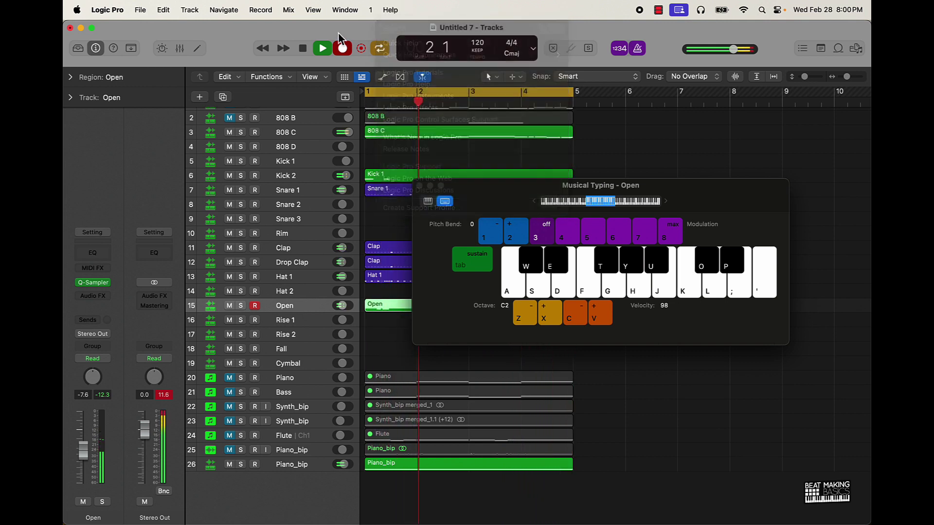
pyautogui.click(325, 48)
pyautogui.click(419, 186)
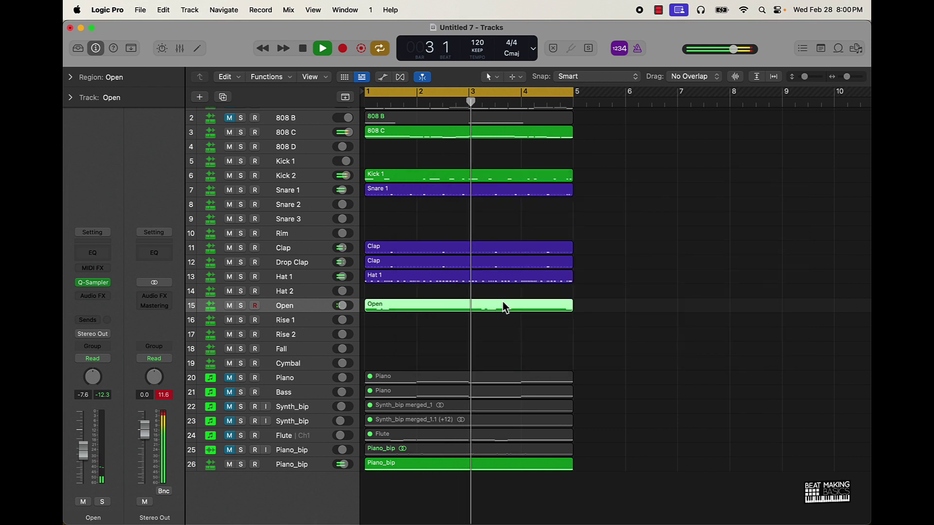
# - Quantize all notes of the Open region to 1/16 Swing in the Piano Roll, and stop playback
pyautogui.doubleClick(498, 308)
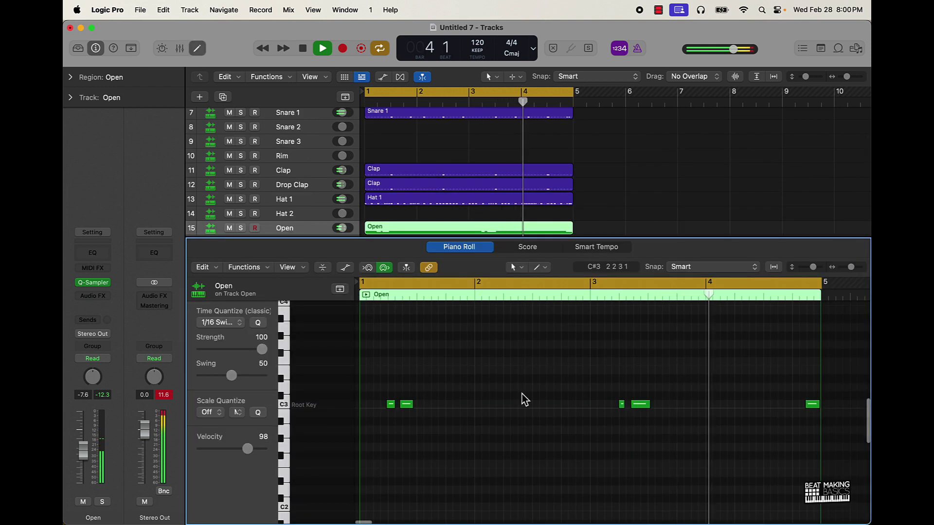
pyautogui.press('super+a')
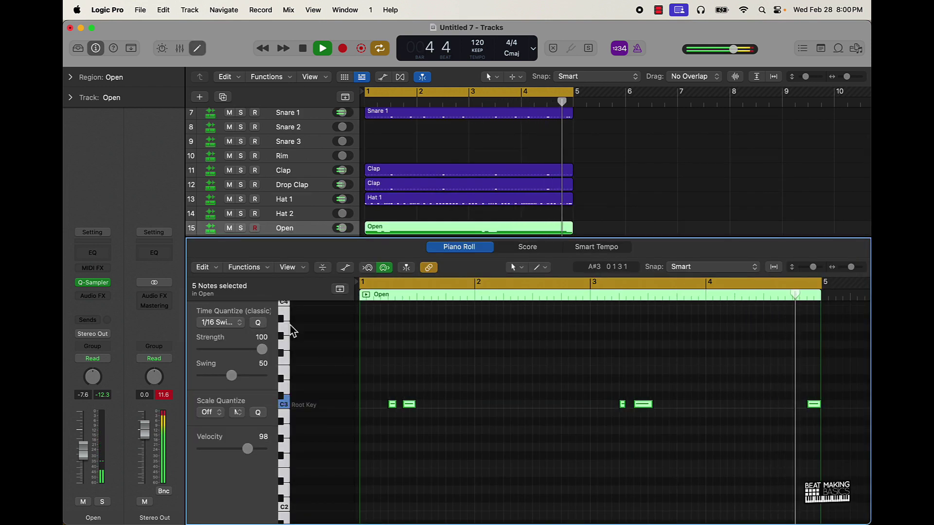
pyautogui.click(540, 354)
pyautogui.press('space')
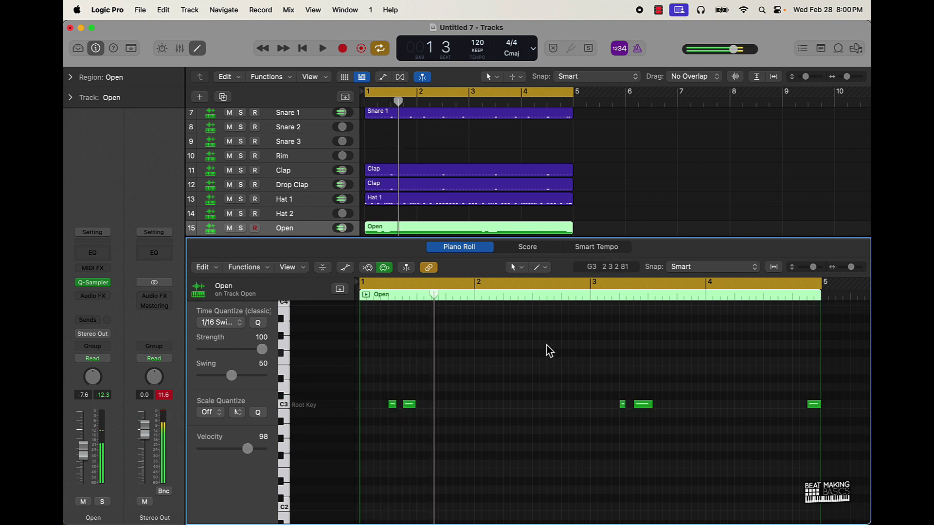
# - Close the Piano Roll and reduce the track heights so all 26 tracks fit in the arrangement view
pyautogui.click(653, 134)
pyautogui.click(197, 48)
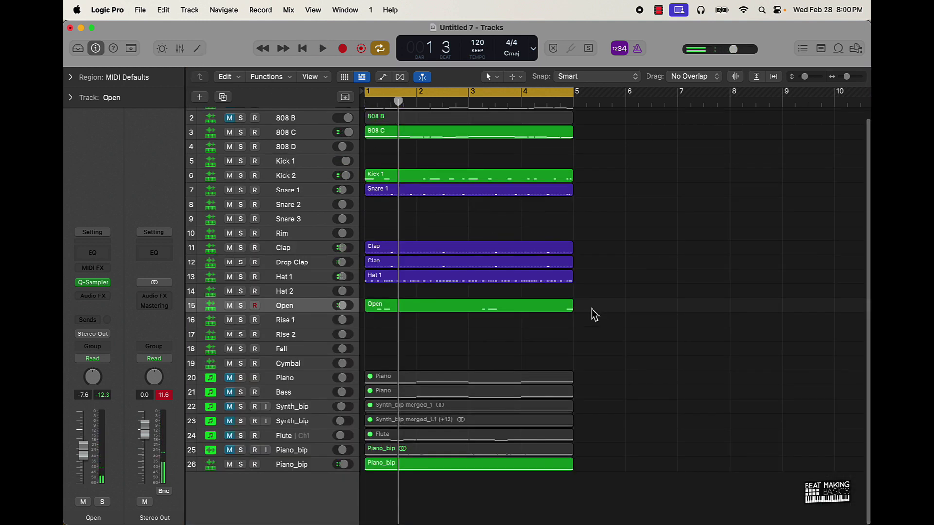
pyautogui.press('super+Up')
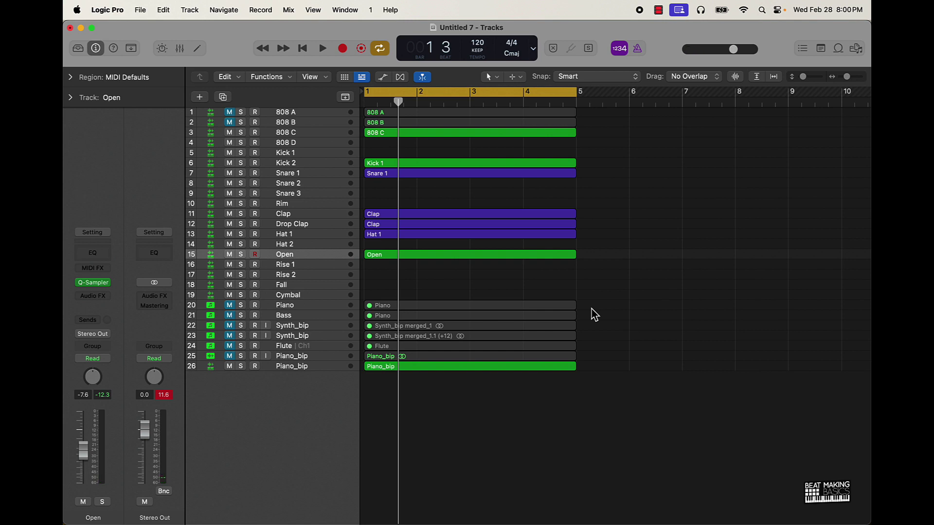